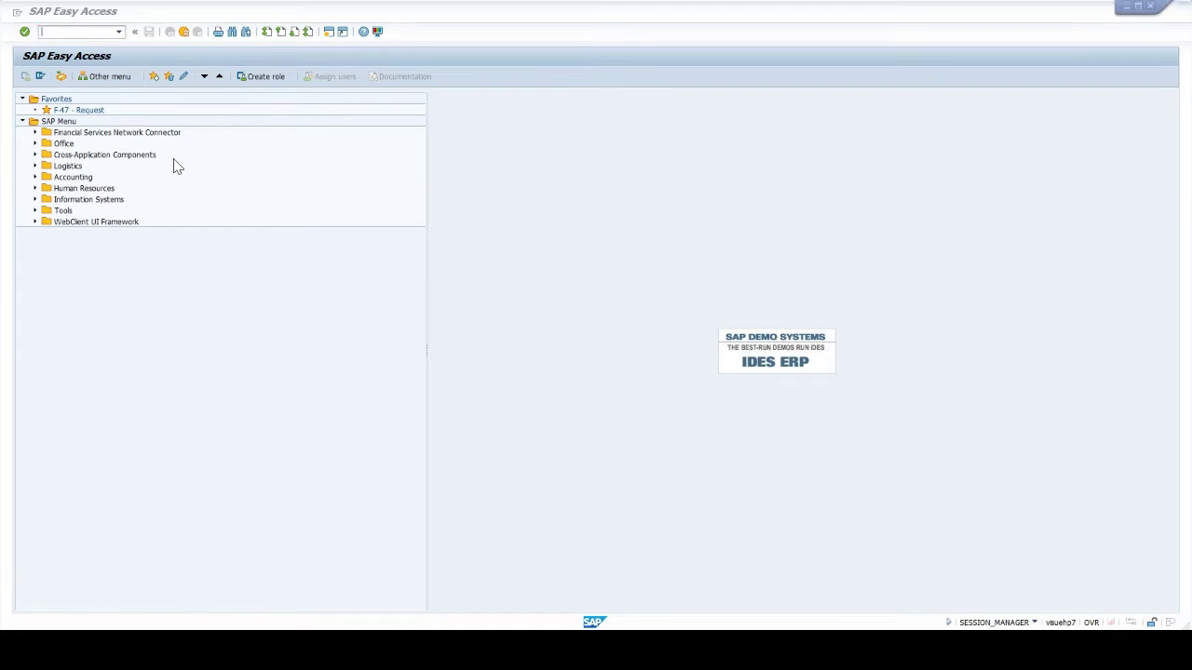
- Open transaction OB61 to maintain the dunning areas
key(alt+Tab)
click(174, 156)
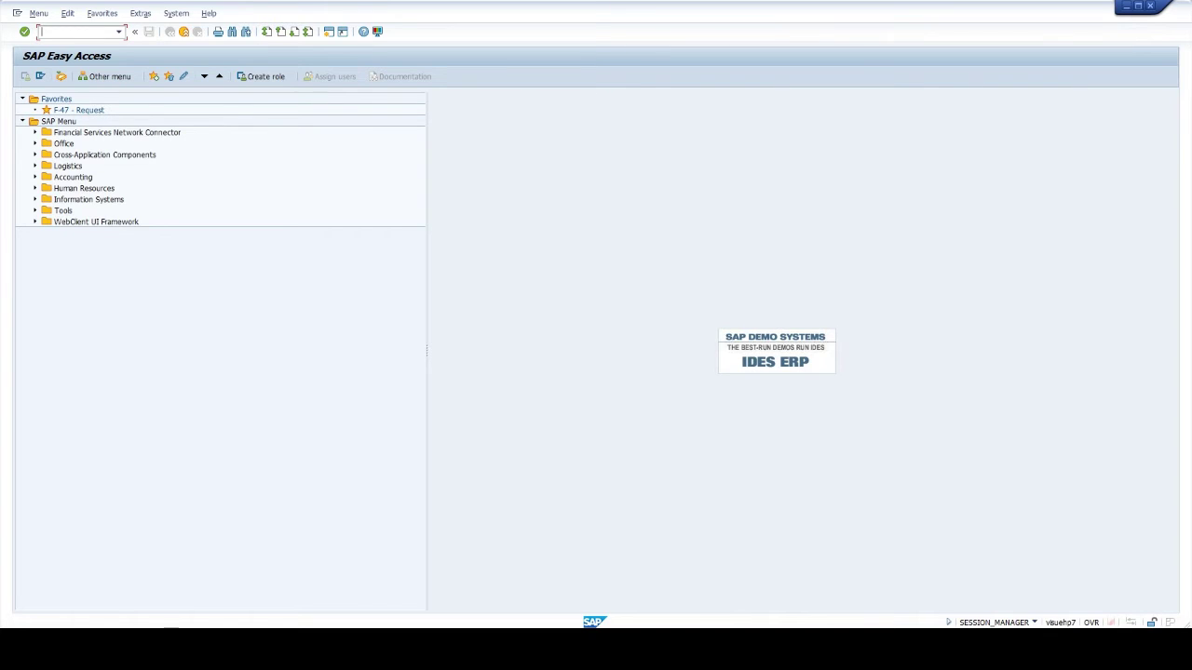
text(OB61)
key(Return)
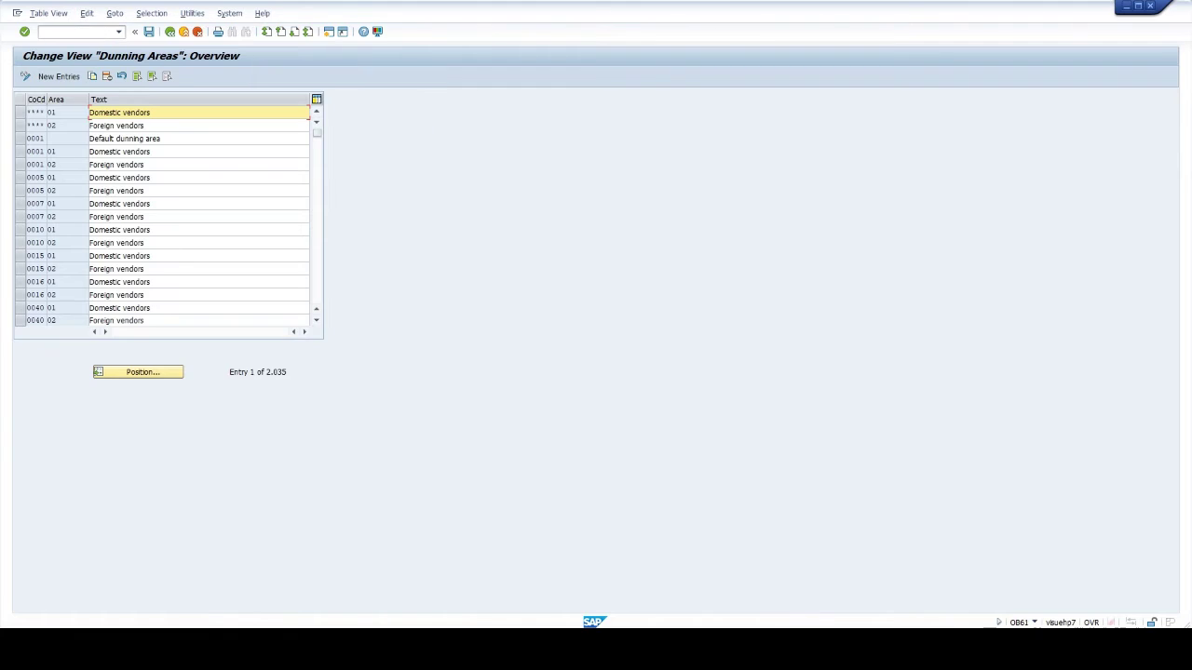
- Create and save a new dunning area TM for company code TIME with the text MAIN DUNNING AREA
click(59, 77)
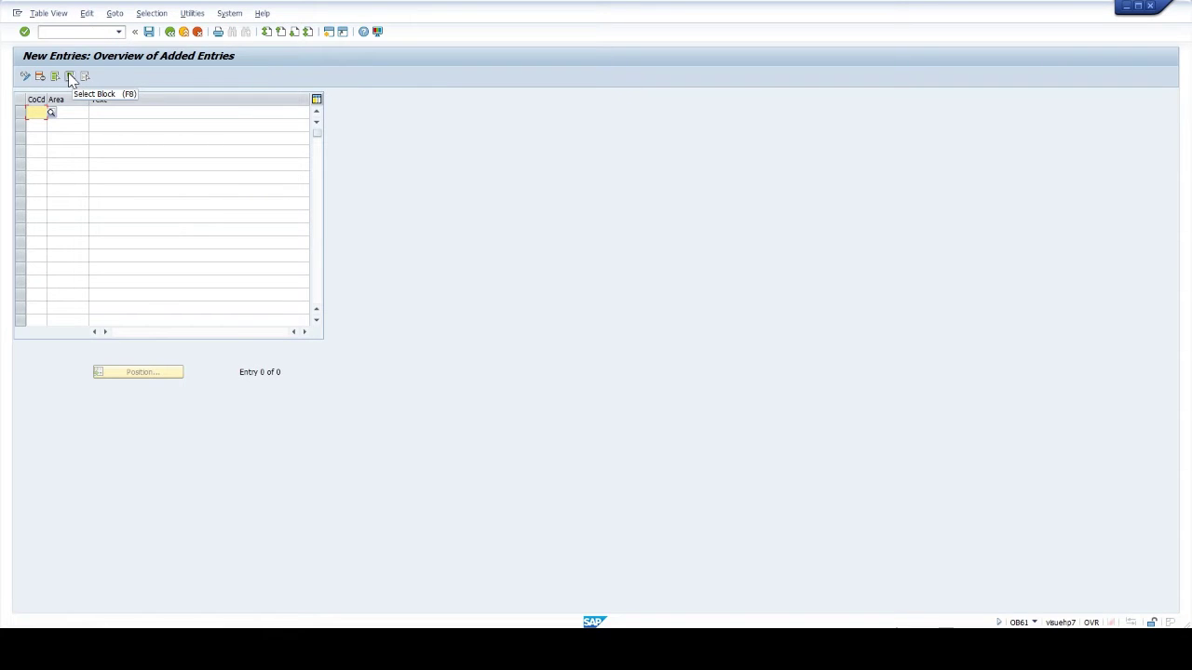
text(TIME)
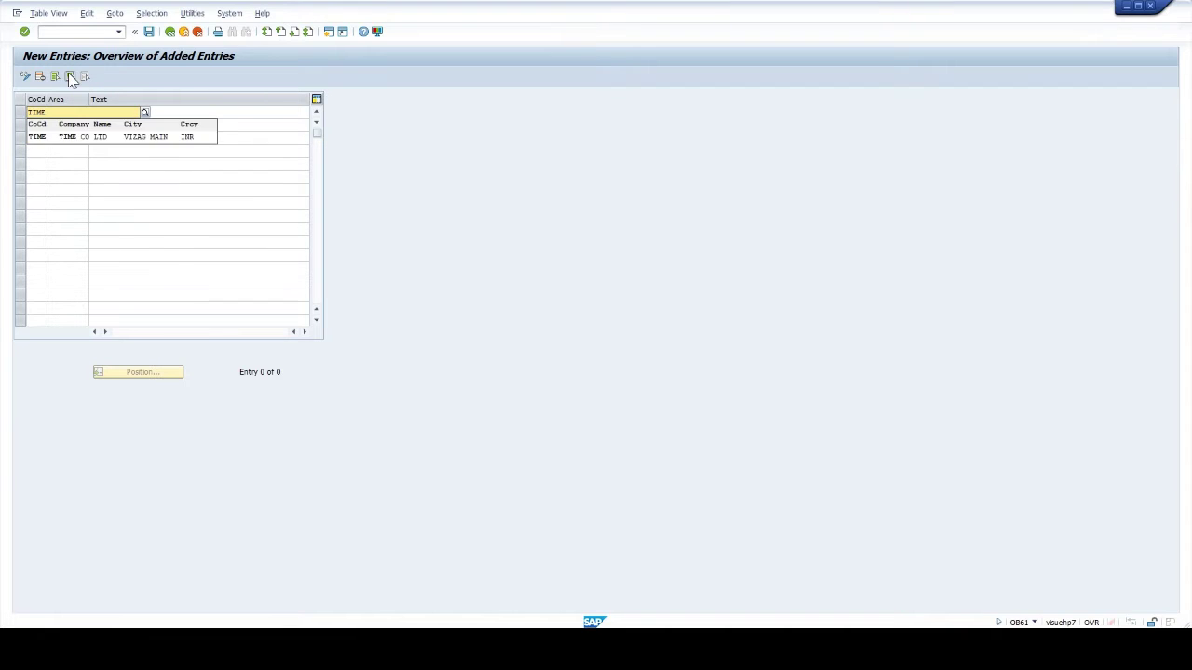
key(Down)
key(Return)
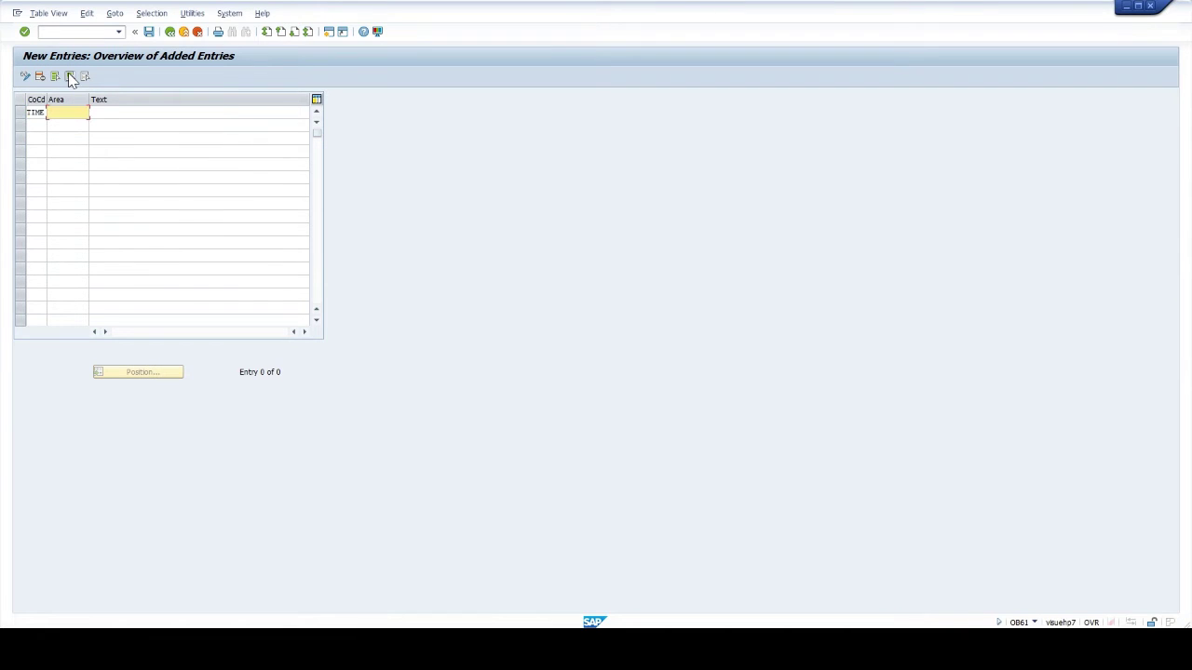
text(TM)
key(Tab)
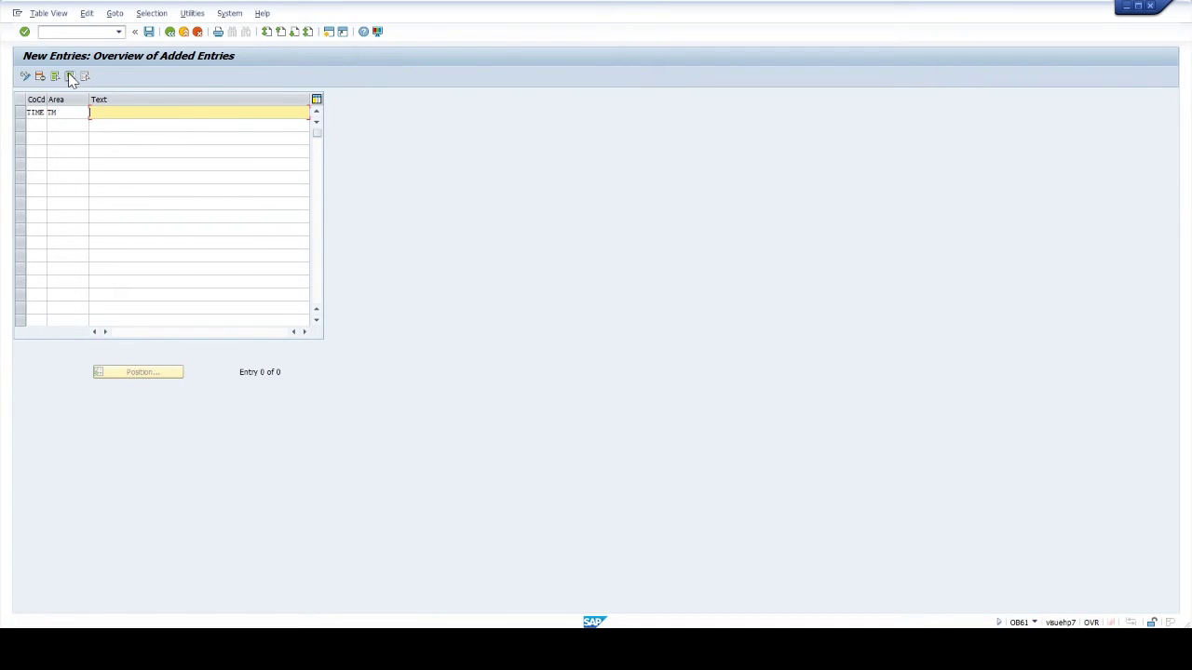
text(MAIN DUNNING AREA)
key(Return)
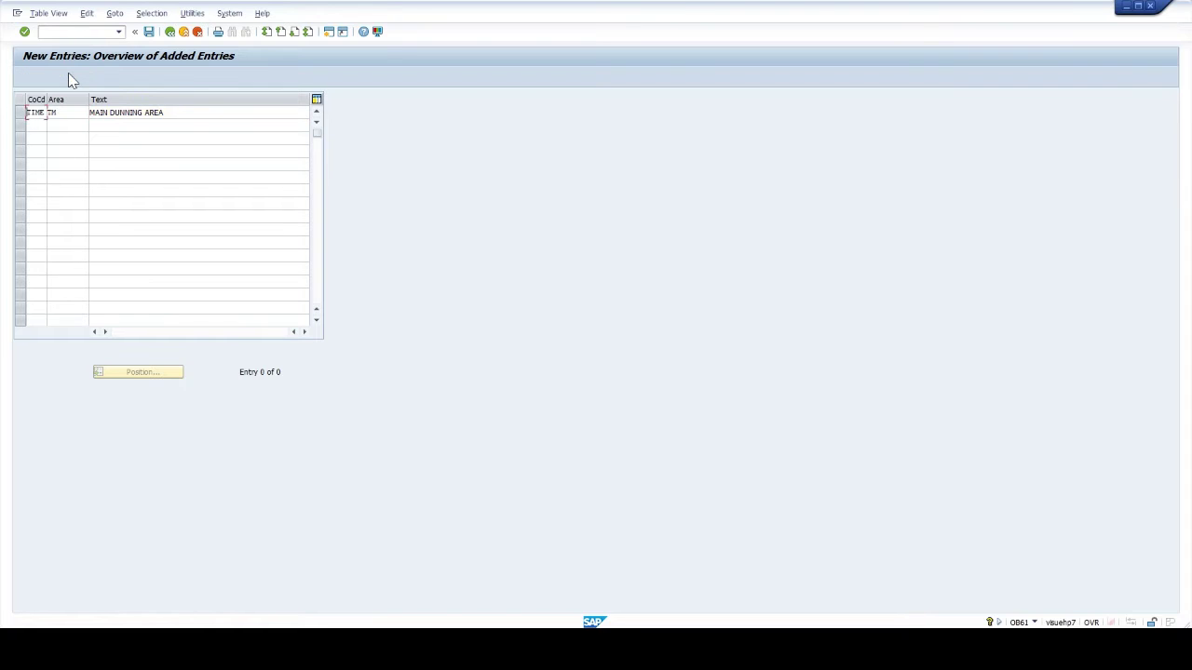
key(Return)
click(149, 36)
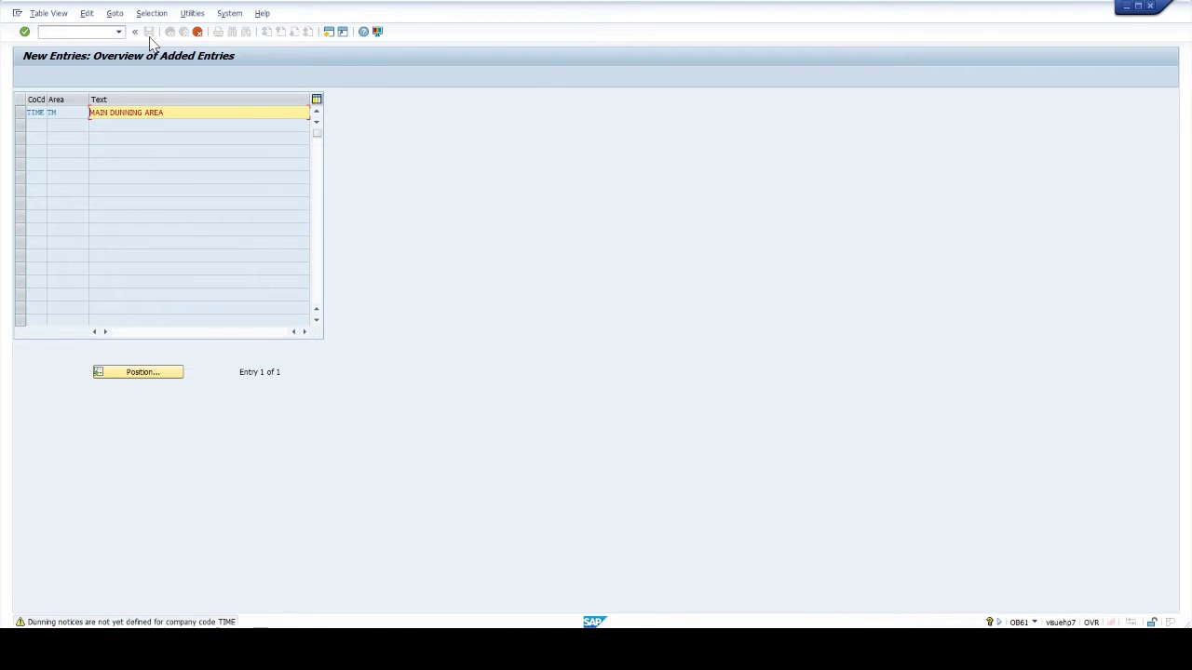
click(149, 34)
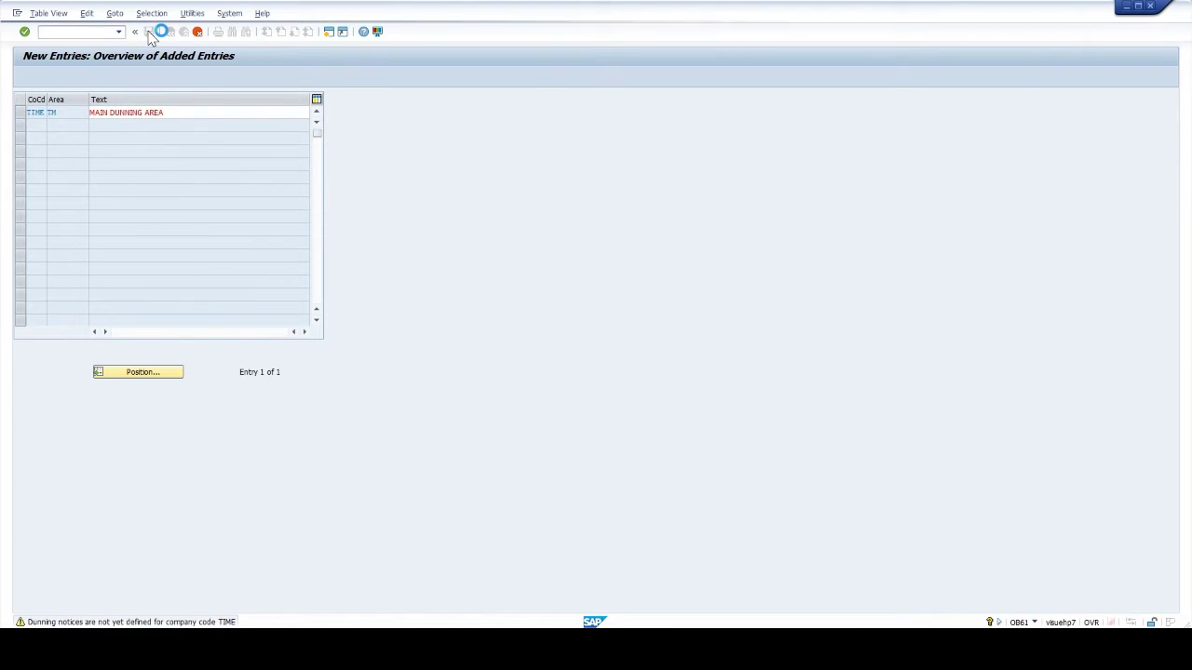
click(187, 209)
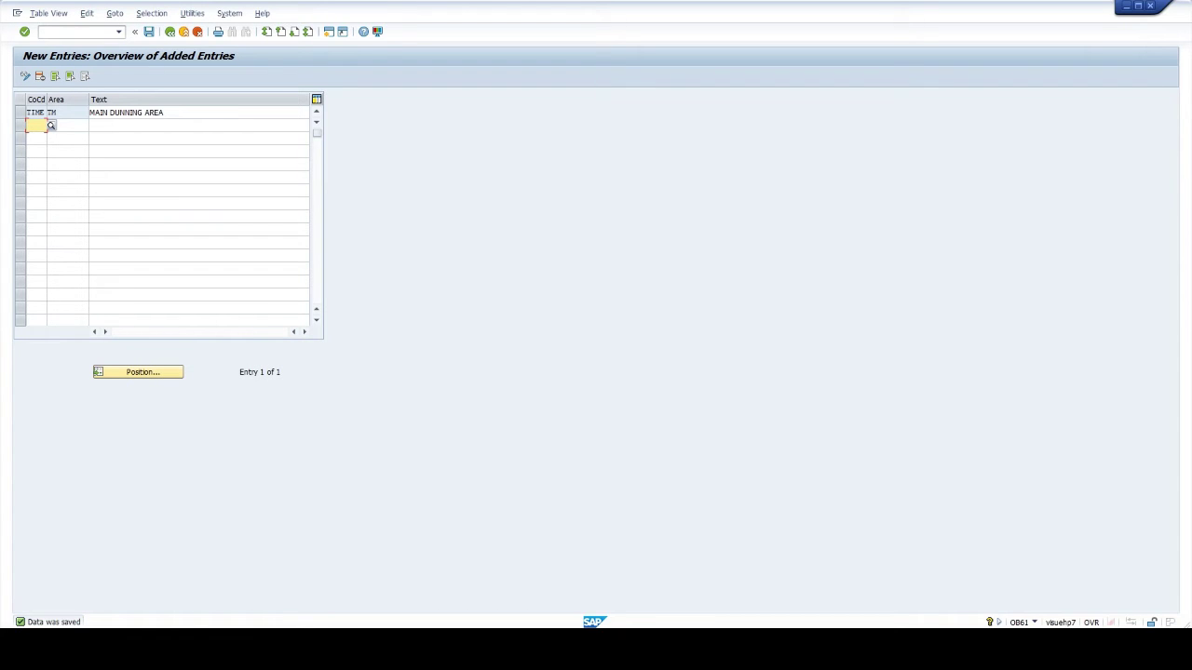
- Open transaction FBMP to maintain the dunning procedures
click(39, 31)
text(/NFBM)
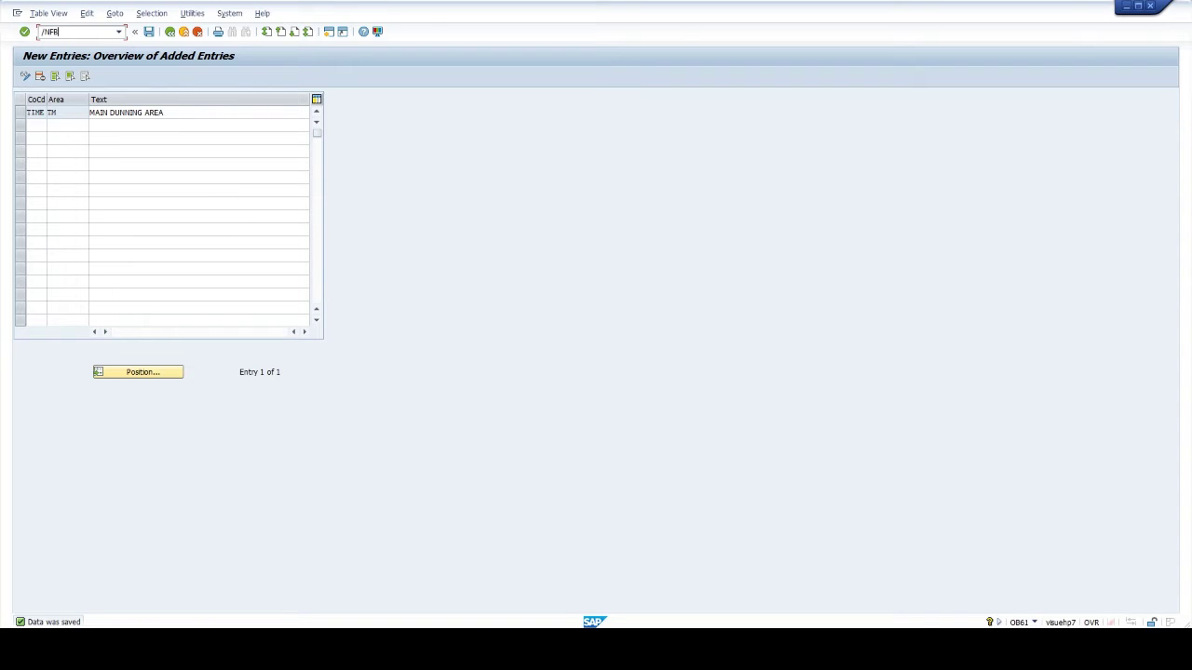
key(Return)
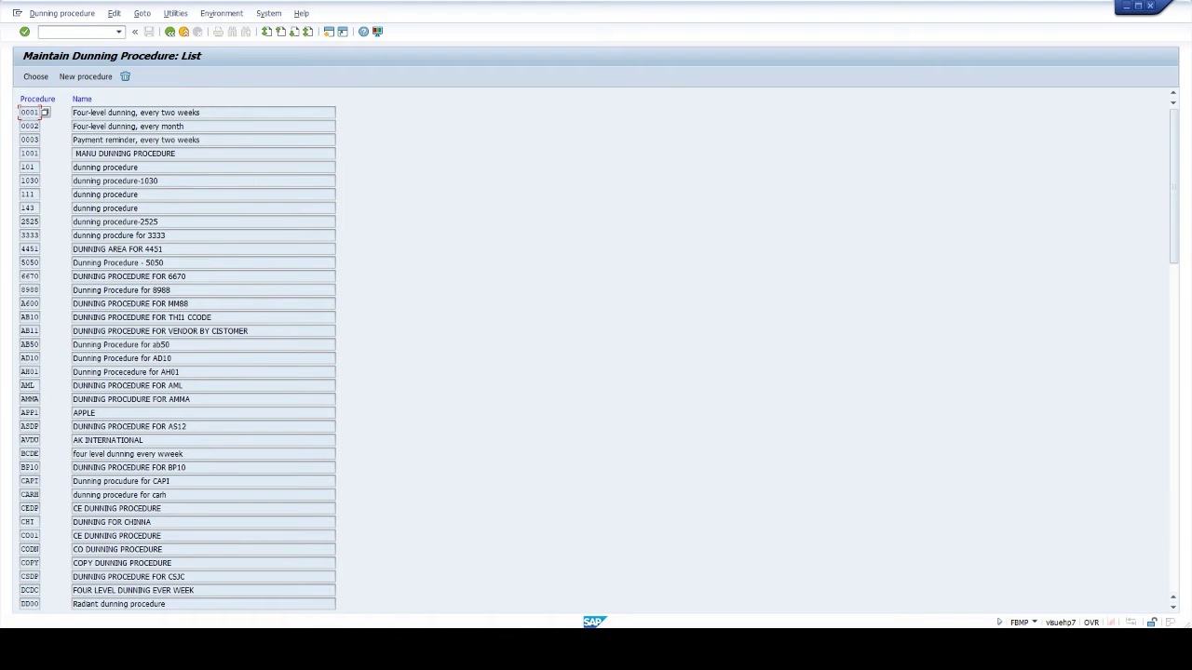
- Create a new dunning procedure TIME named 4 LEVEL DUNNING PROCESS FOR TIME
click(96, 77)
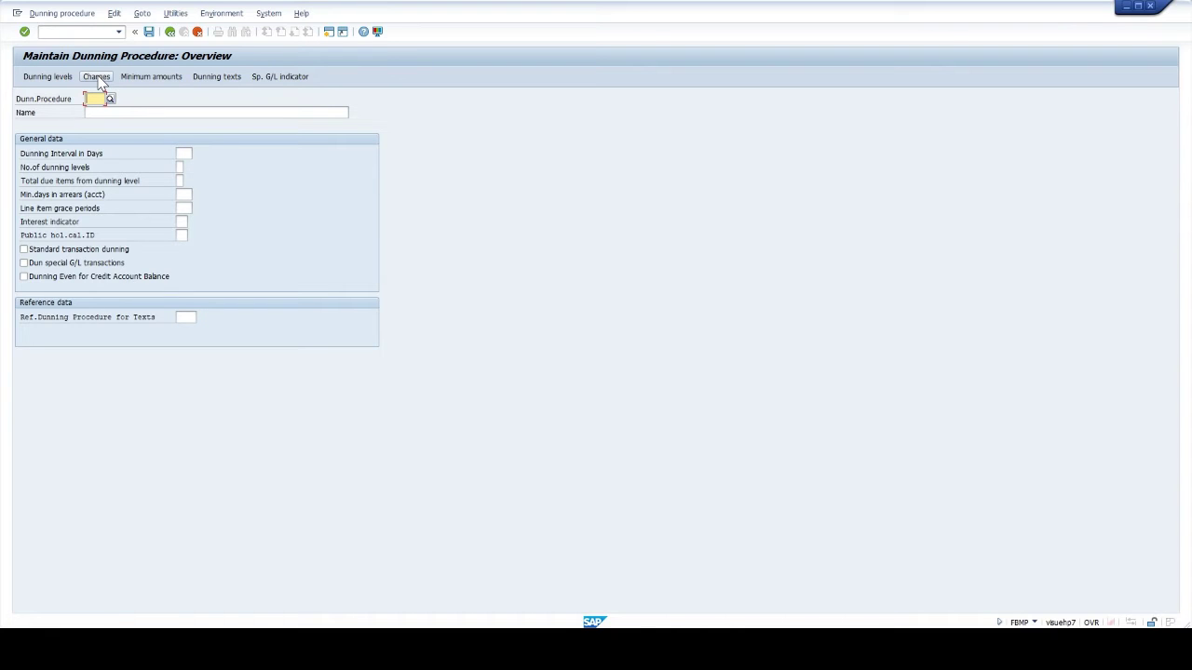
text(TIME)
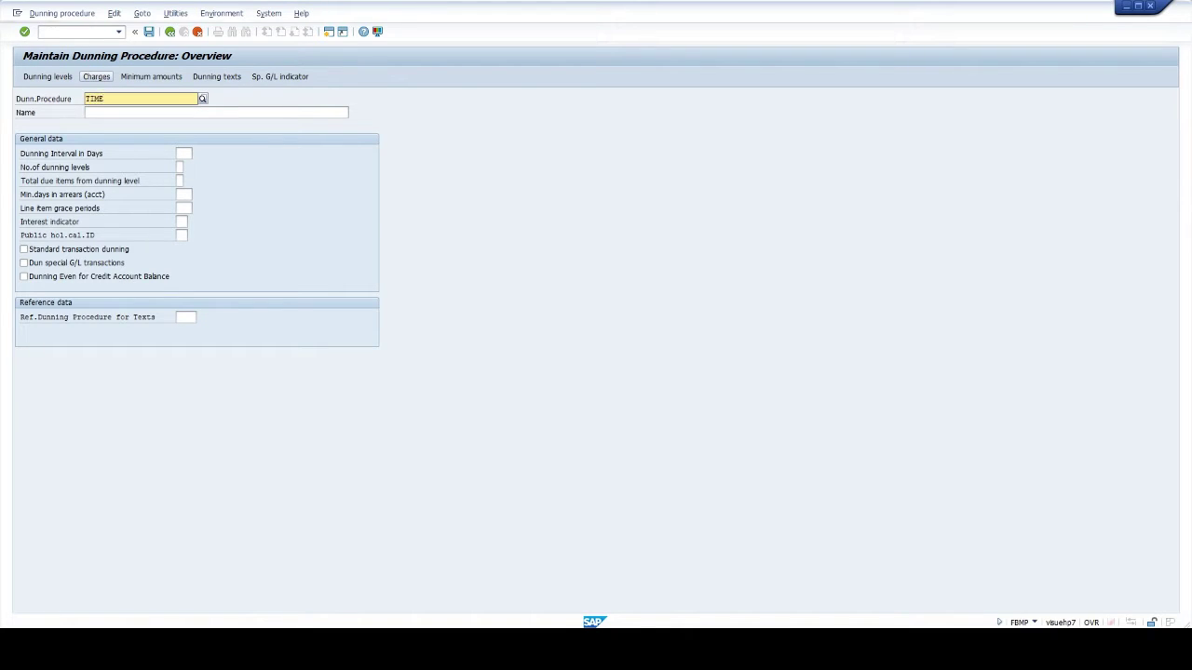
key(Tab)
text(4 LEVEL DUNNING PROCE)
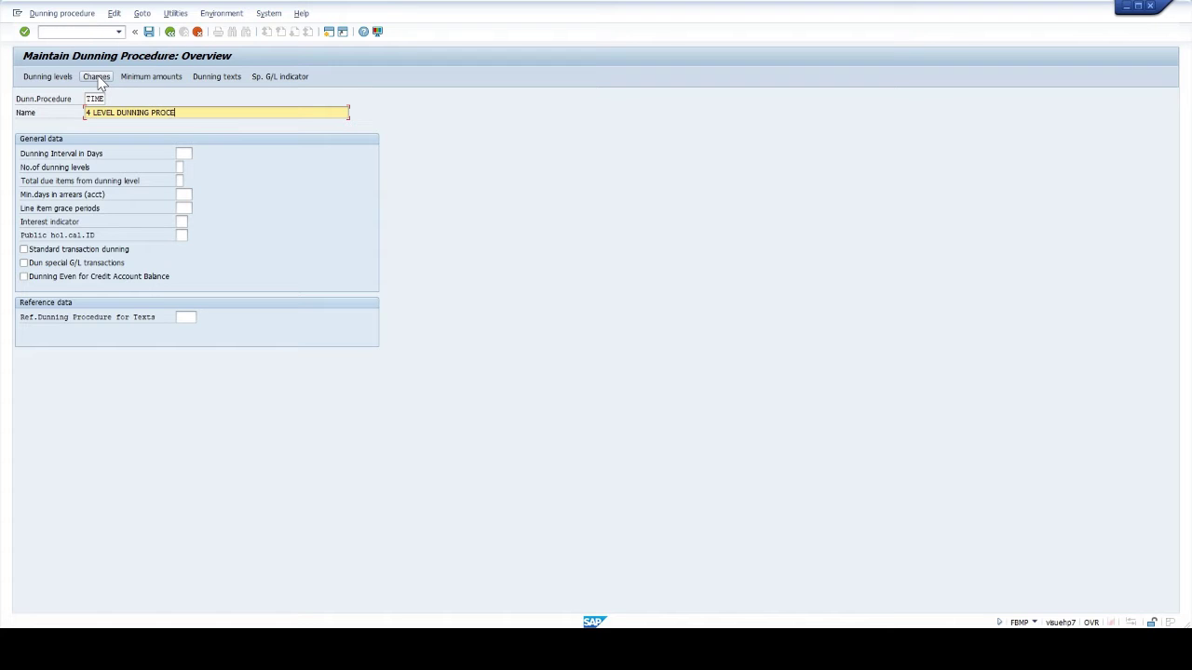
text(SS FOR TIME)
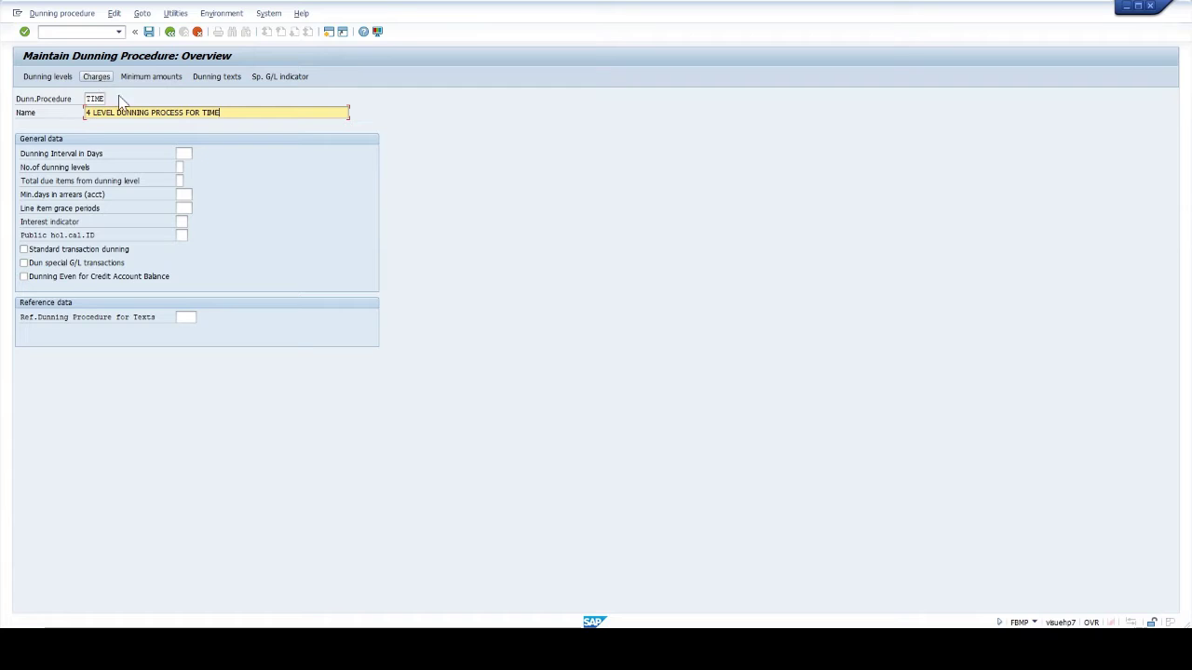
- Set the dunning interval to 10 days, the number of dunning levels to 3 and the line item grace periods to 5
click(181, 153)
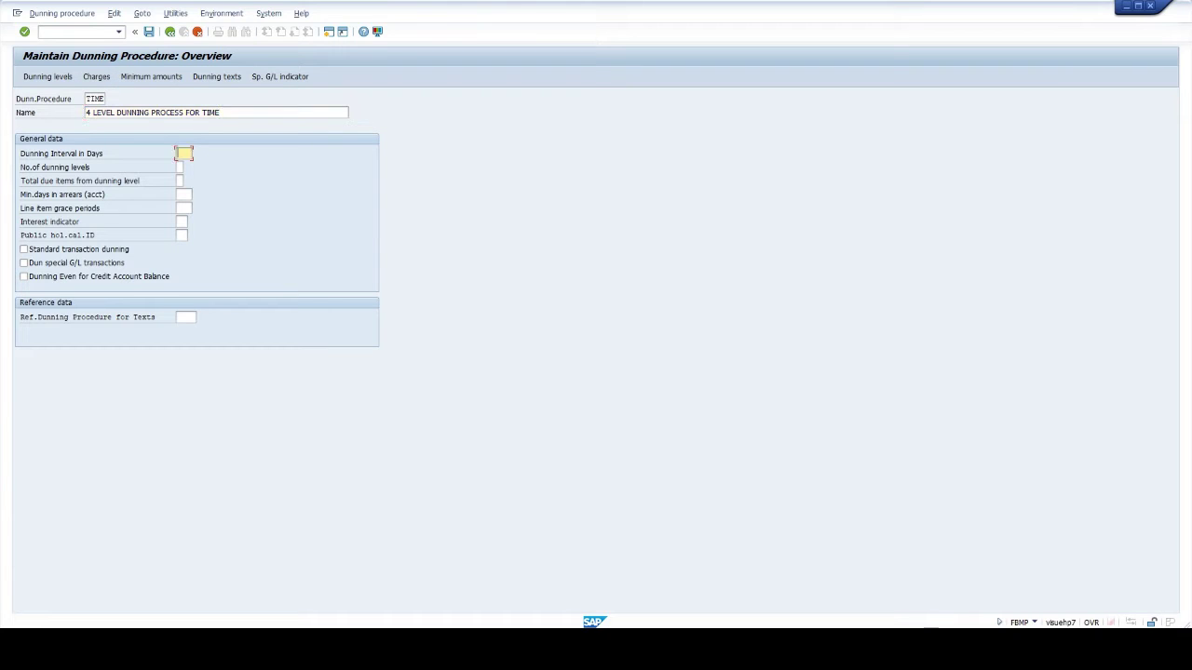
text(10)
click(179, 167)
text(3)
click(184, 206)
text(5)
- Choose interest indicator 02, Standard bal.int.cal, for the dunning procedure
click(189, 222)
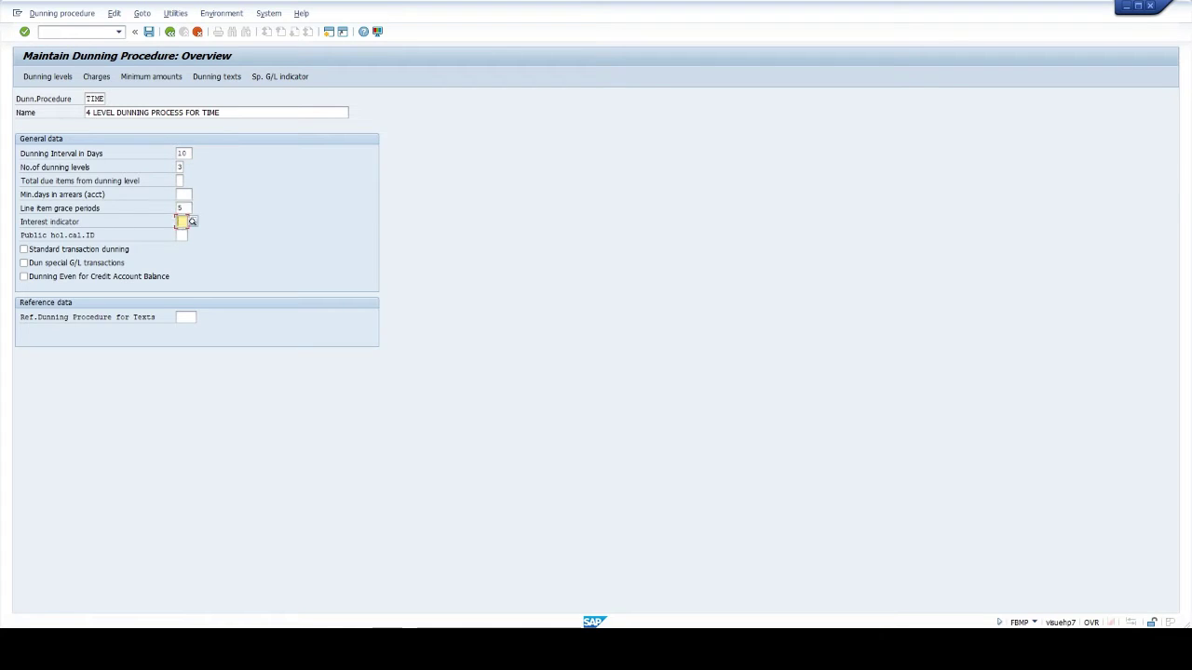
click(192, 222)
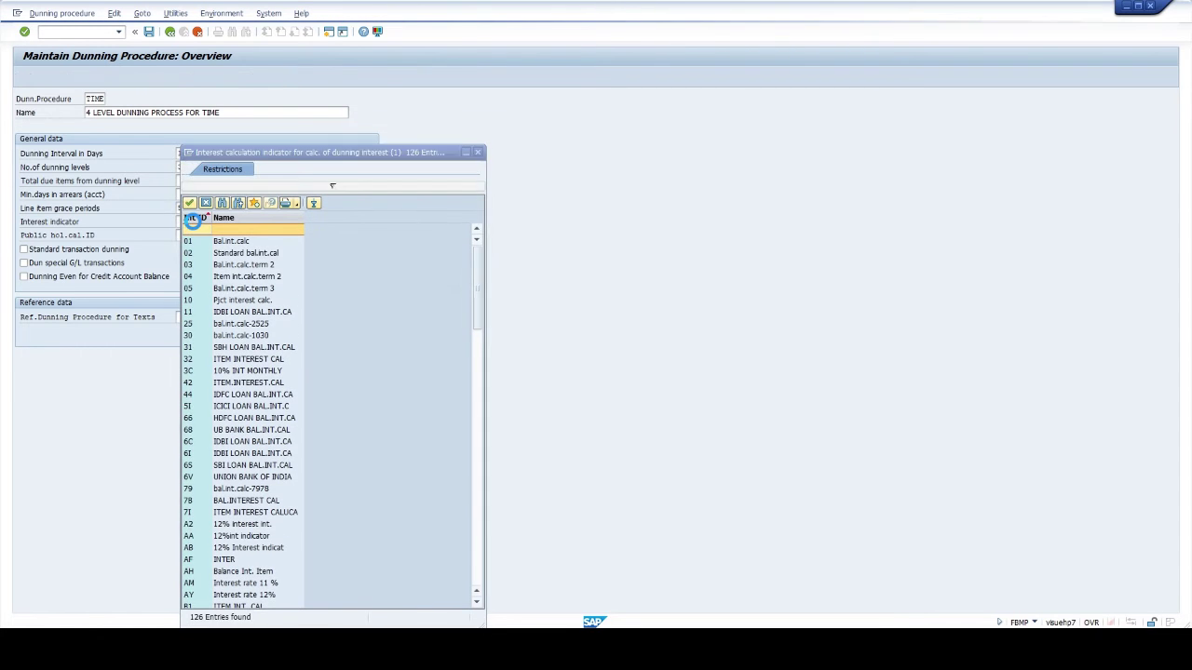
click(203, 258)
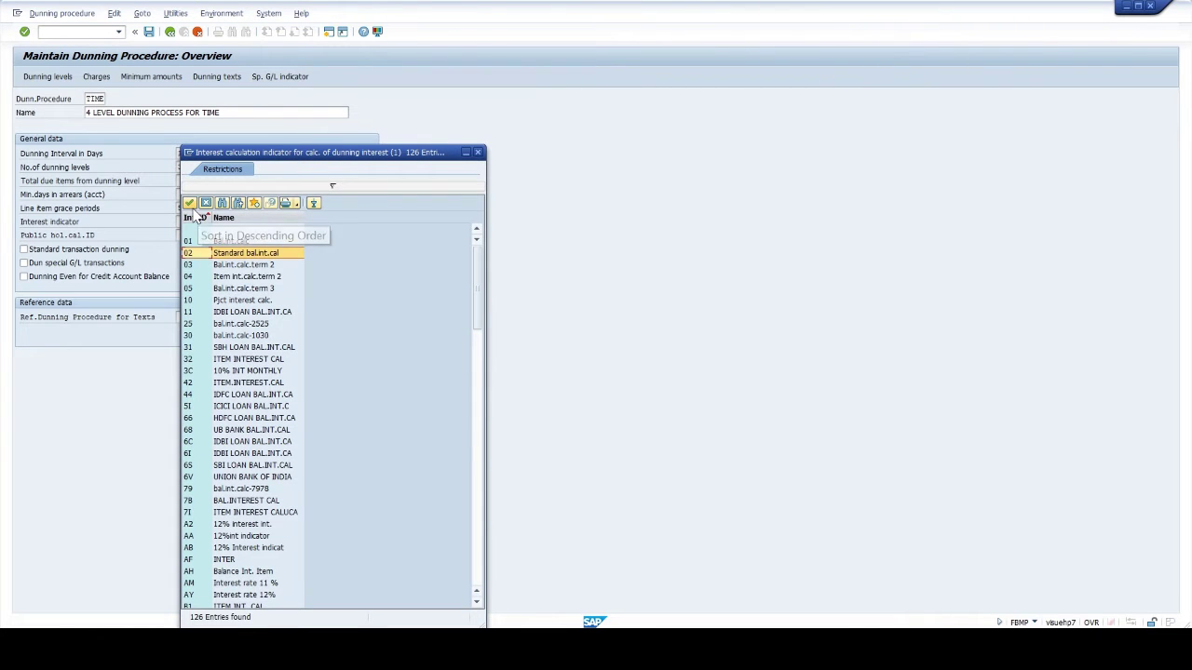
click(189, 203)
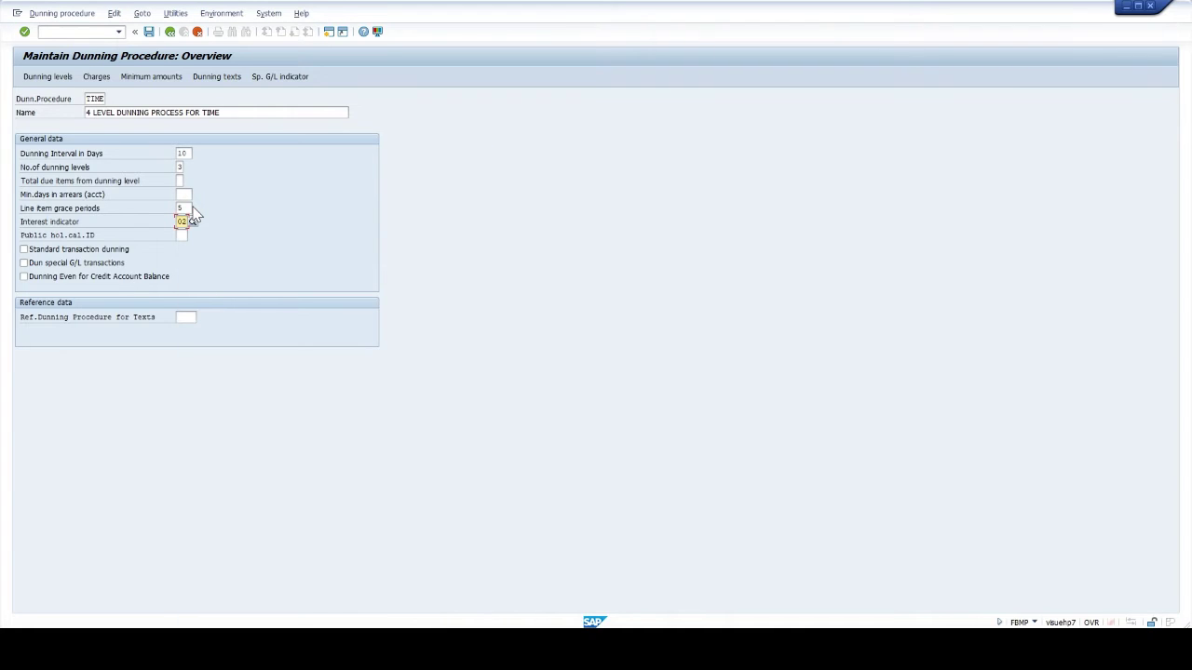
- Enable standard transaction dunning and enter TIME as the reference dunning procedure for texts
click(23, 249)
click(185, 317)
text(TIME)
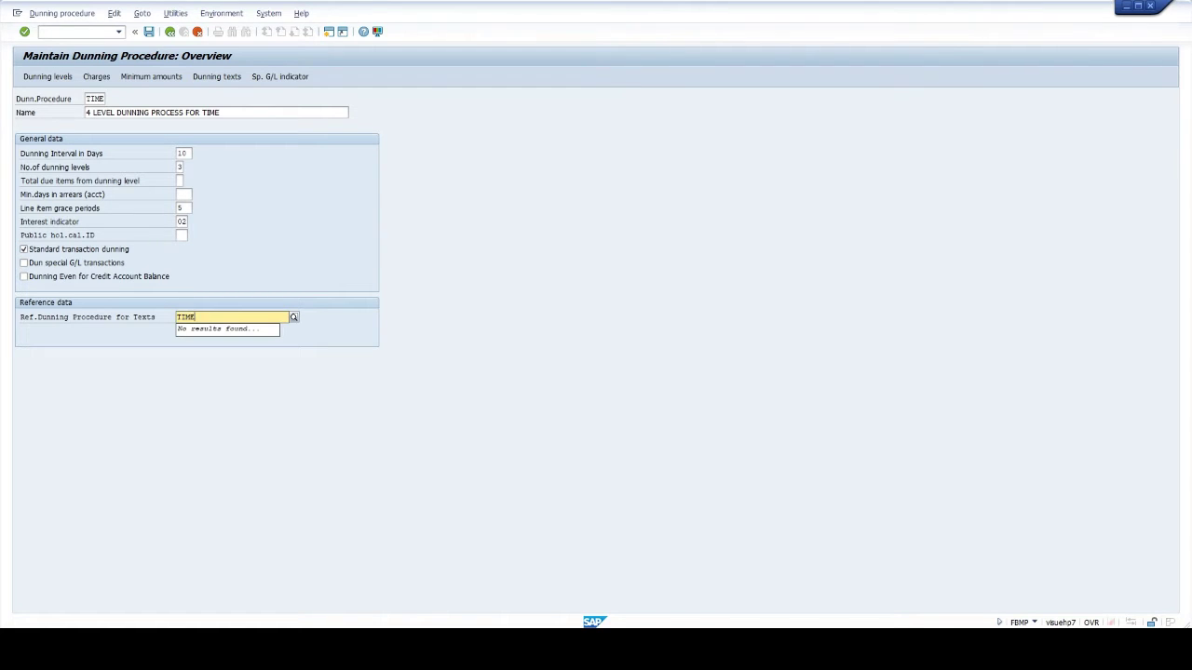
key(Return)
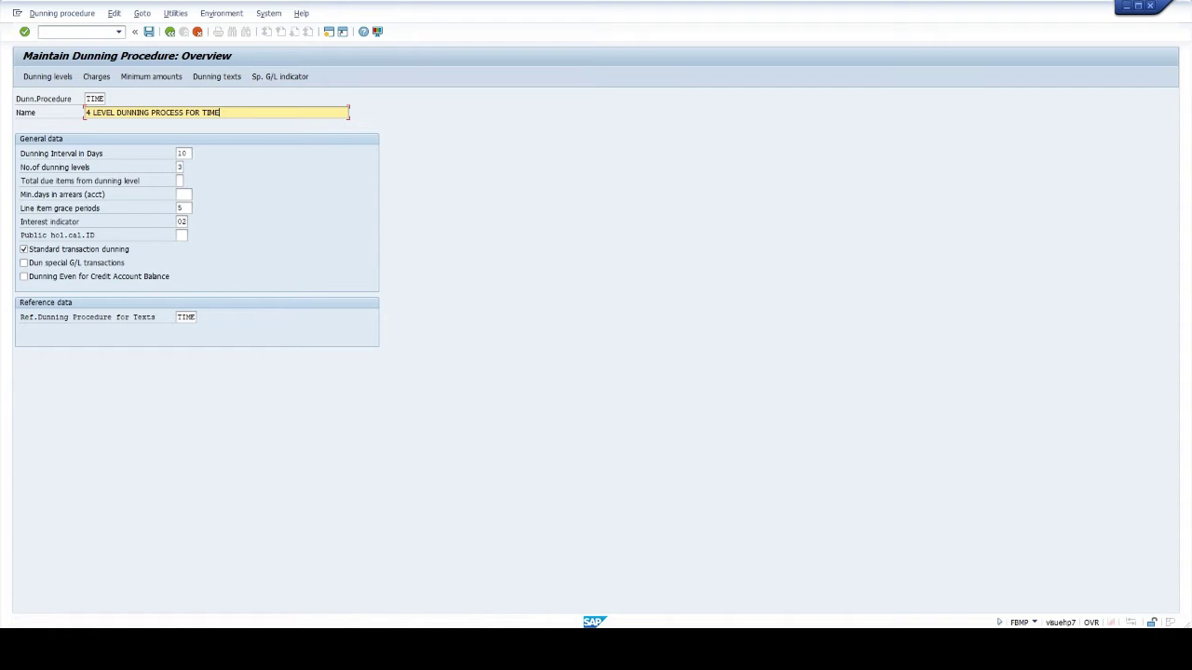
- Request the procedure's dunning texts for company code TIME and account type Customer
click(218, 80)
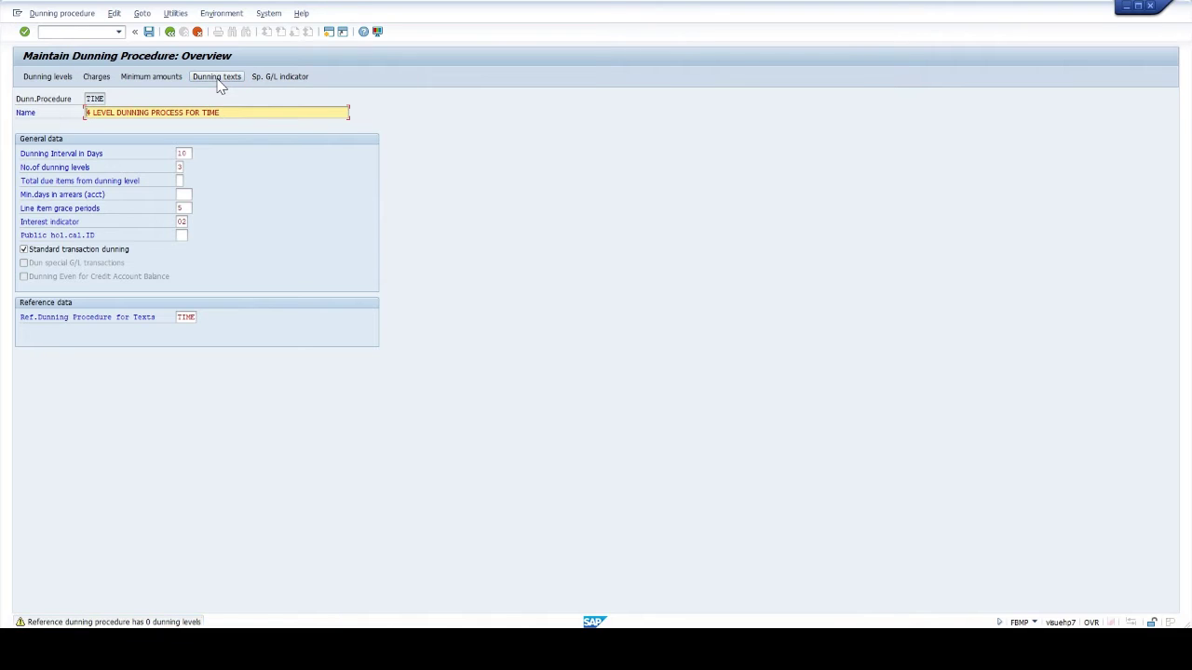
click(217, 80)
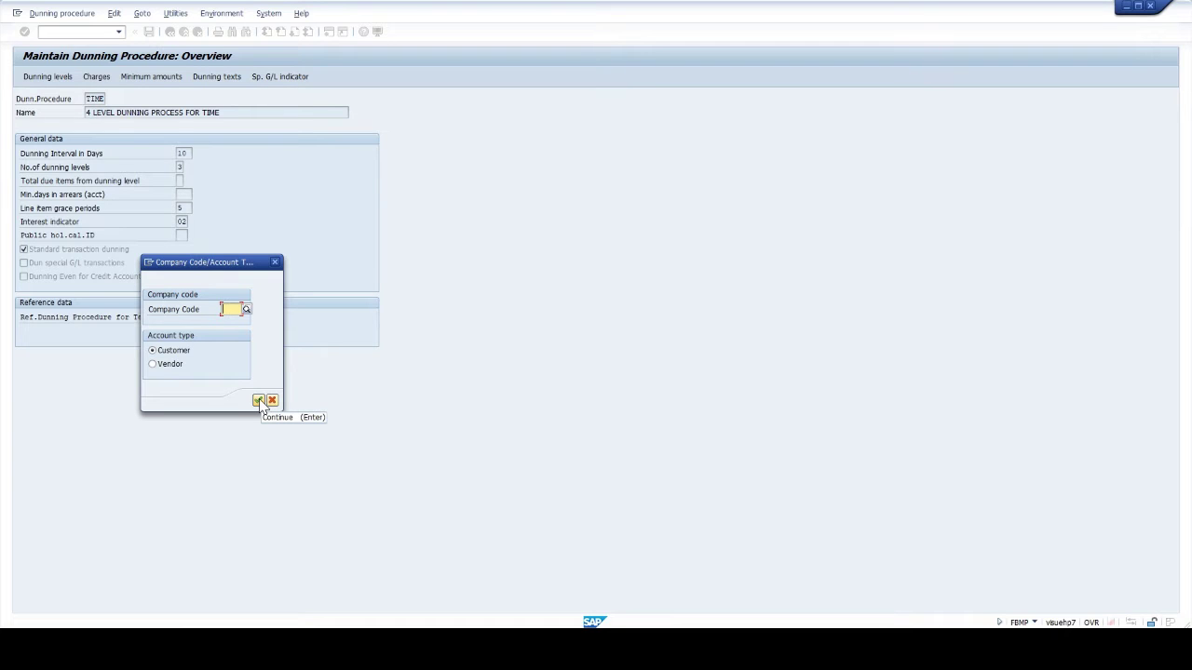
text(TIME)
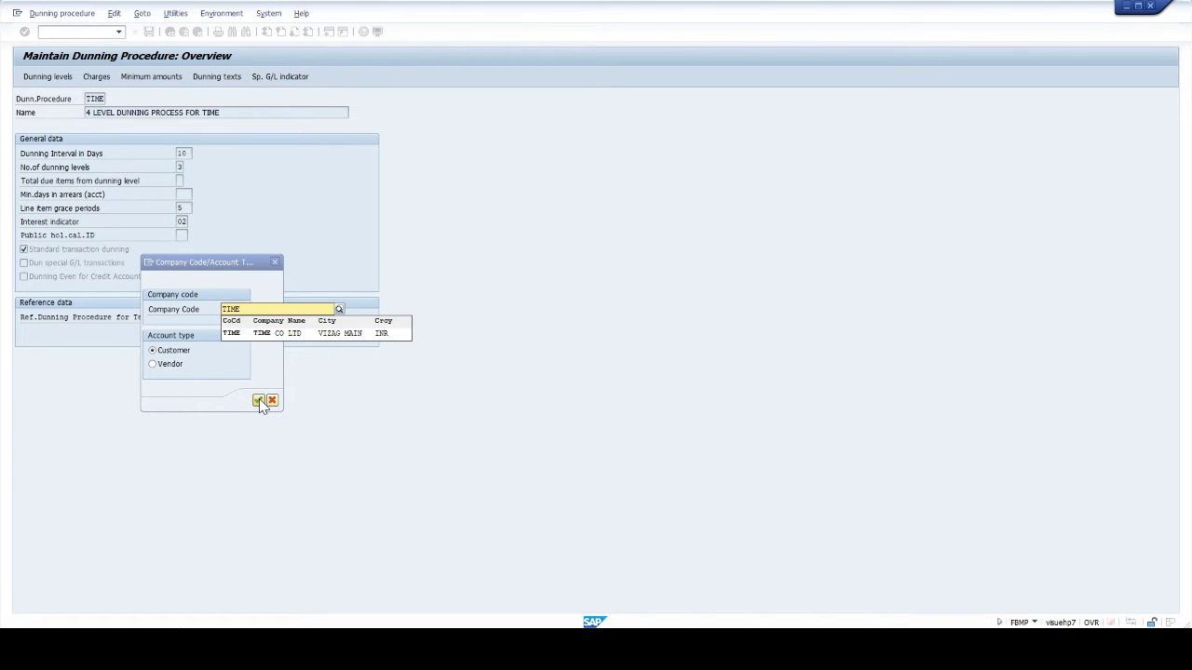
click(285, 331)
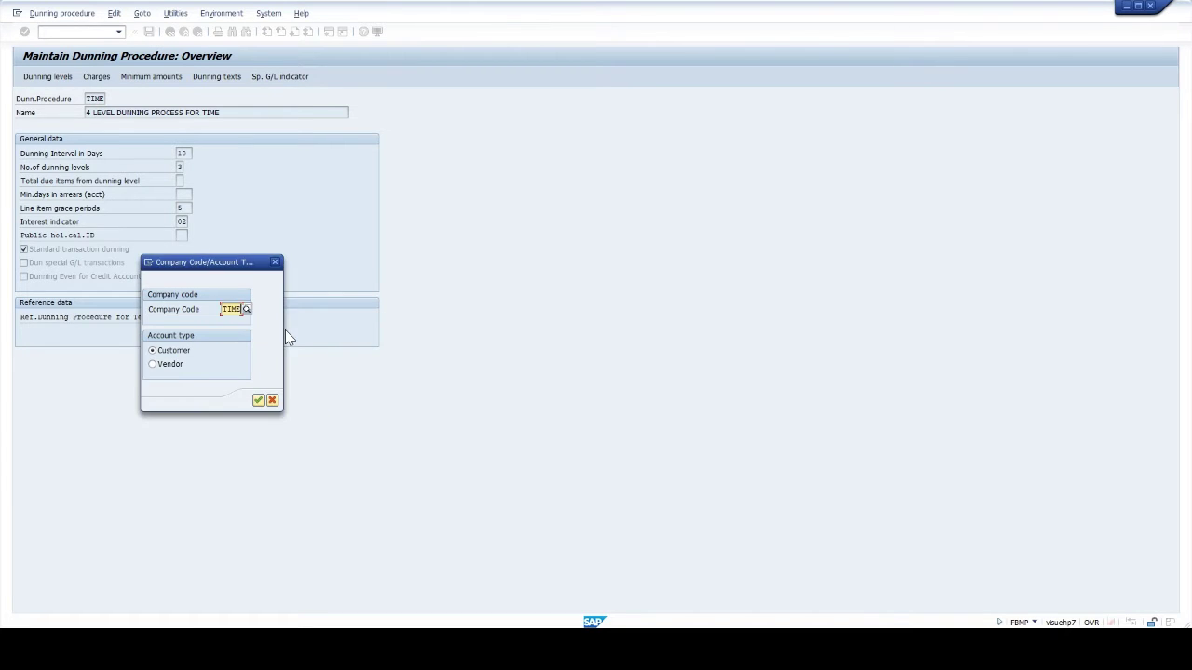
click(258, 401)
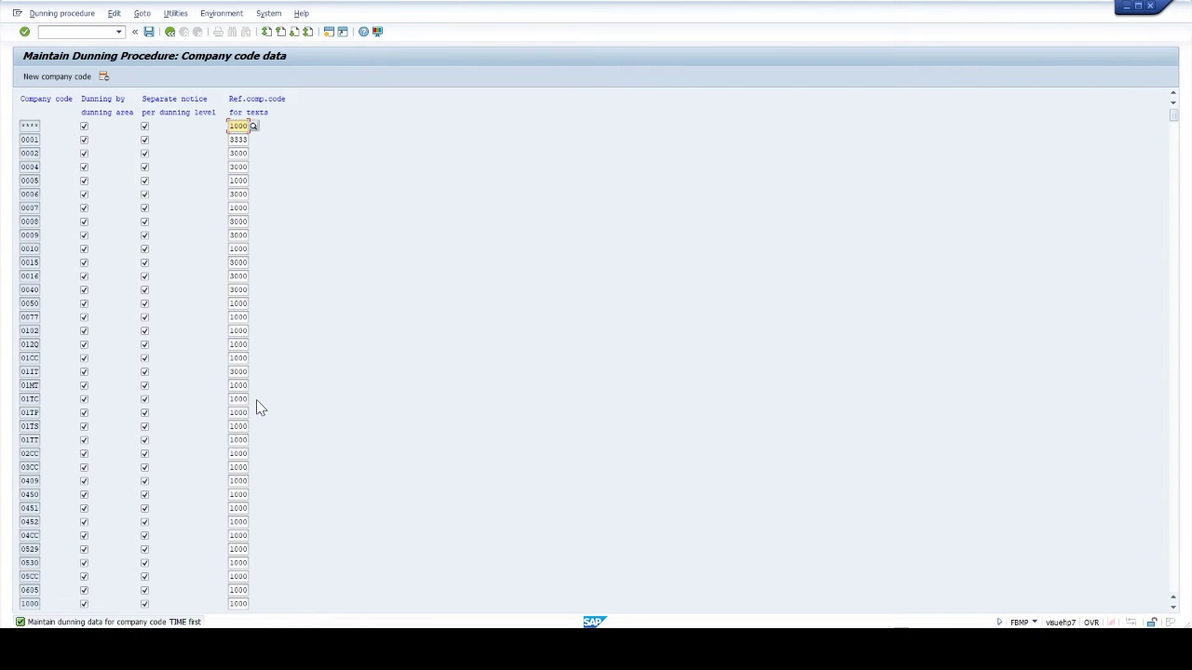
- Add company code TIME to the dunning company code data with separate notices per dunning level, save it and return to the procedure overview
click(61, 77)
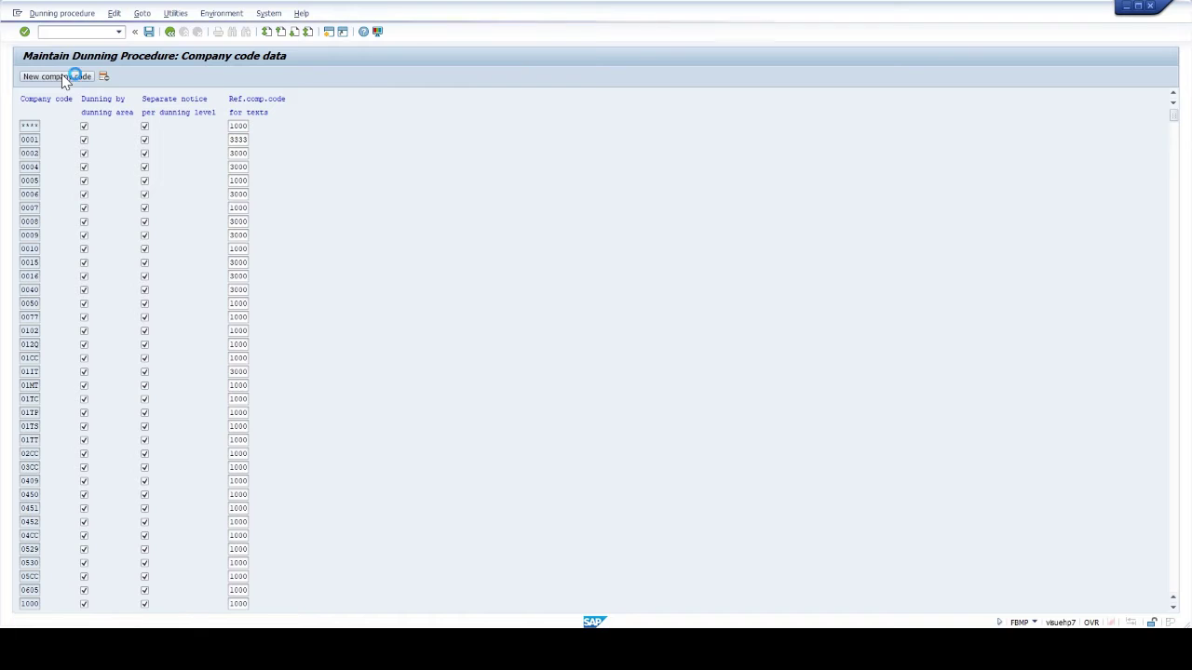
click(259, 334)
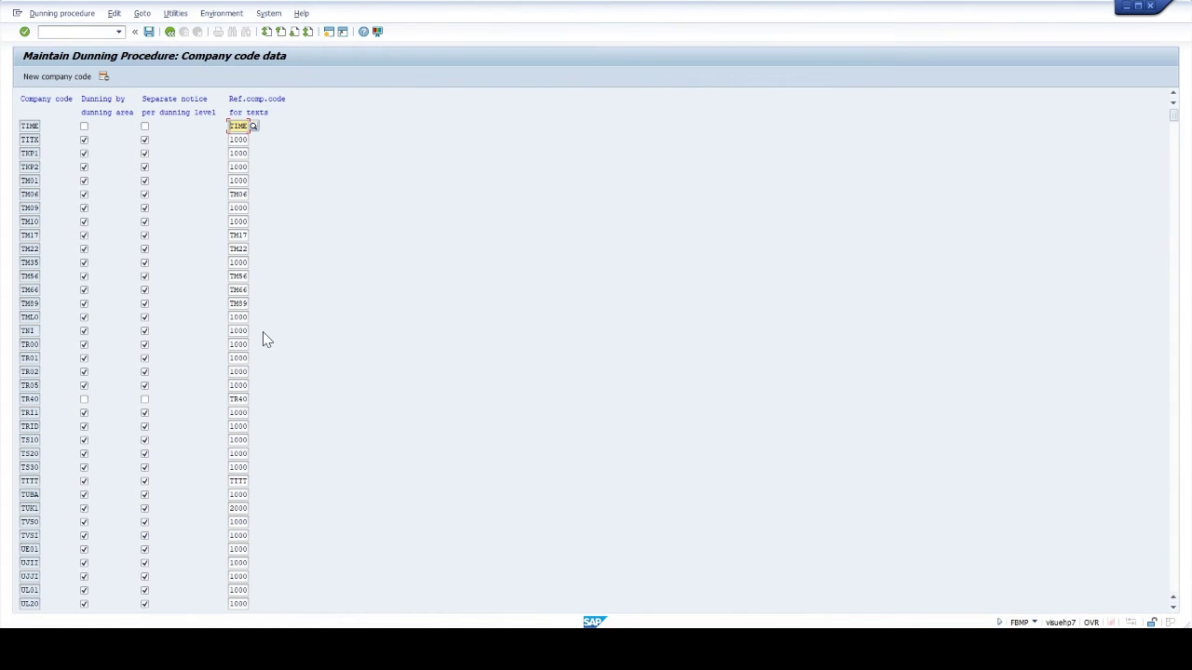
click(144, 127)
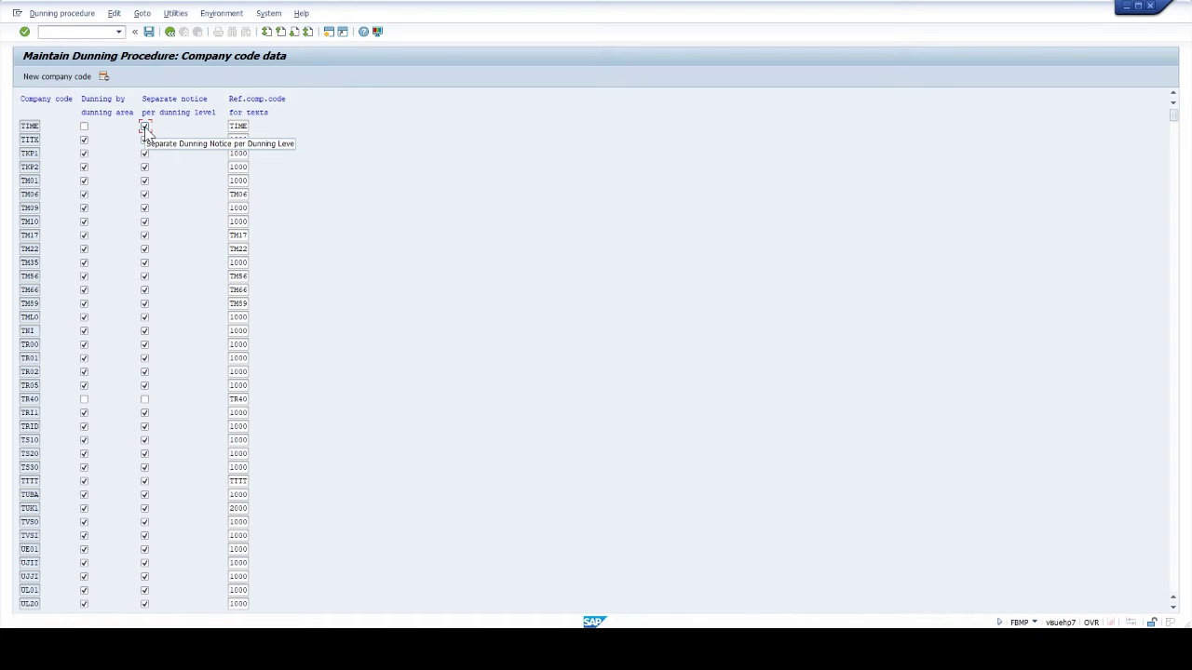
click(149, 32)
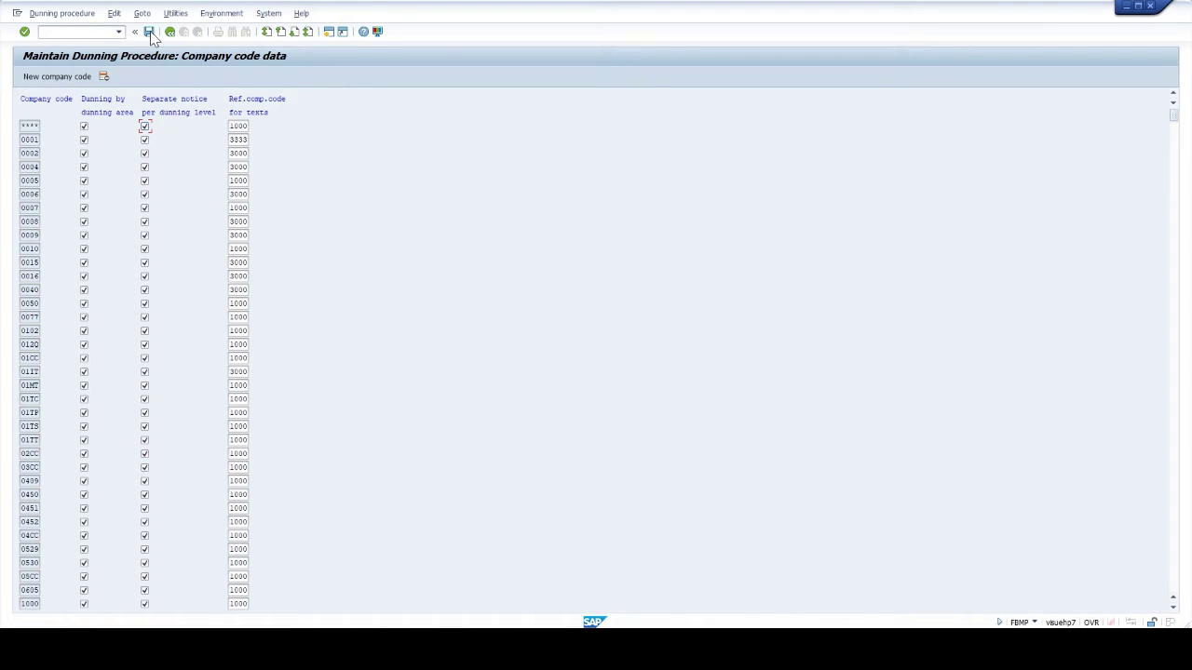
click(170, 31)
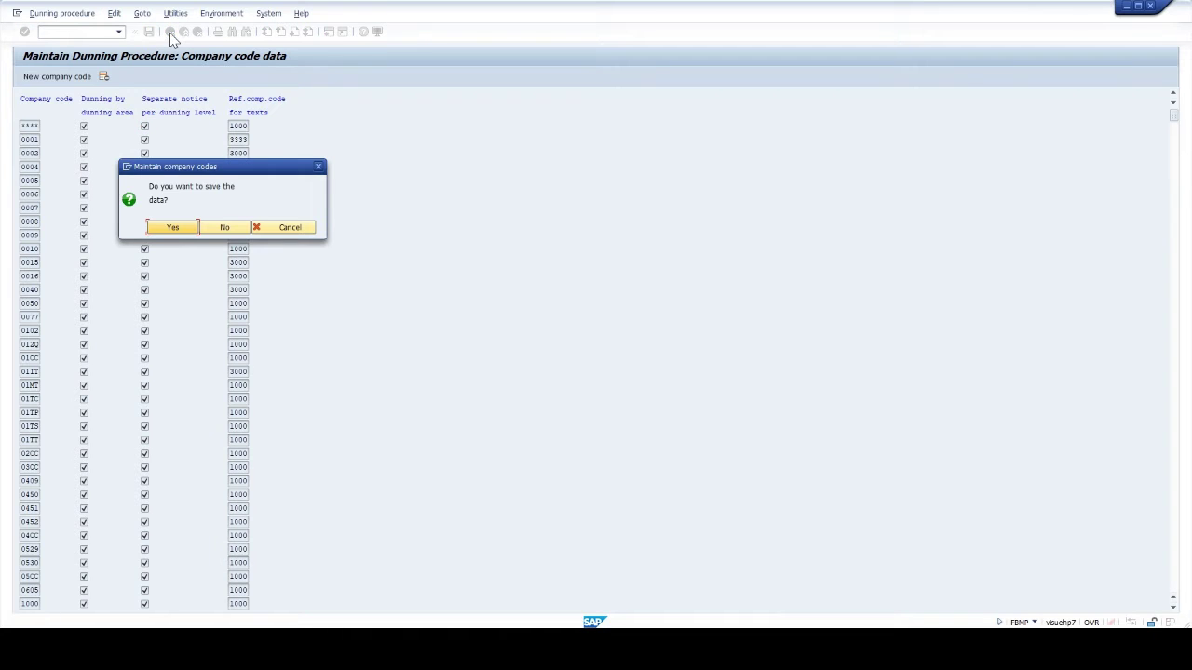
click(173, 231)
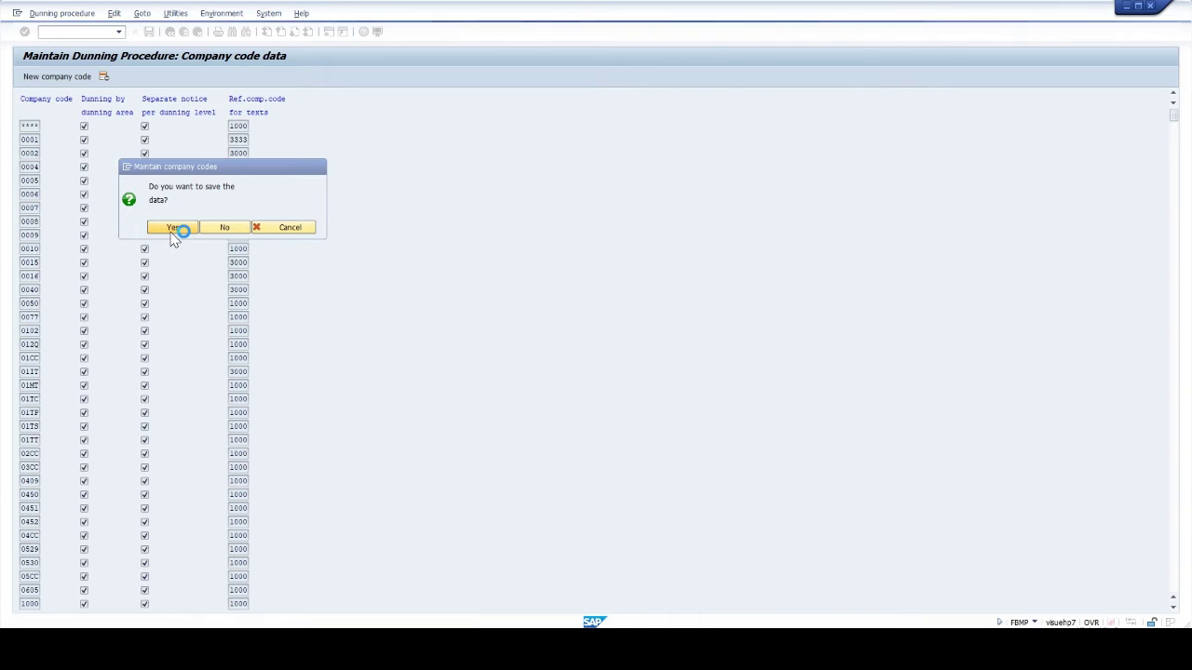
click(187, 195)
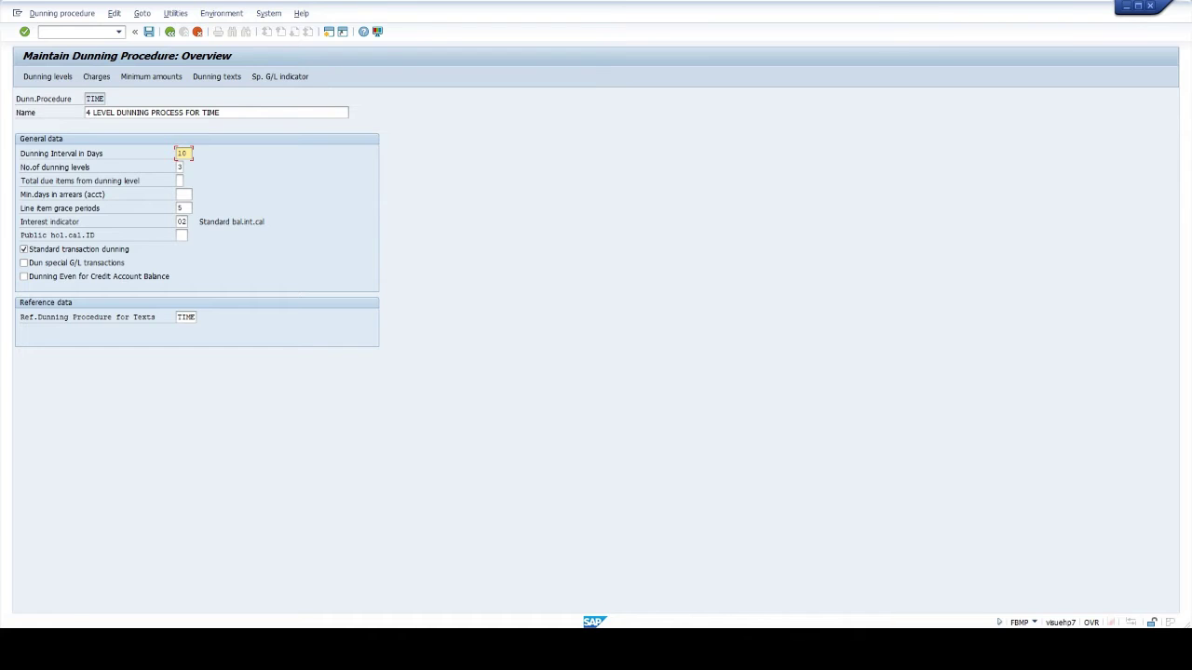
- Open the dunning texts for company code TIME and account type Customer and assign form F150_DUNN_01 to dunning level 1
click(219, 76)
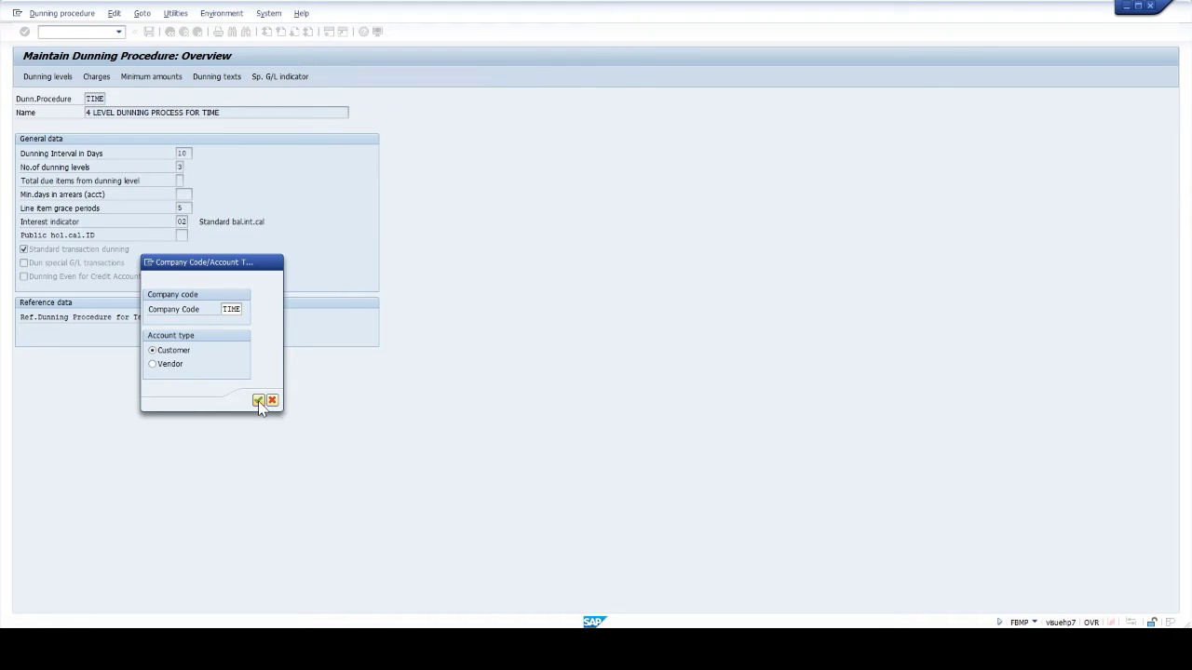
click(258, 402)
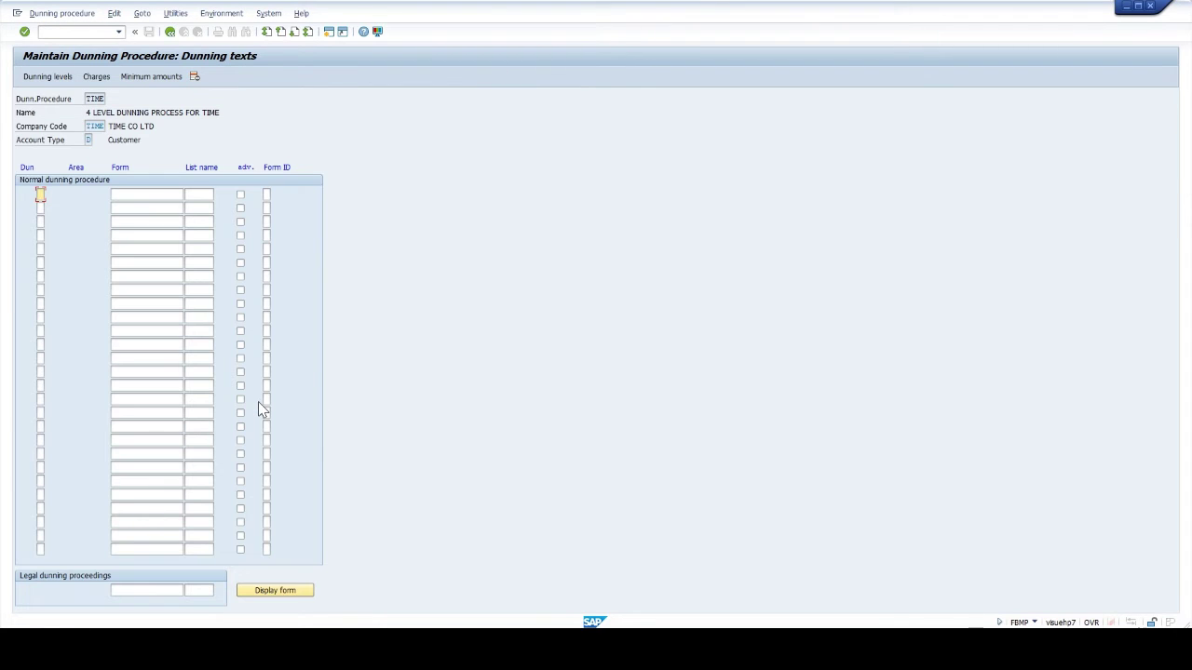
text(1)
click(149, 195)
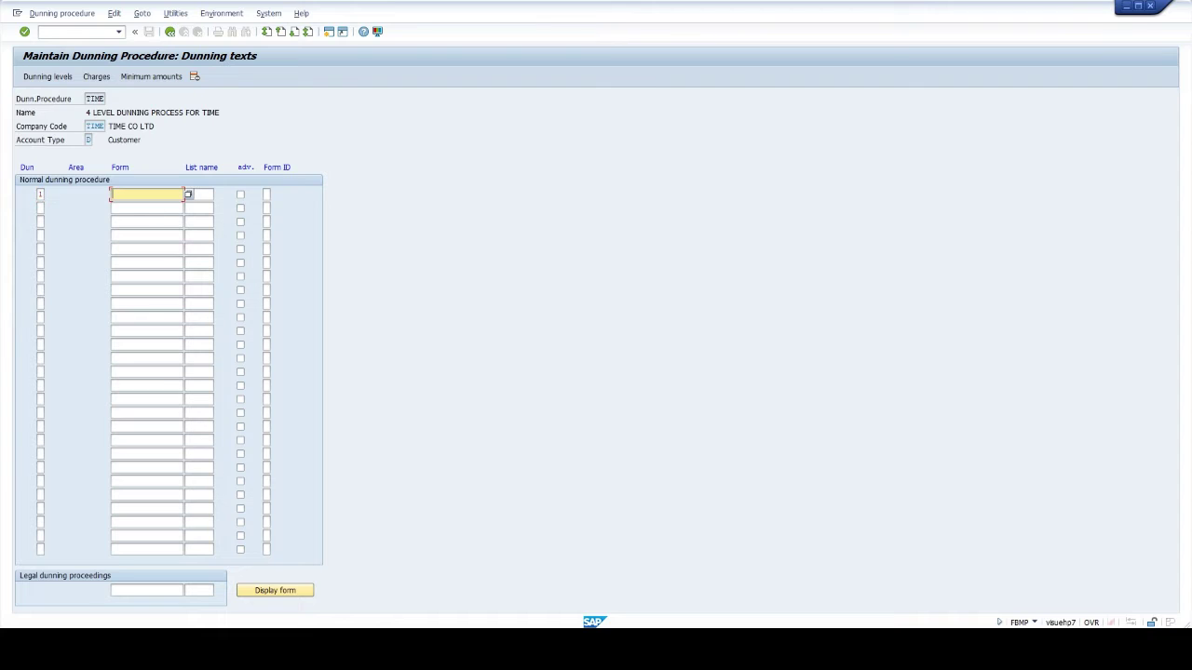
text(F150)
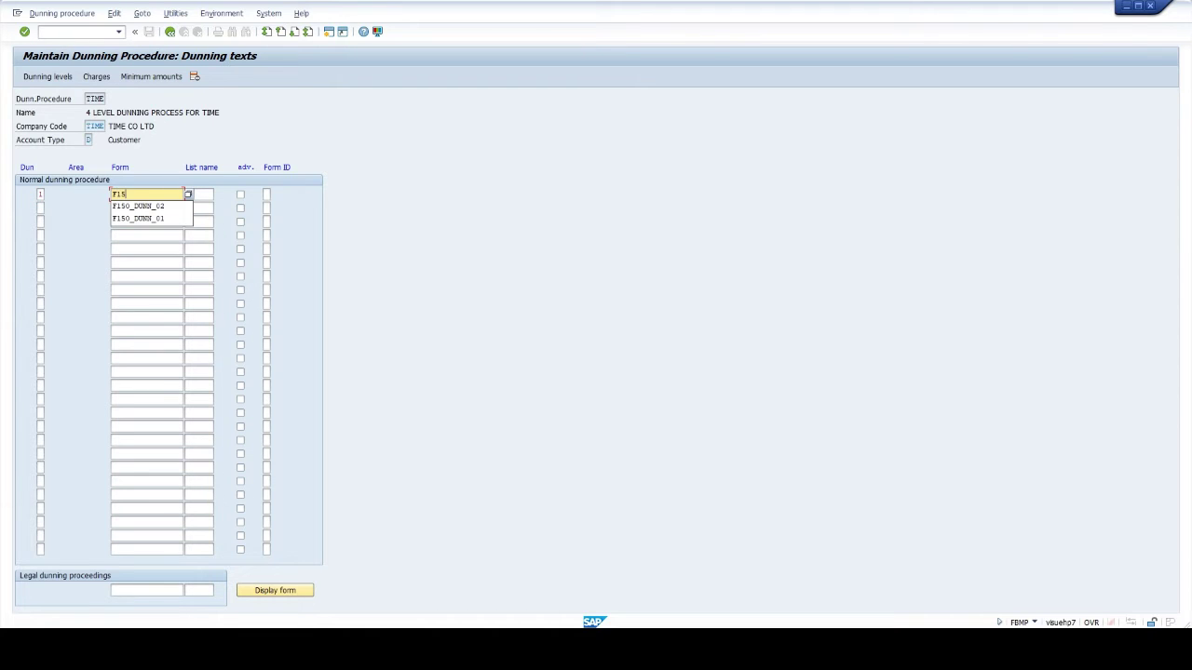
key(Down)
key(Down)
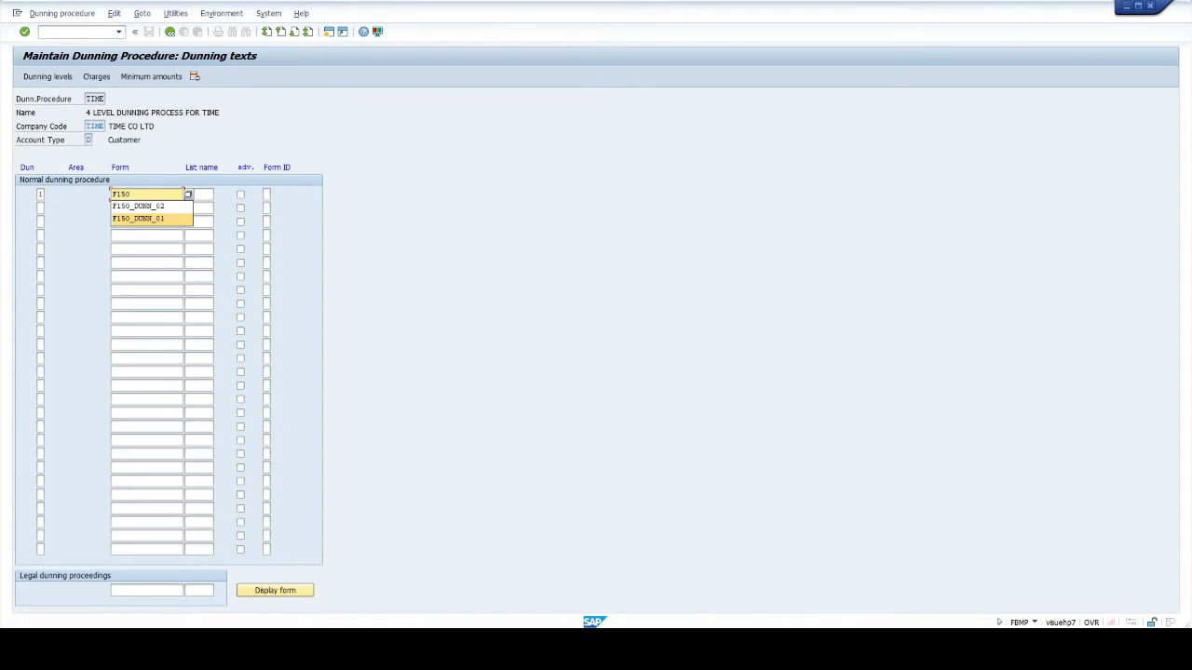
key(Tab)
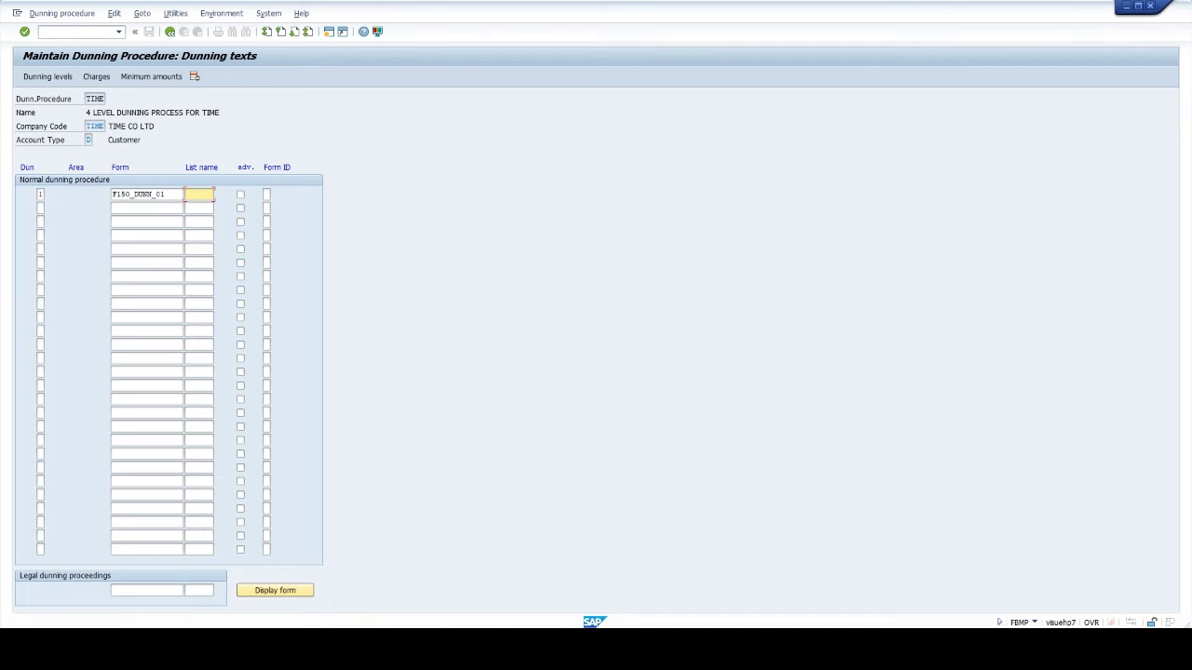
- Copy the level 1 form name and add dunning level 2 with form F150_DUNN_01
key(shift+Tab)
key(ctrl+c)
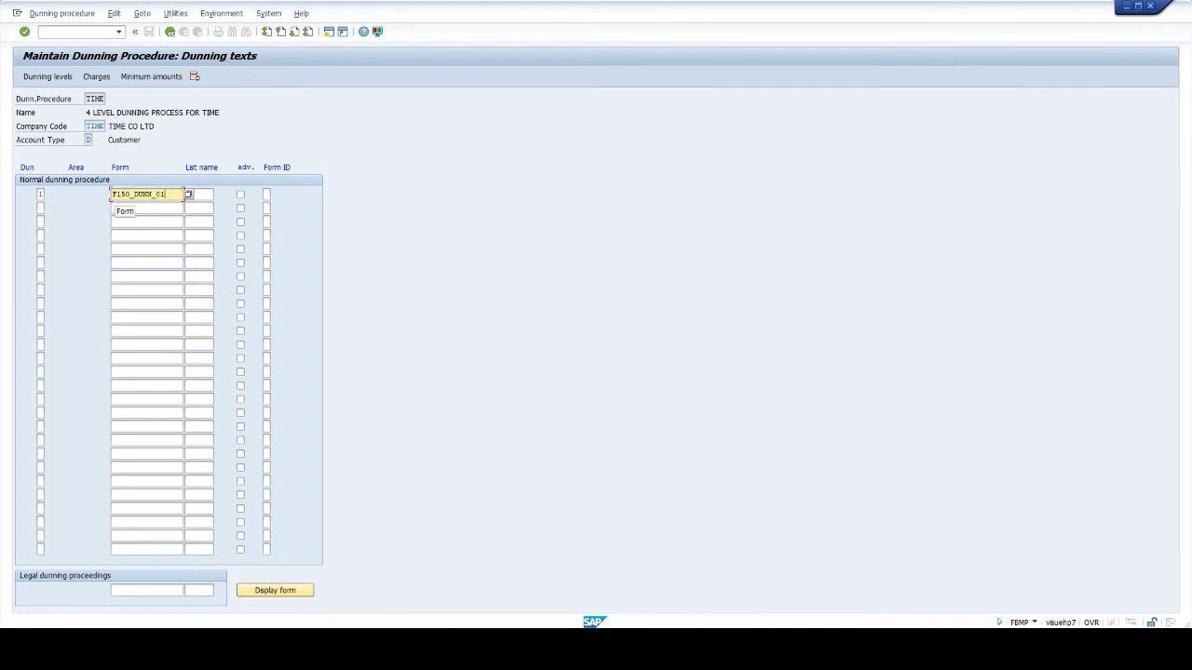
key(End)
click(40, 207)
text(2)
key(Tab)
key(ctrl+v)
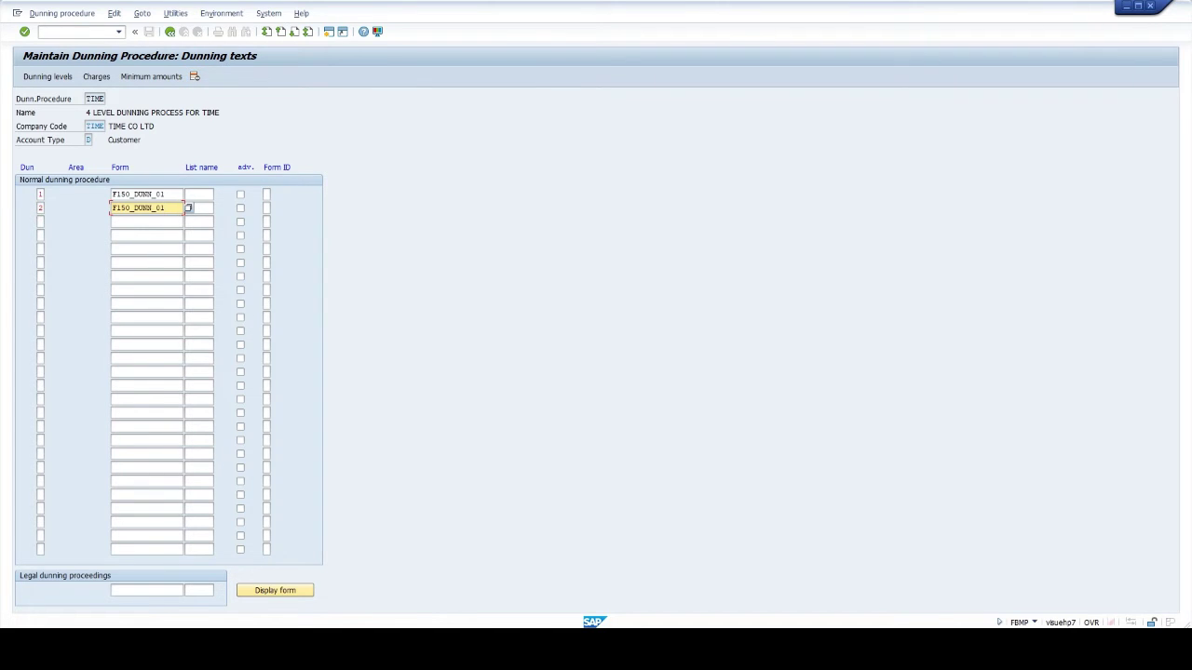
- Add dunning level 3 to the dunning texts with form F150_DUNN_02
click(40, 221)
text(3)
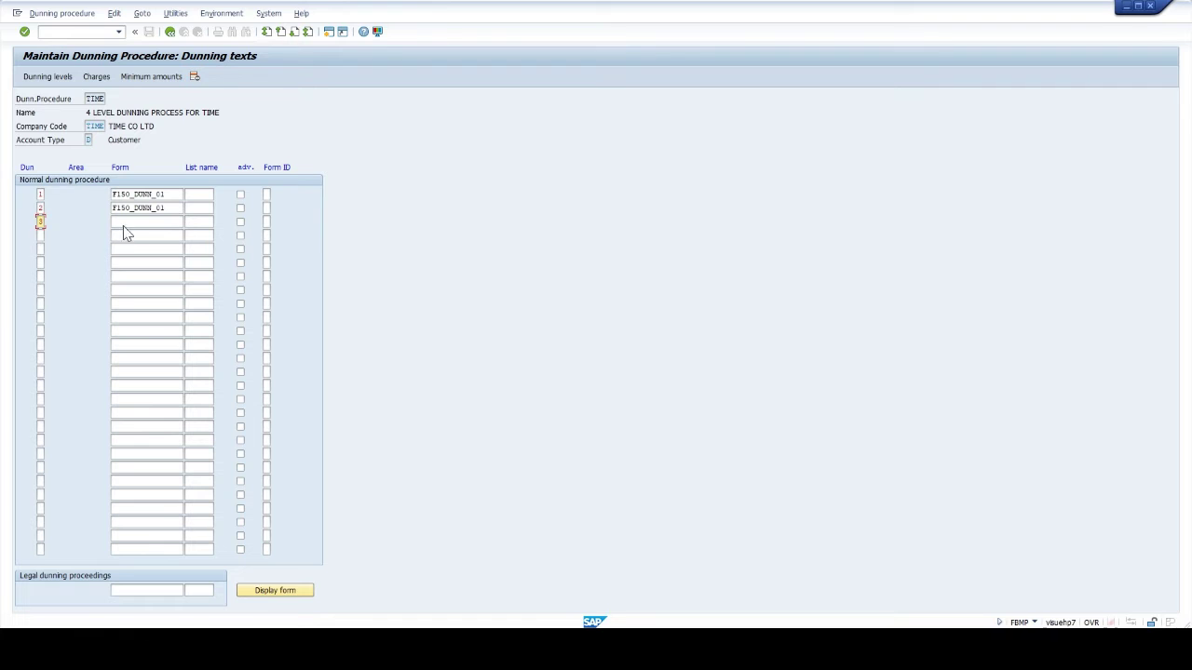
key(Tab)
key(ctrl+v)
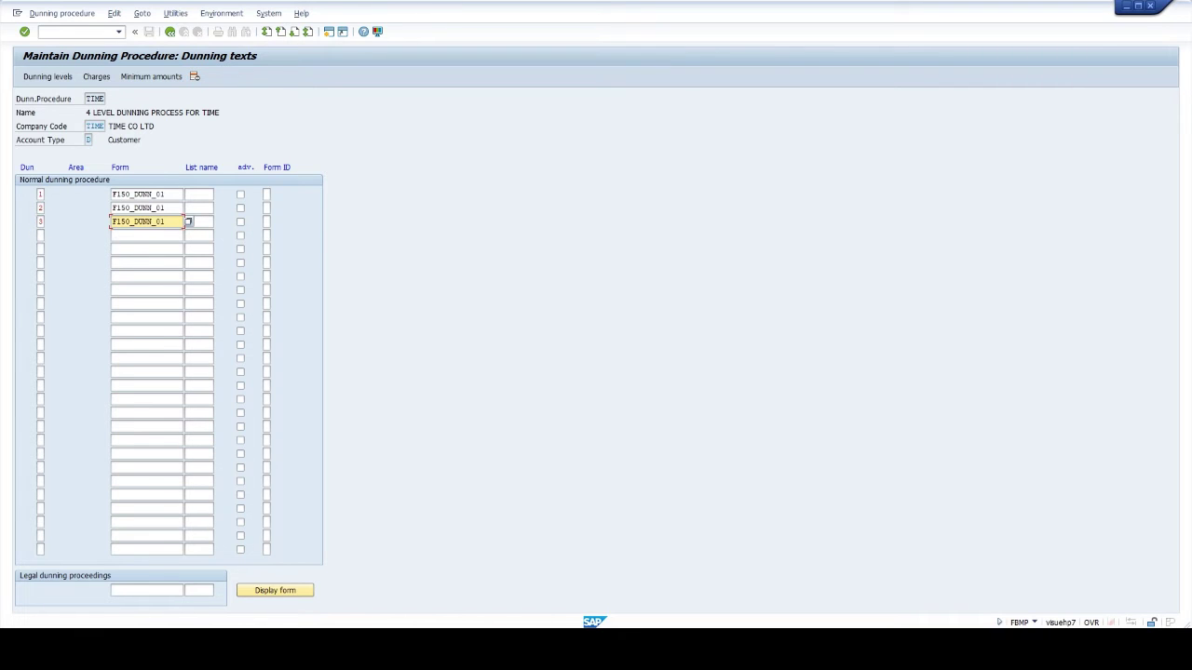
key(BackSpace)
text(2)
- In the dunning levels, enable Always dun and Print all items for levels 1 to 3 and always dun in legal dunning proceedings
click(58, 79)
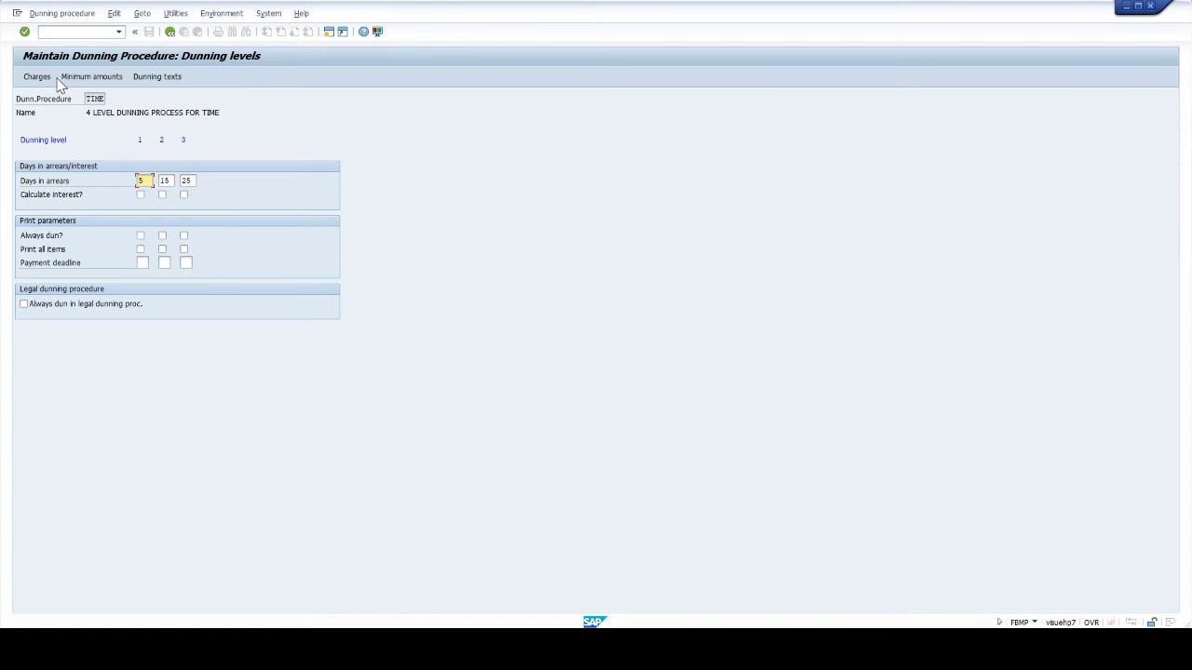
click(140, 236)
click(162, 235)
click(184, 237)
click(141, 250)
click(162, 250)
click(184, 249)
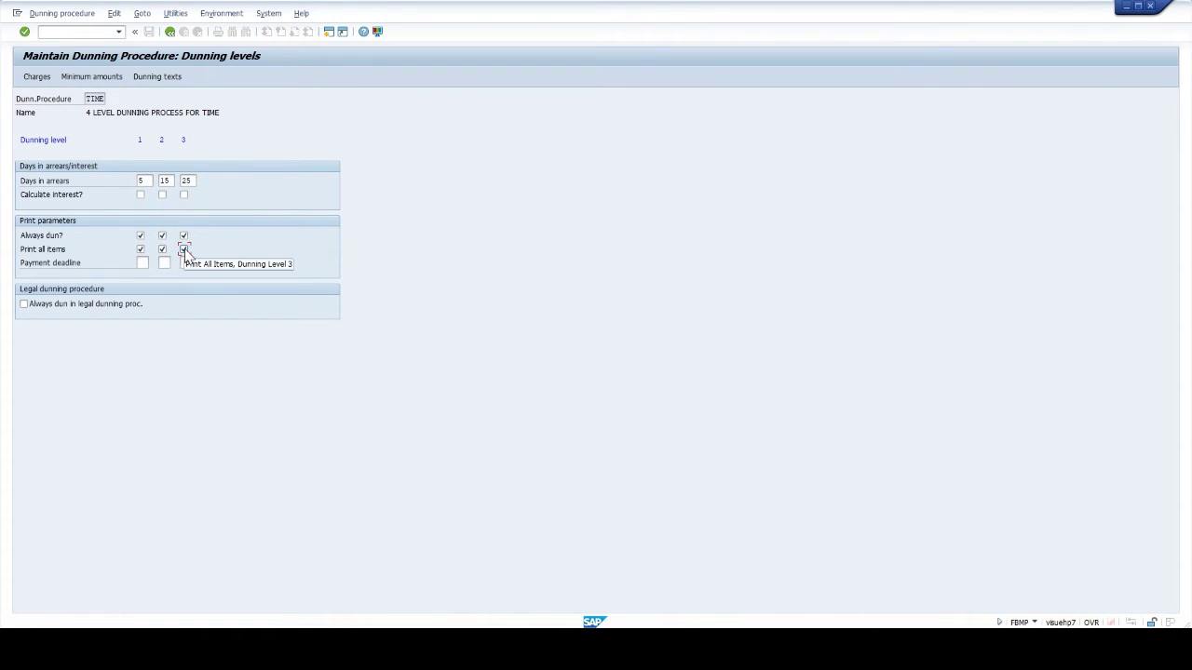
click(23, 304)
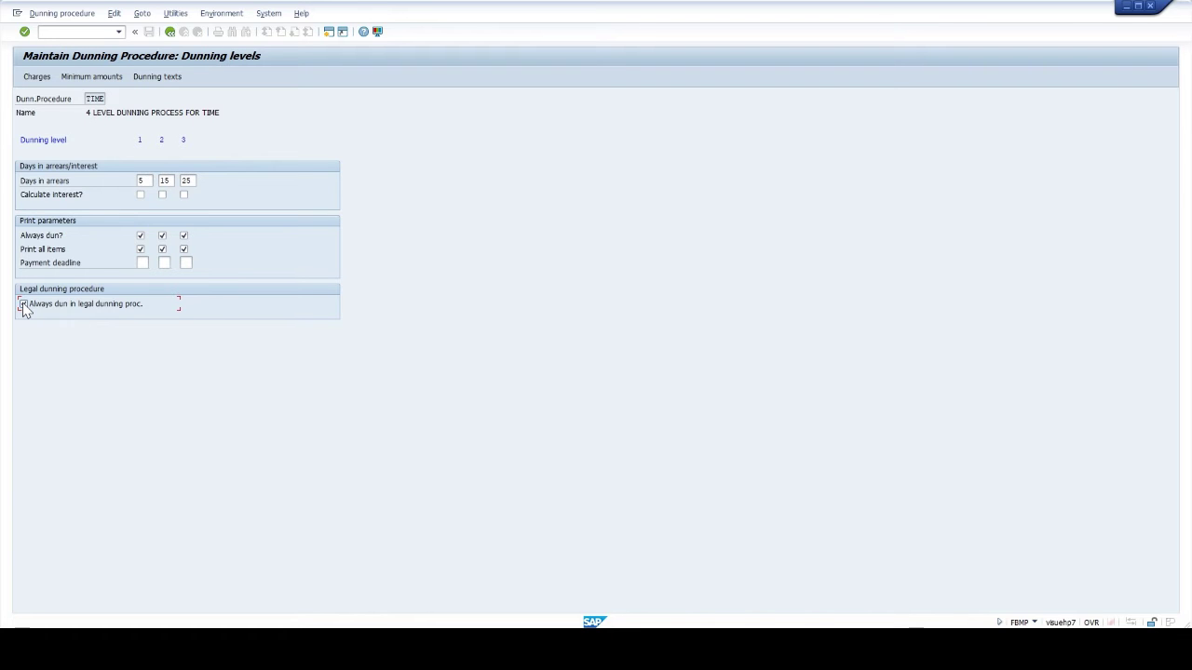
- Open the dunning charges in INR and add level 1 with a from-amount of 2000 and a dunning charge of 150
click(45, 81)
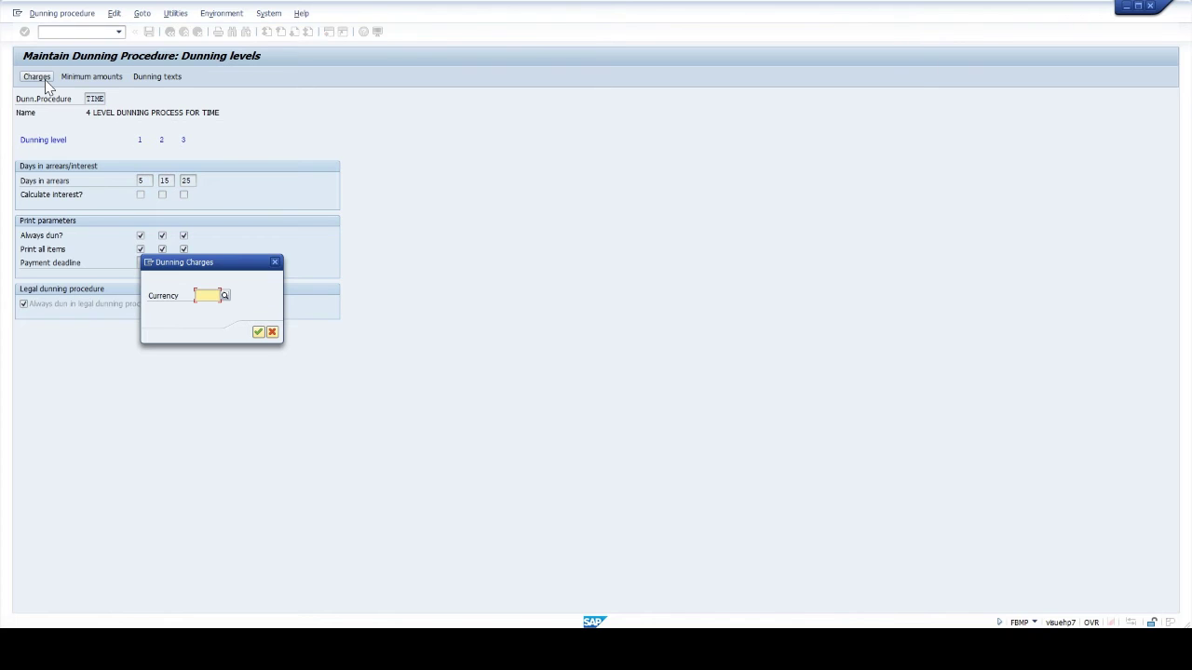
text(INR)
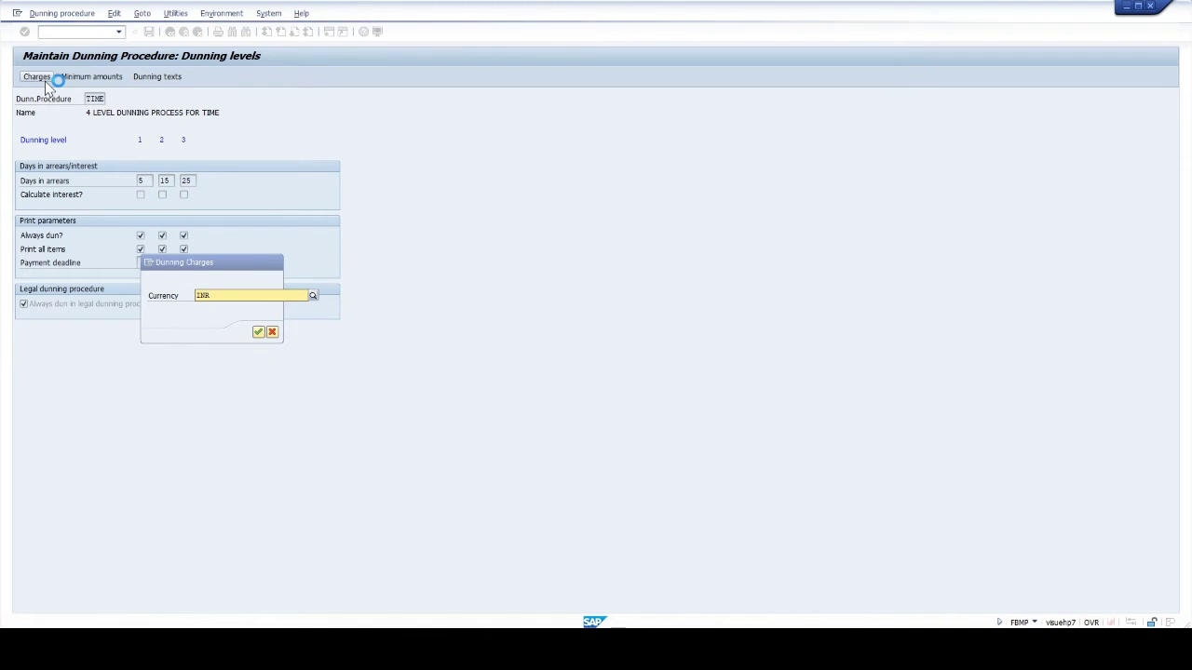
click(224, 320)
click(258, 334)
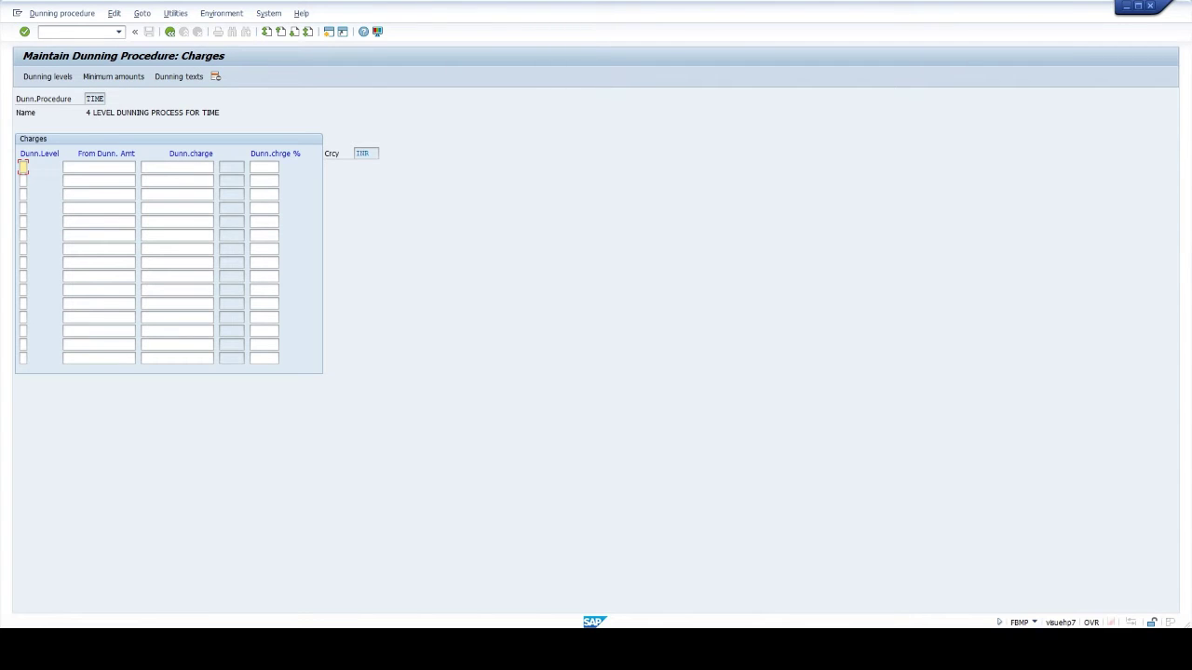
text(1)
click(99, 167)
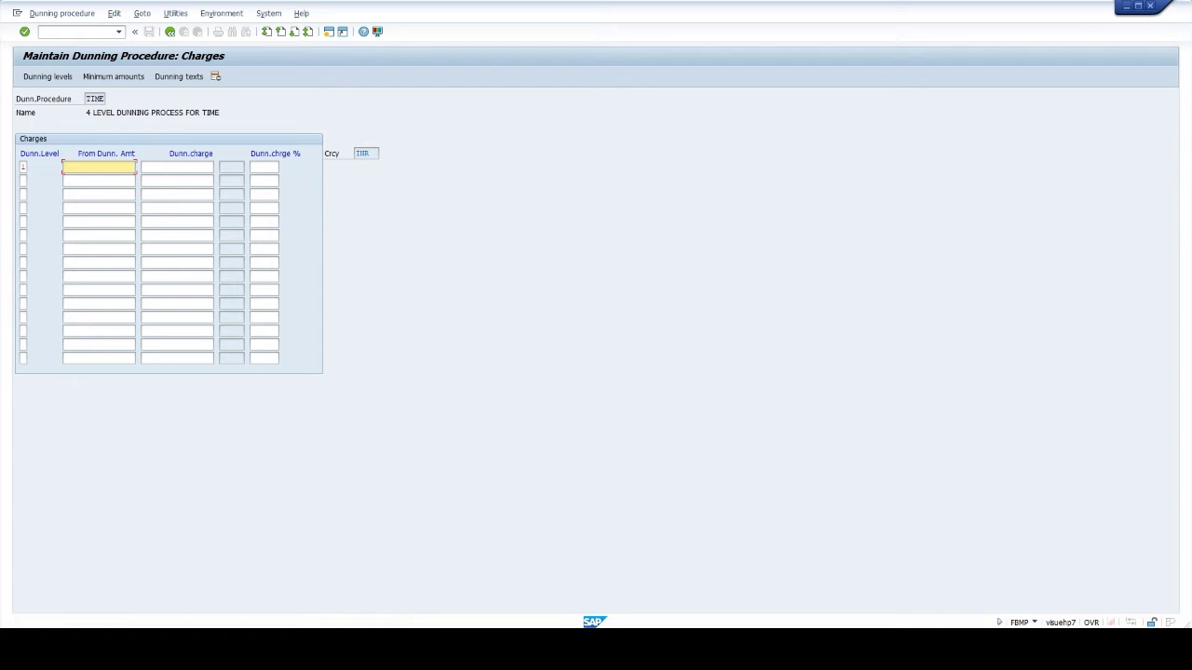
text(2000)
key(Tab)
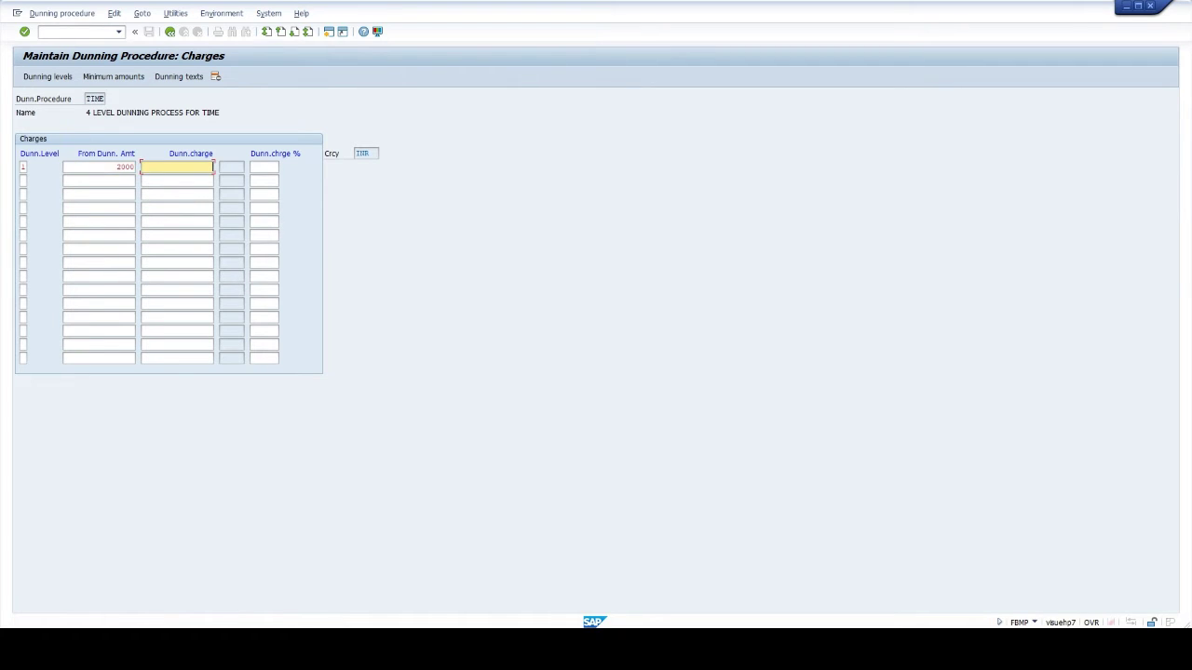
text(150)
key(Tab)
- Add the charge for dunning level 2 with a from-amount of 2000 and a dunning charge of 150
click(22, 179)
text(2)
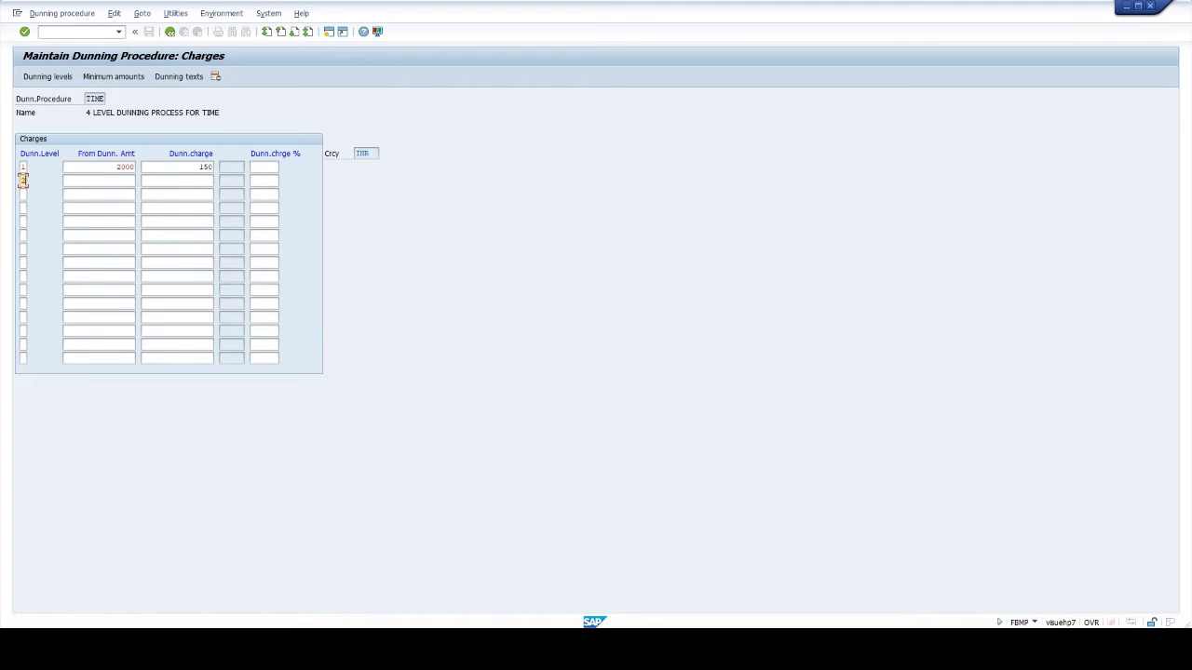
click(93, 180)
text(2000)
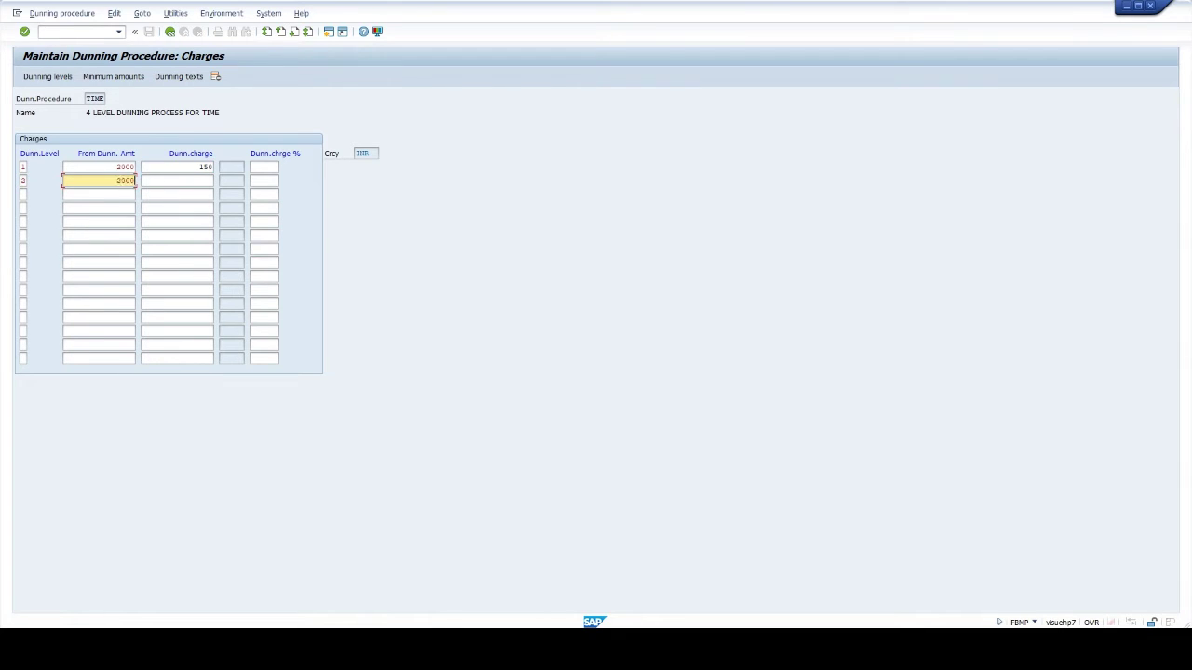
click(177, 179)
text(150)
key(Return)
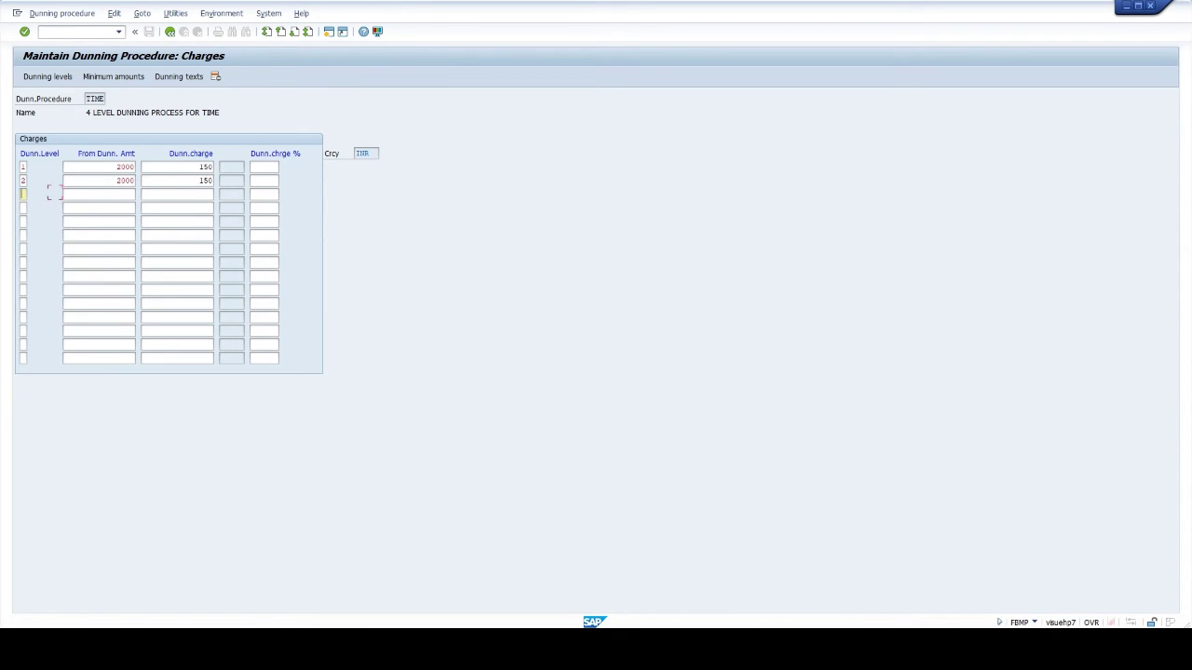
- Add the charge for dunning level 3 with a from-amount of 2000 and a dunning charge of 200
key(Tab)
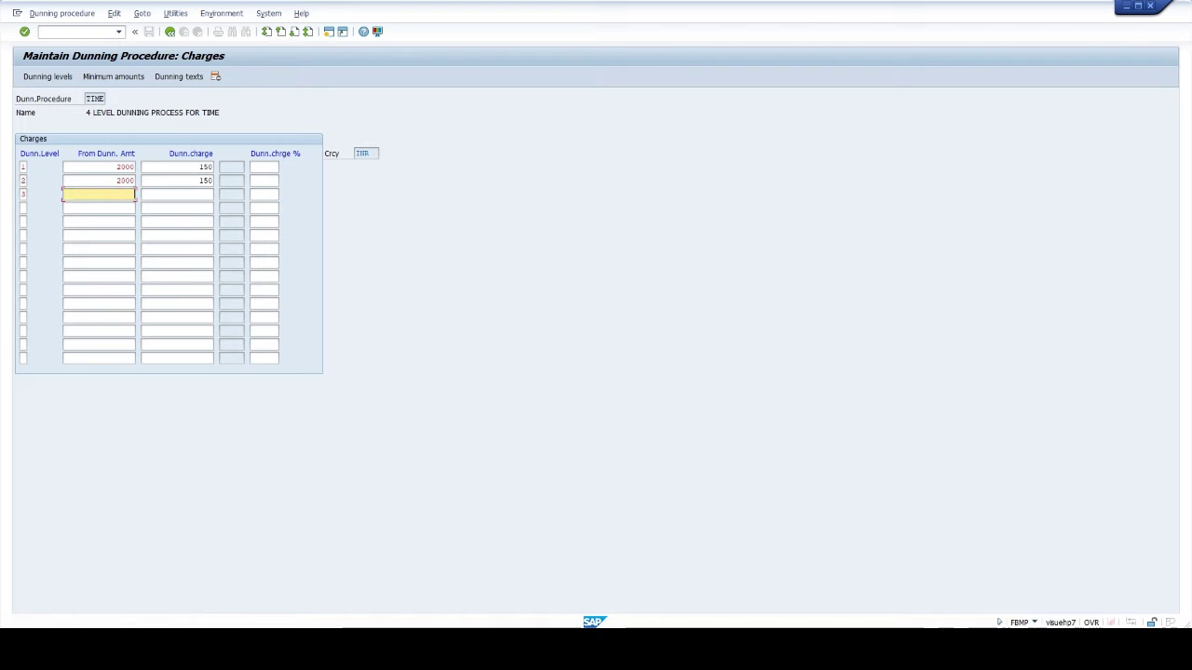
text(2000)
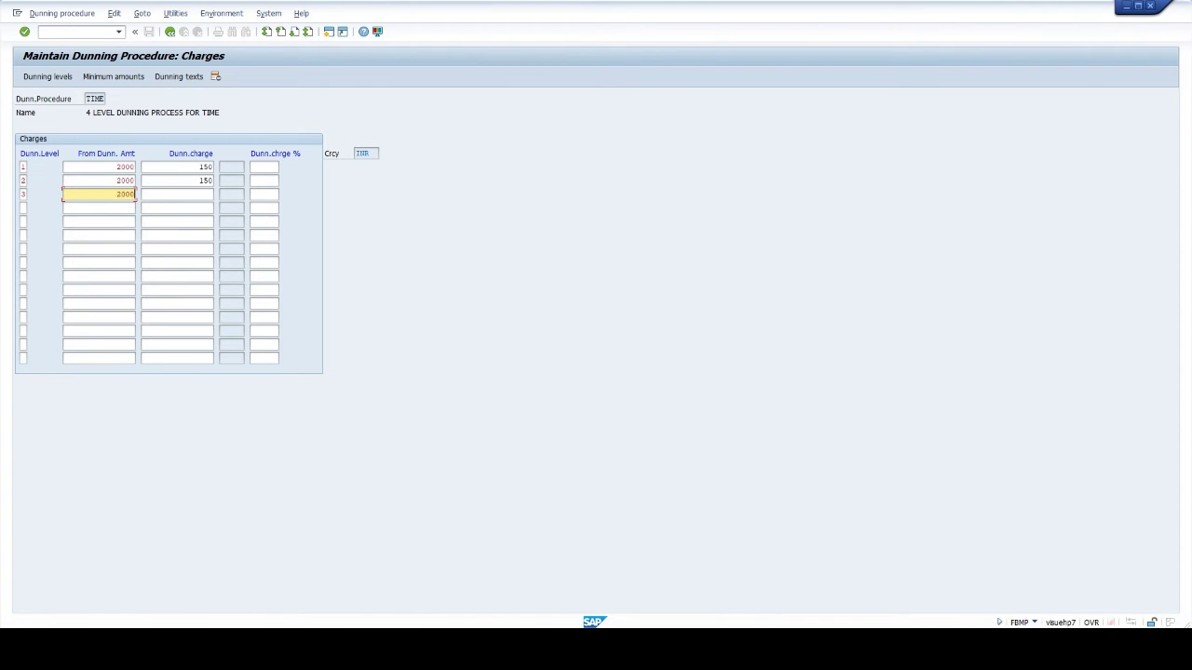
click(177, 194)
text(200)
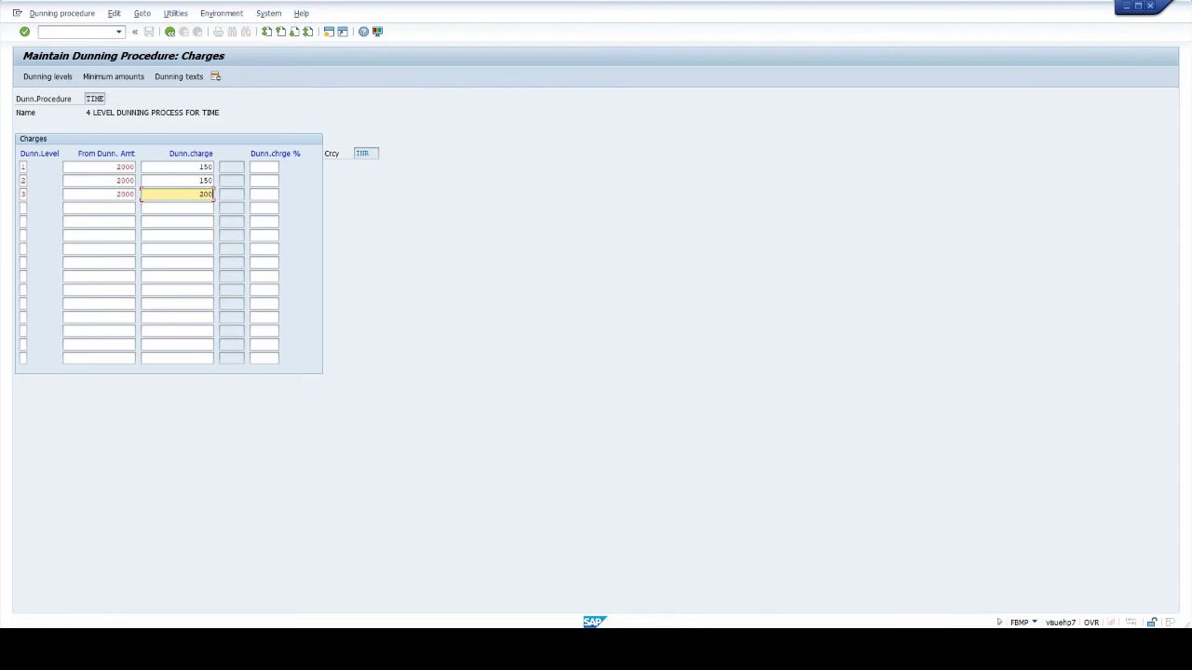
- Open the minimum amounts in INR and set a minimum amount of 1000 for dunning level 1
click(129, 80)
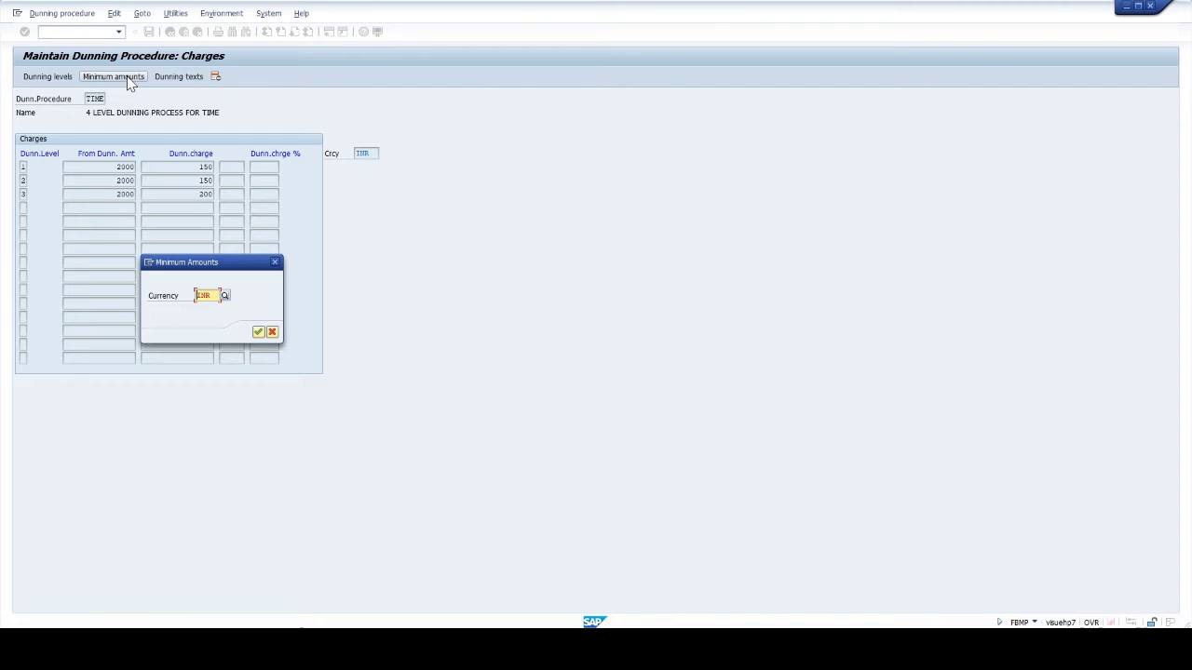
click(257, 332)
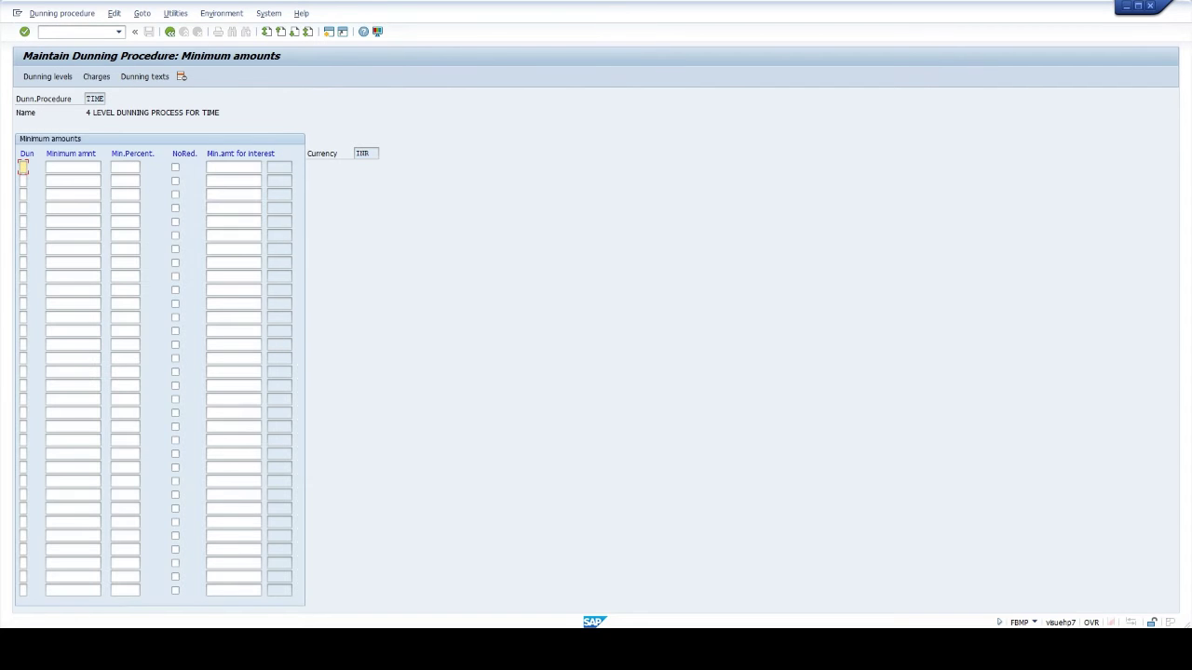
text(1)
click(73, 167)
text(1000)
- Set minimum amounts of 1000 for dunning levels 2 and 3 and return to the procedure overview
click(22, 181)
text(2)
key(Tab)
text(1000)
click(22, 193)
text(3)
key(Tab)
text(1000)
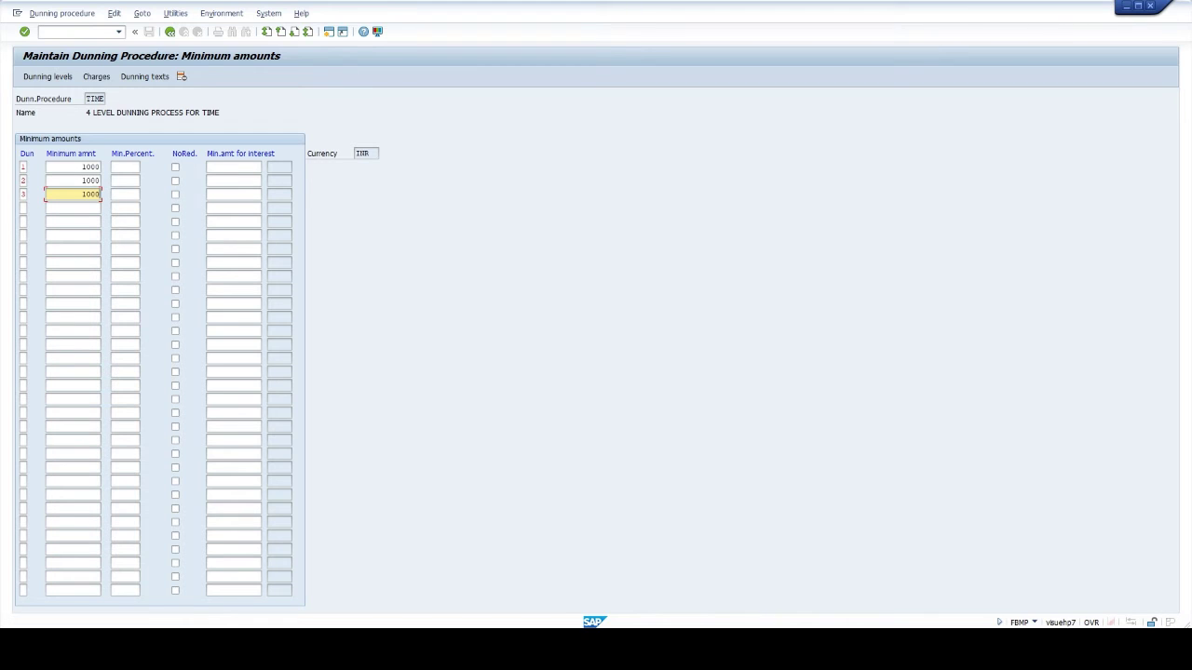
click(170, 35)
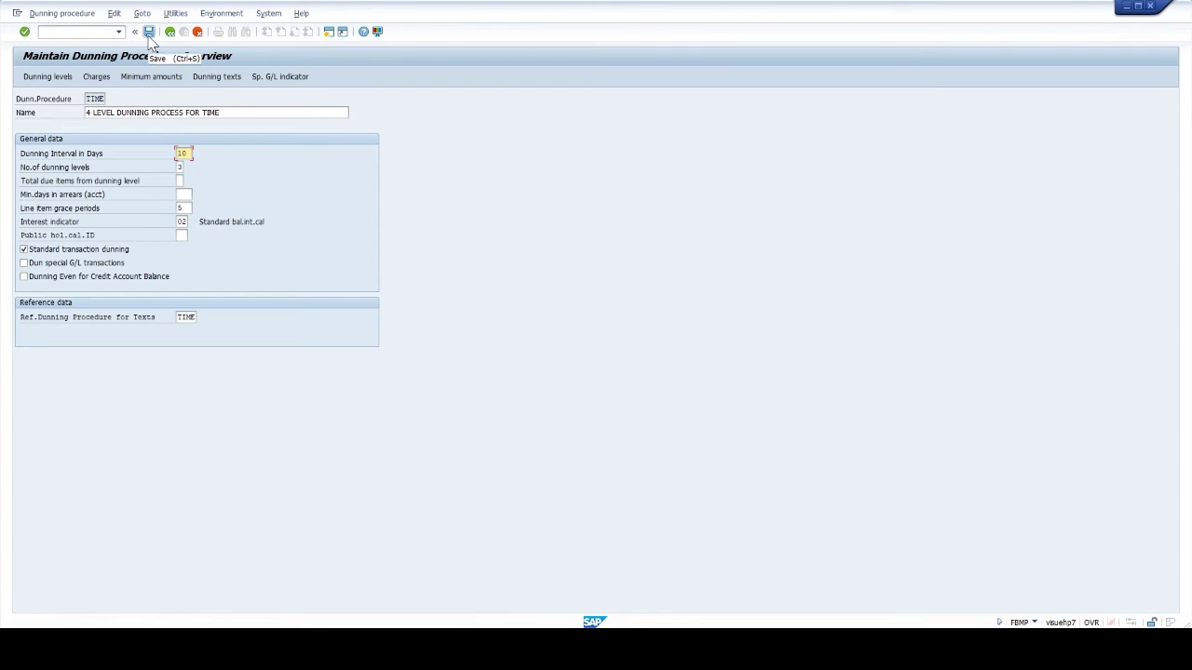
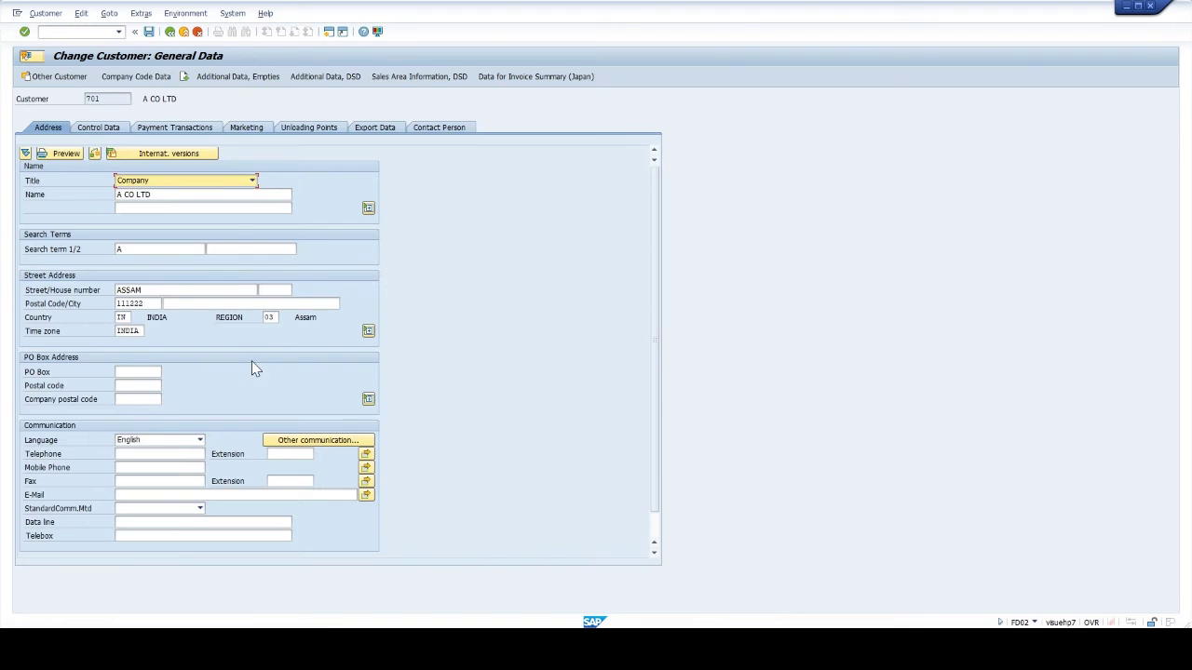
- Assign dunning procedure TIME in the company code correspondence data of customer A CO LTD and save the customer
click(150, 80)
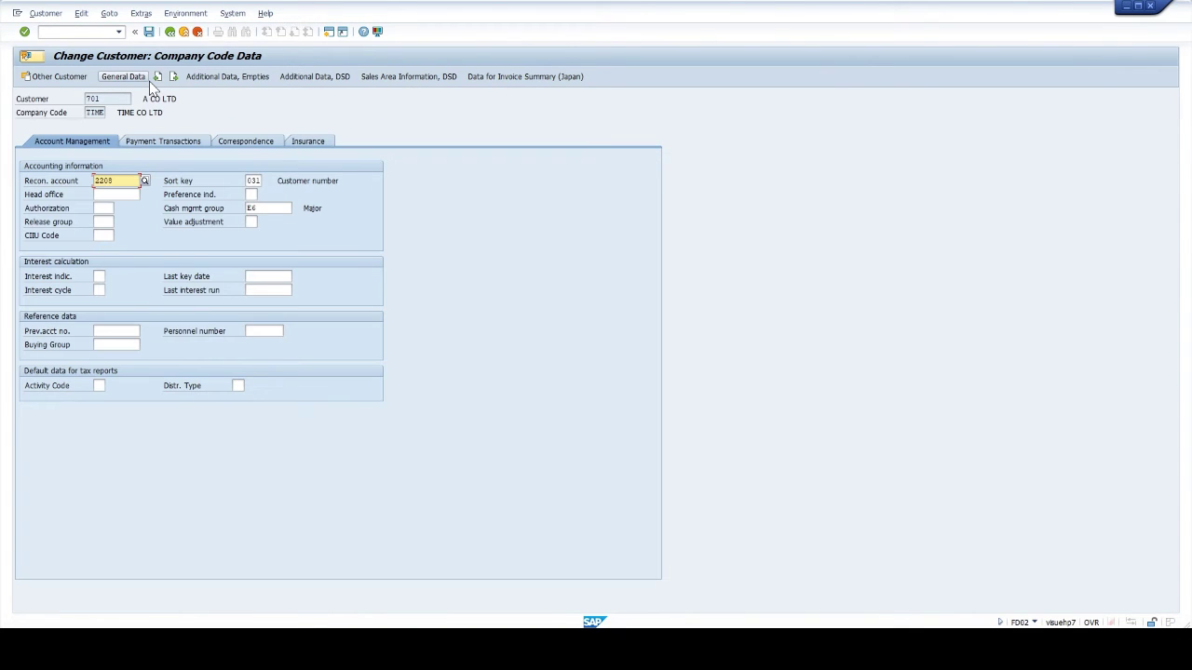
click(258, 146)
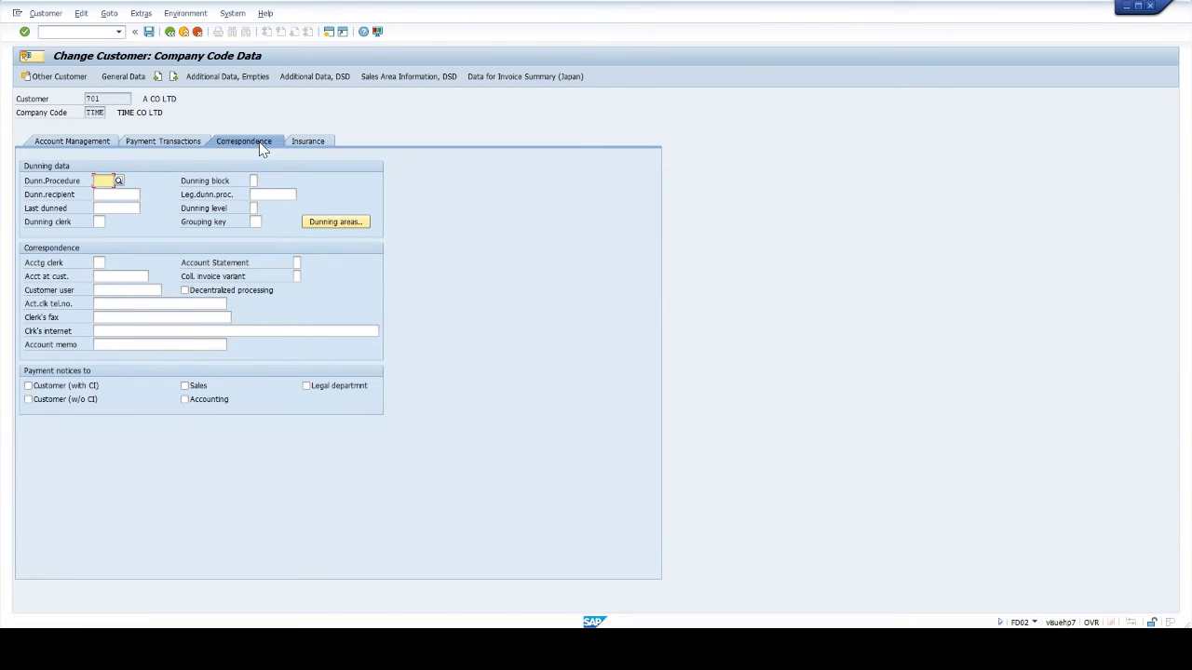
text(TIME)
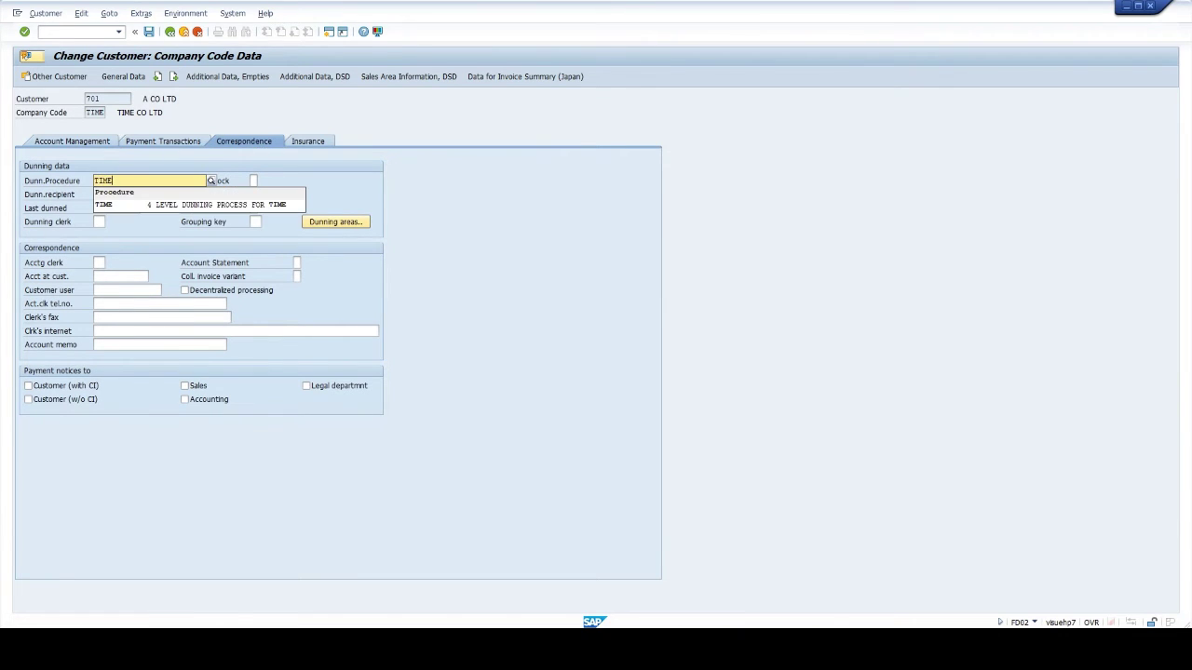
click(210, 205)
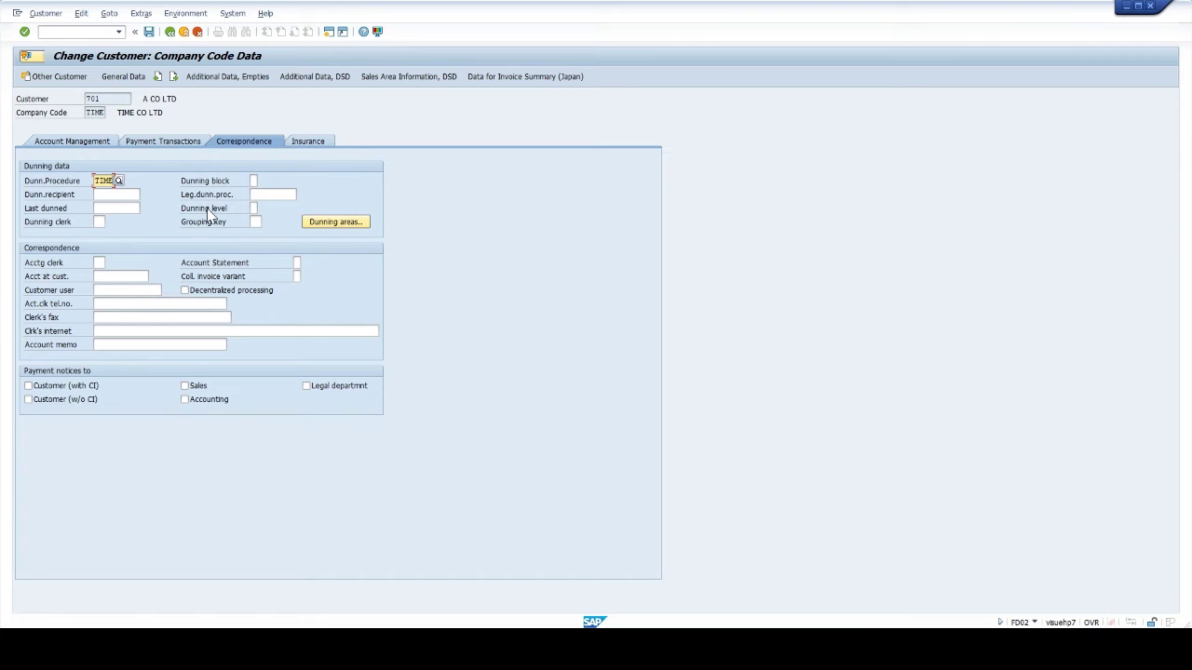
click(148, 31)
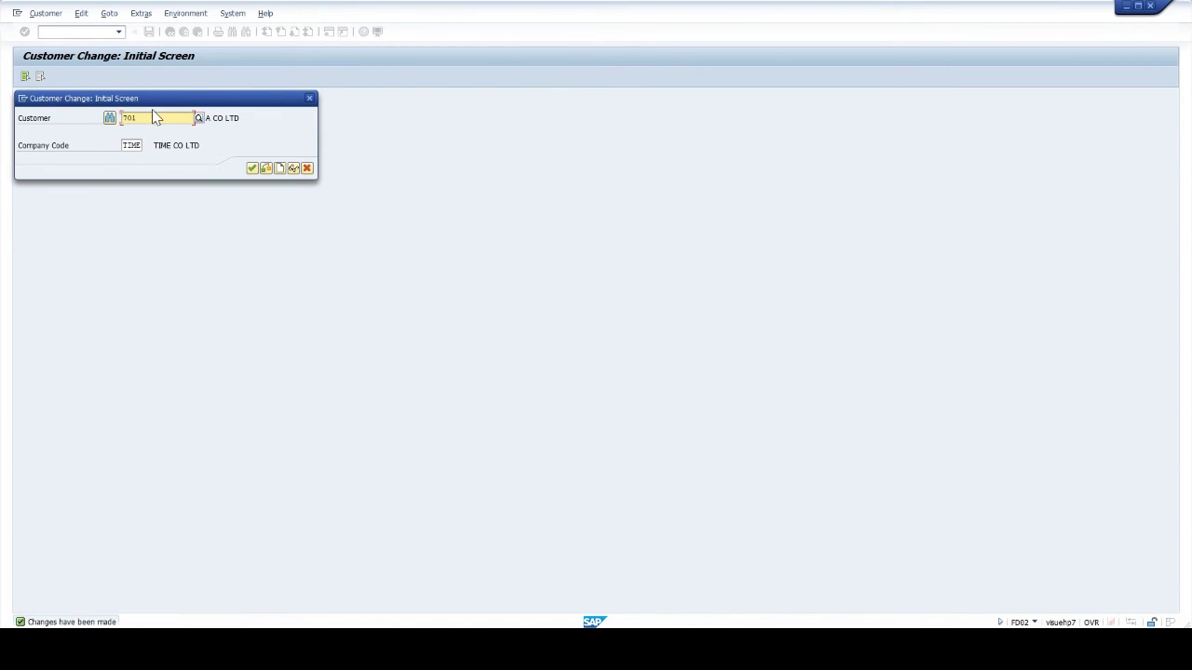
- Assign dunning procedure TIME in the company code correspondence data of customer AB CO LTD and save the customer
key(BackSpace)
text(2)
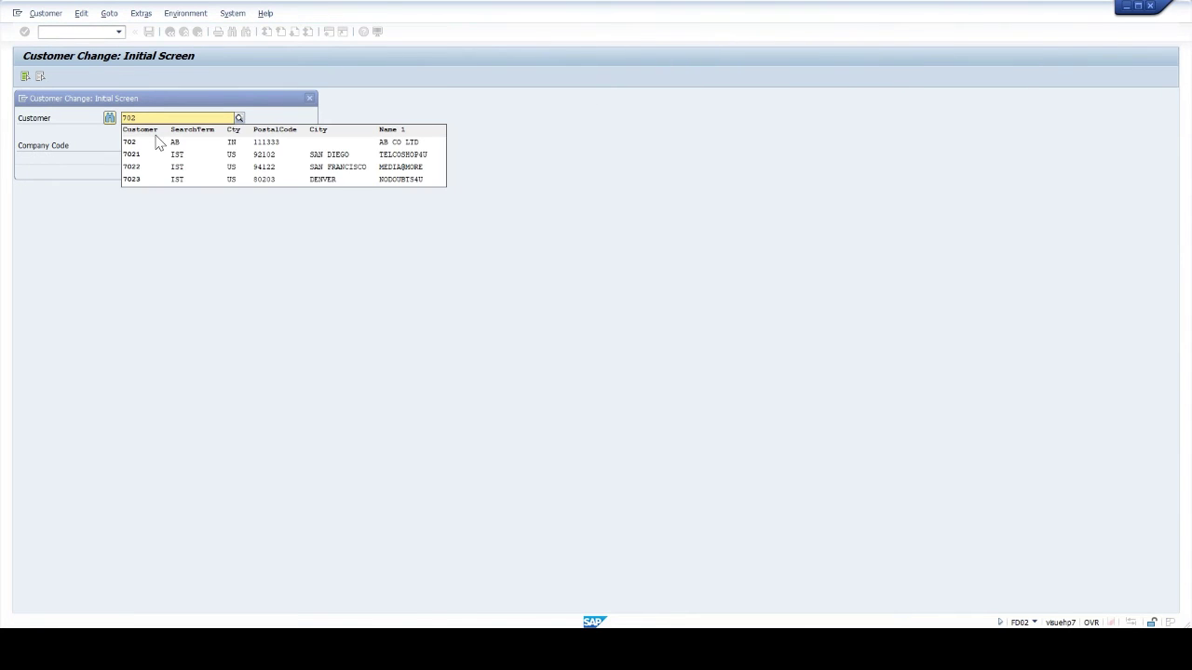
click(157, 142)
click(252, 169)
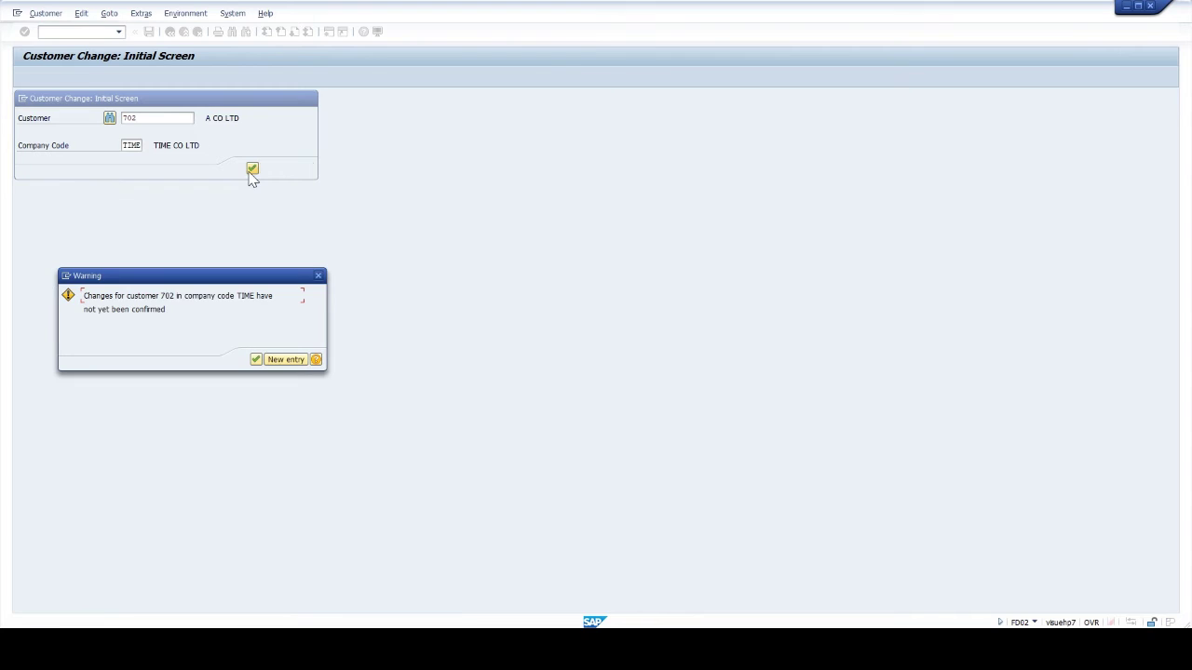
click(257, 361)
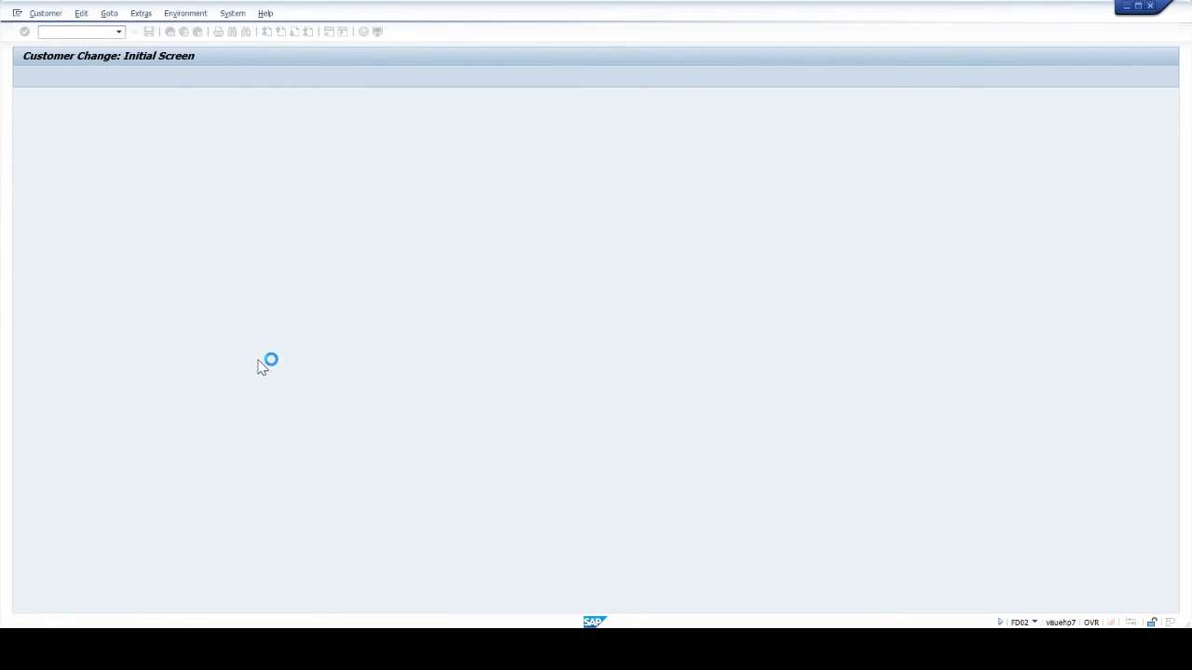
text(TIME)
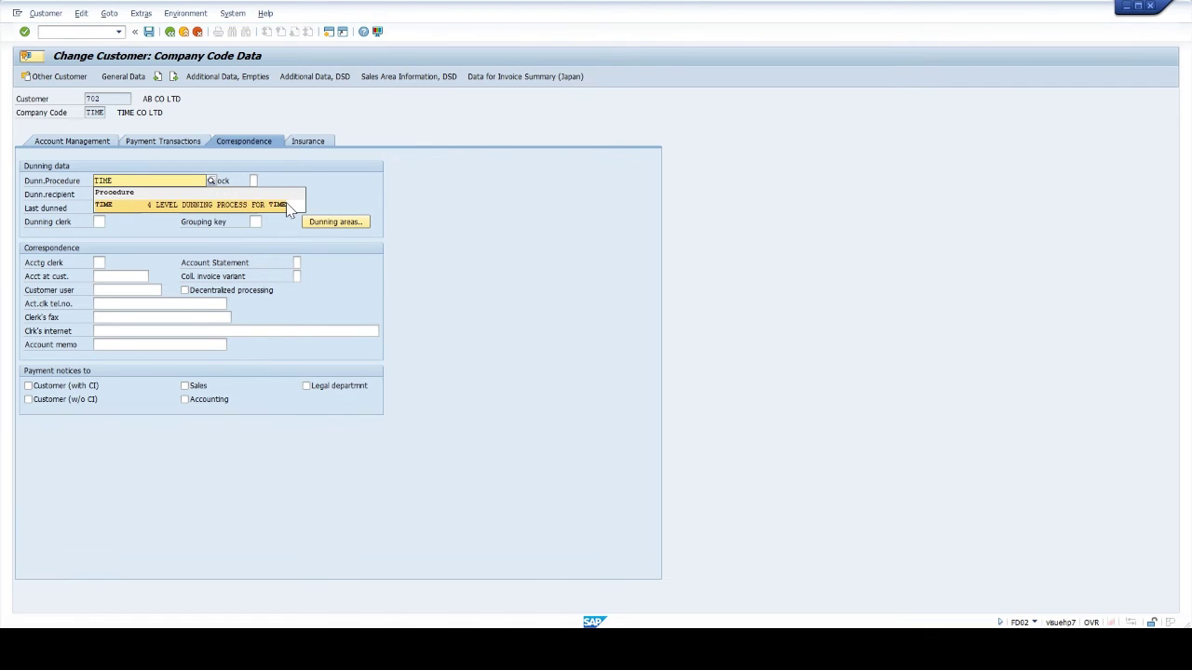
click(283, 204)
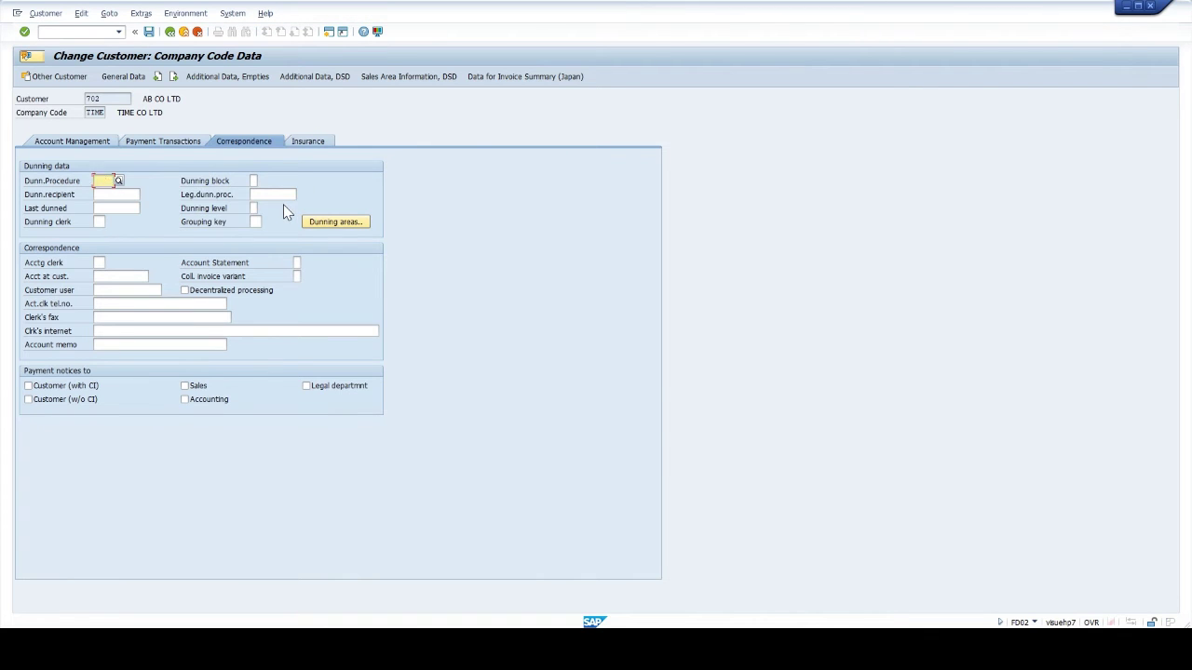
click(148, 32)
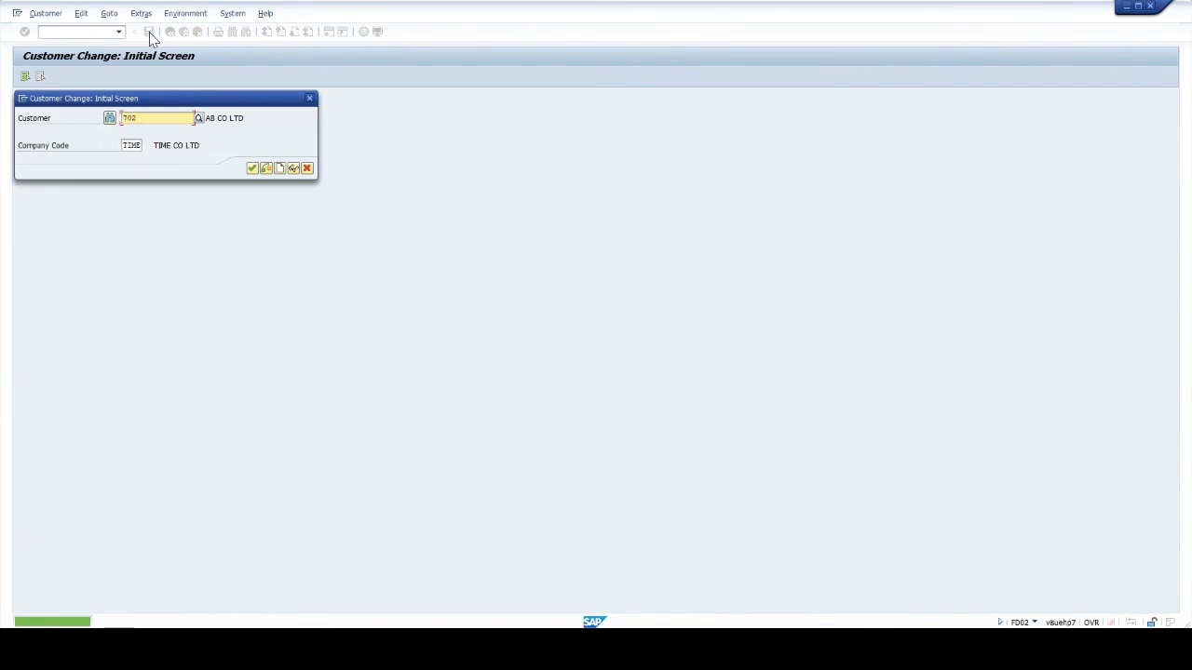
- Assign dunning procedure TIME in the correspondence data of customer ABC CO LTD, save, and leave the customer change transaction
click(195, 117)
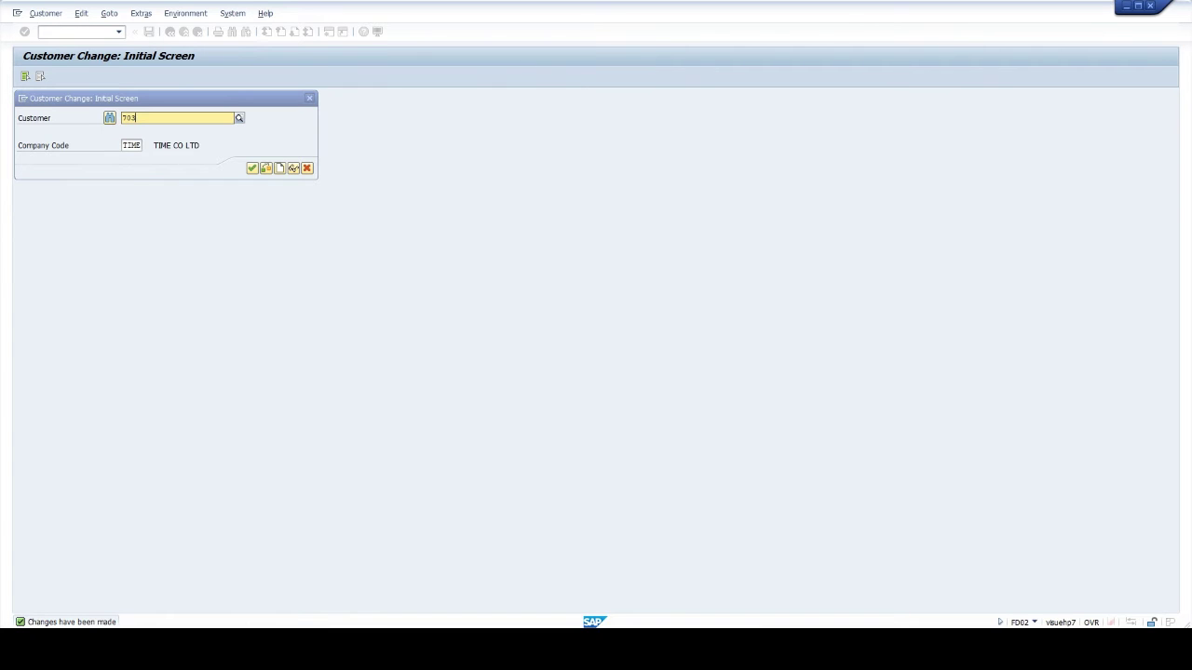
key(BackSpace)
text(3)
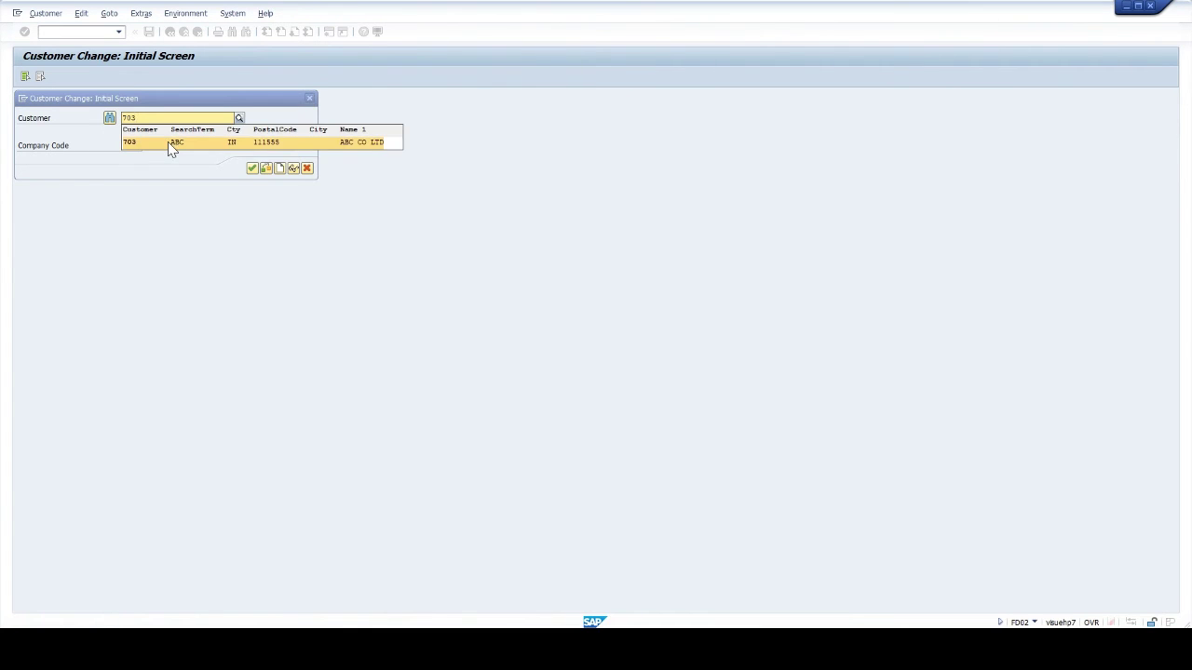
click(167, 141)
click(252, 168)
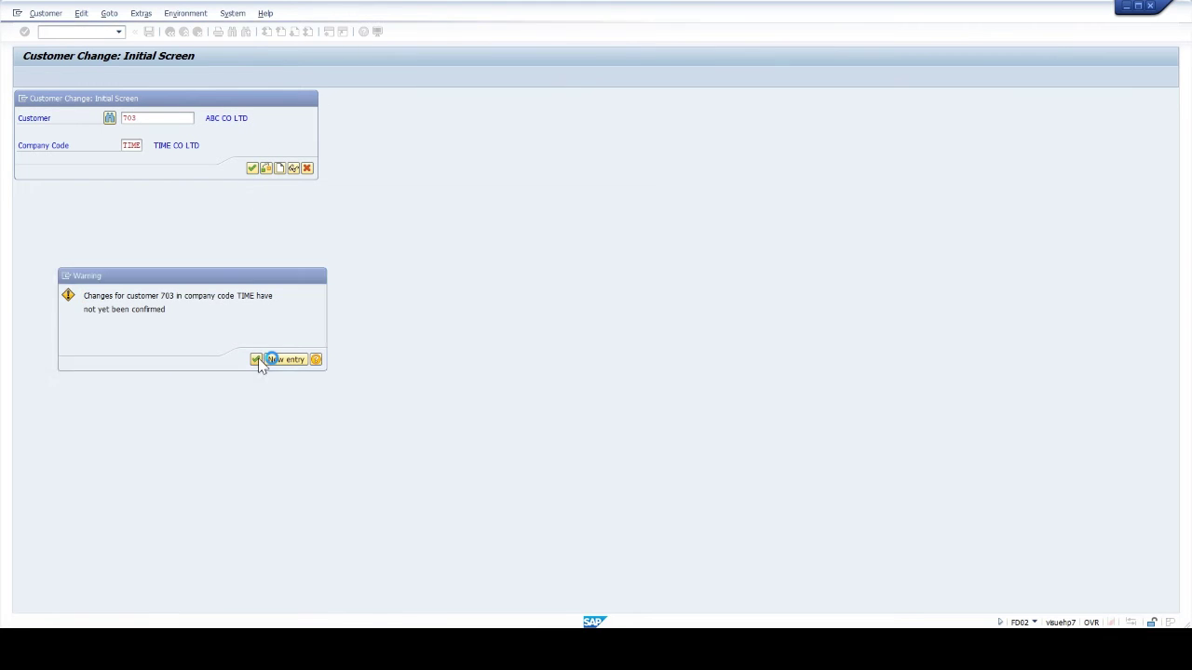
click(256, 359)
text(TIME)
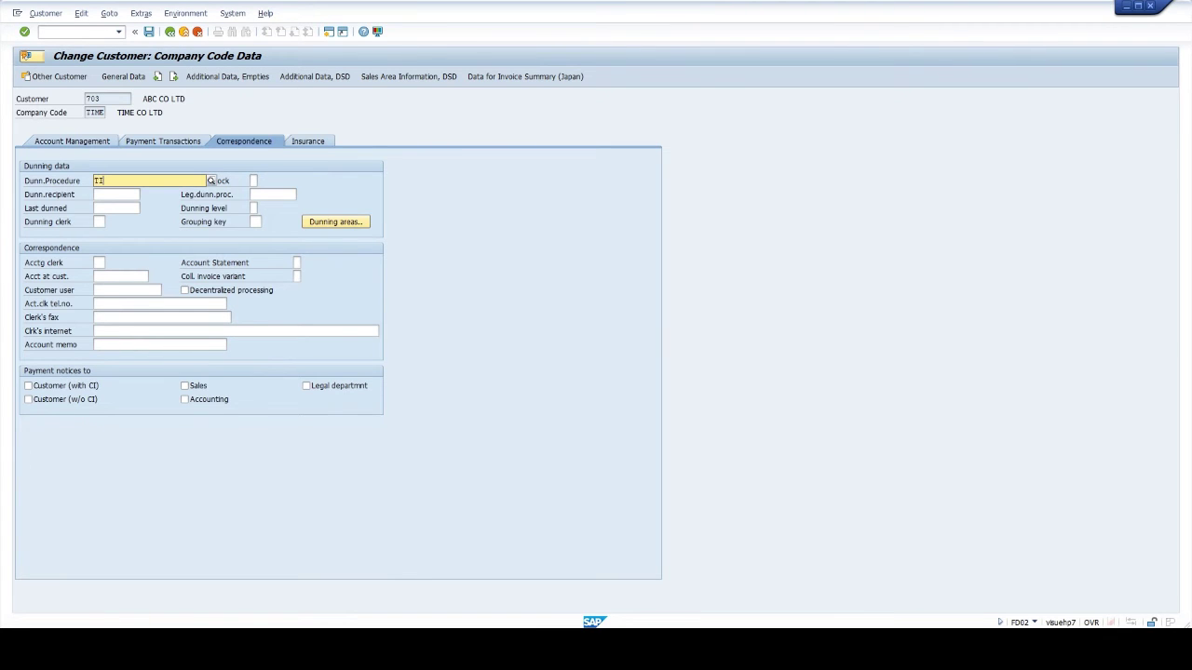
click(240, 203)
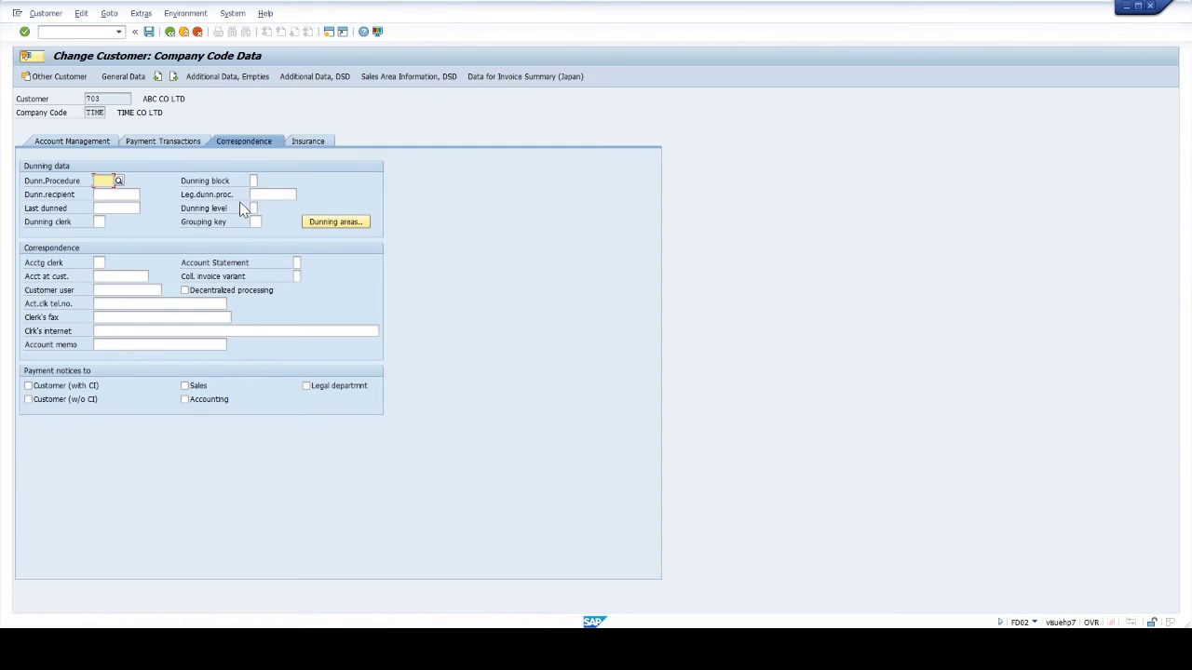
click(152, 35)
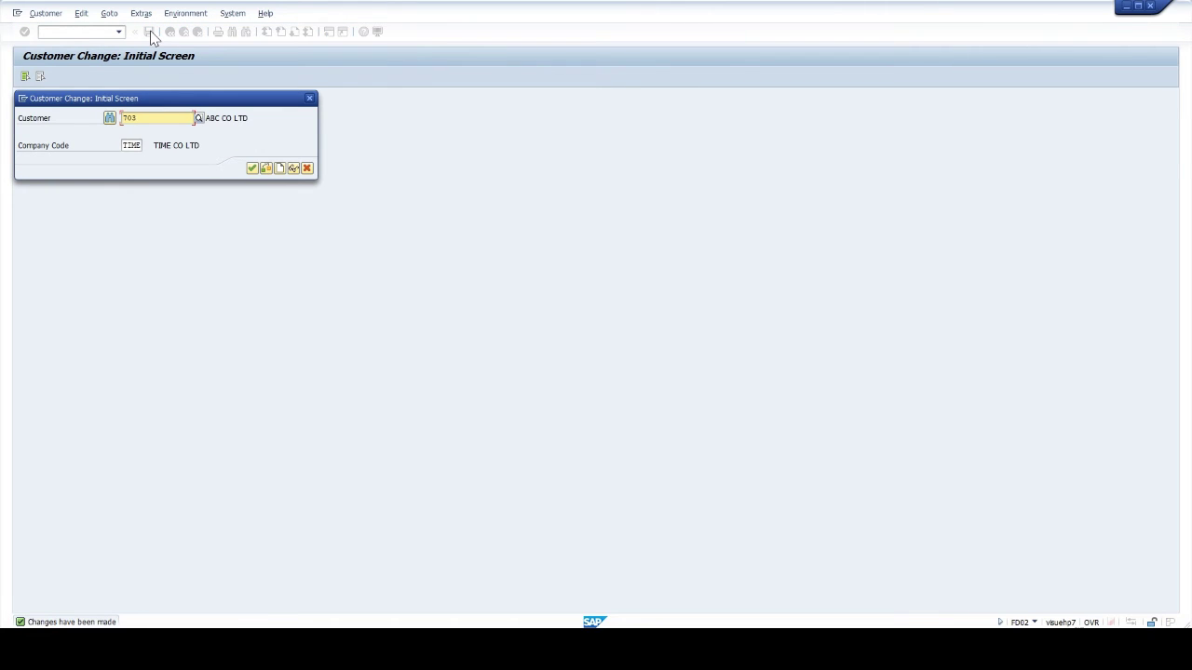
click(306, 168)
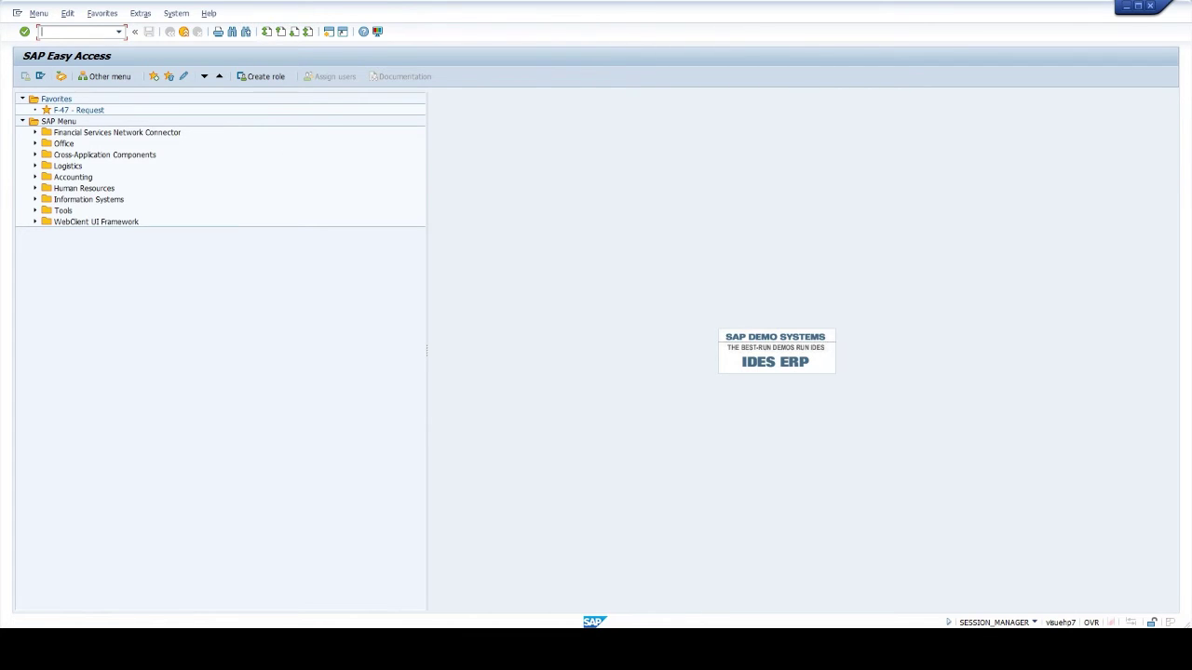
- Start a customer invoice with transaction F-22 for A CO LTD, using document and posting date 22.11.2023
text(F-22)
key(Return)
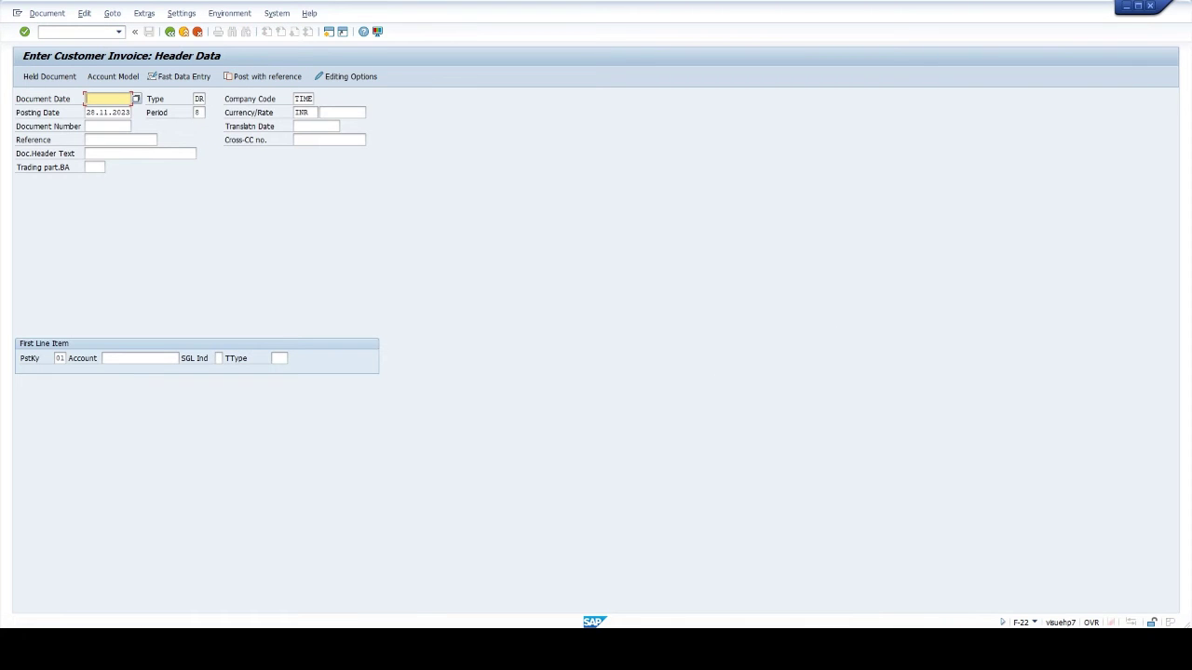
text(22)
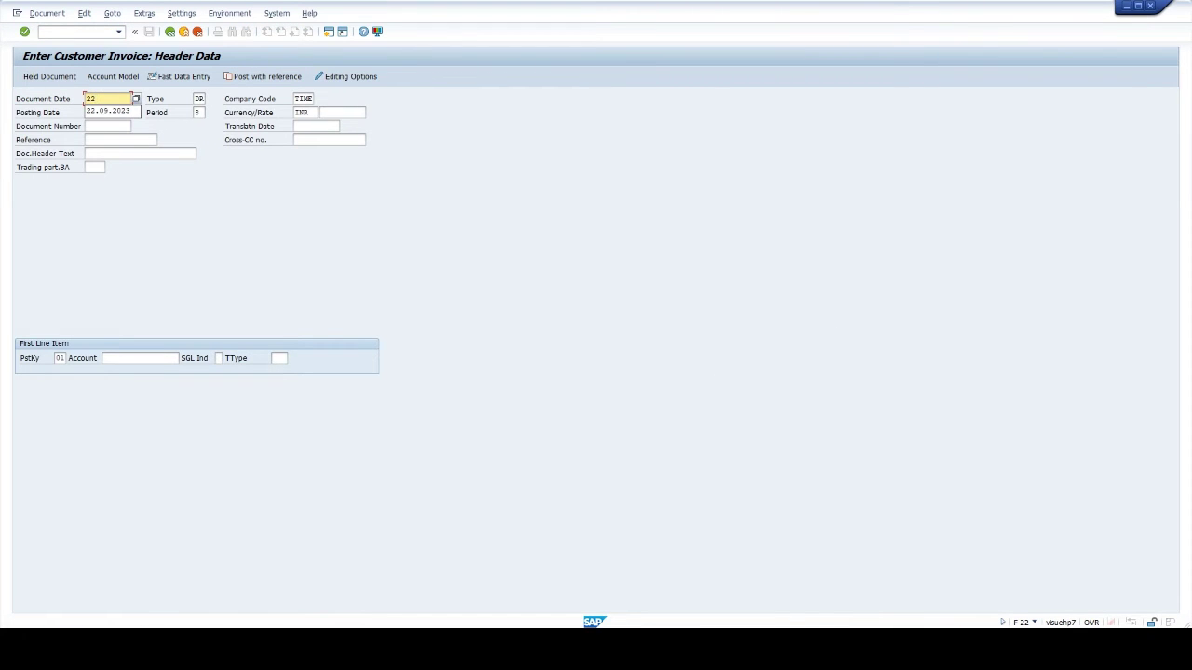
text(.11)
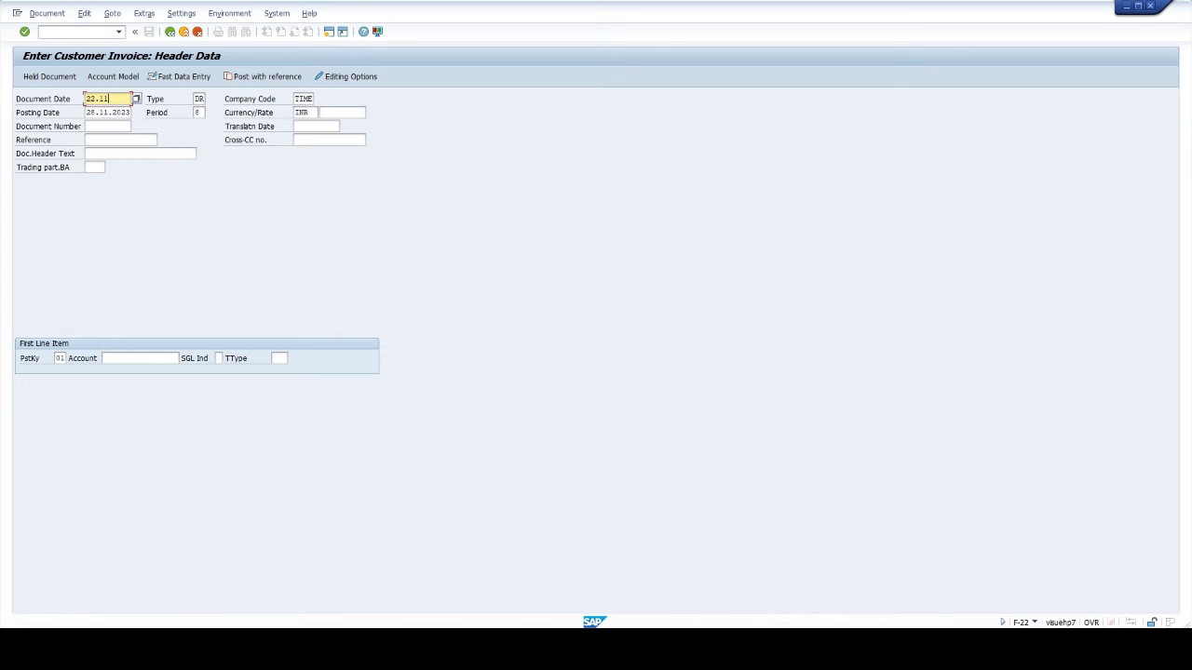
text(.2023)
drag(86, 99, 175, 119)
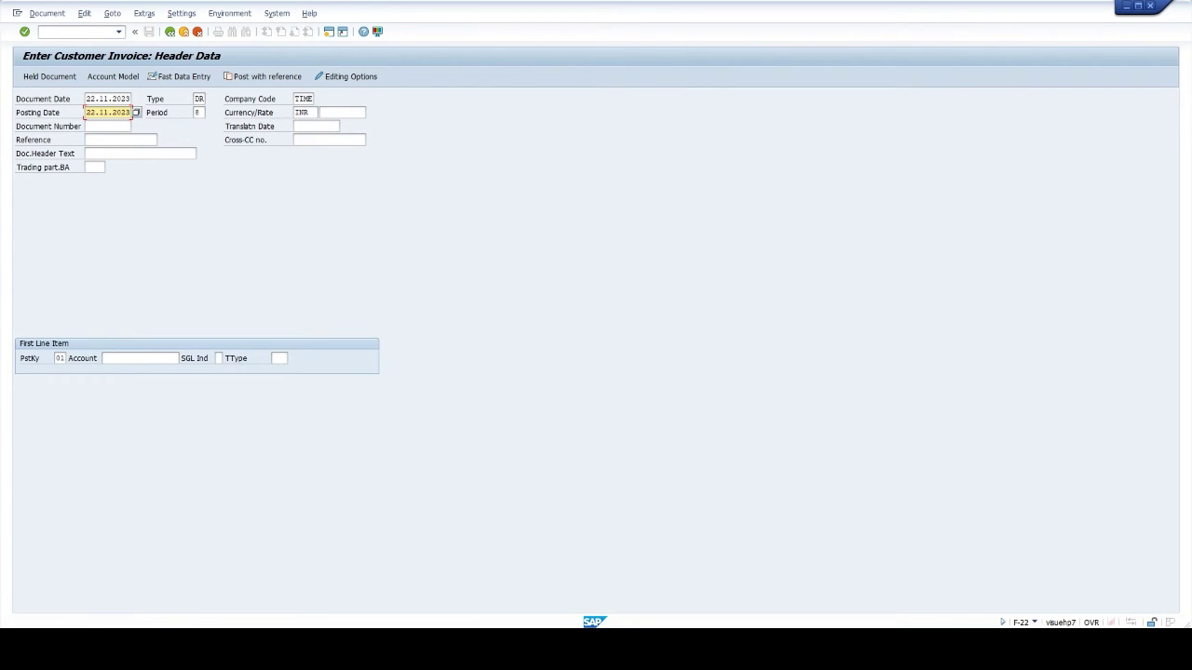
text(22.11.2023)
key(Return)
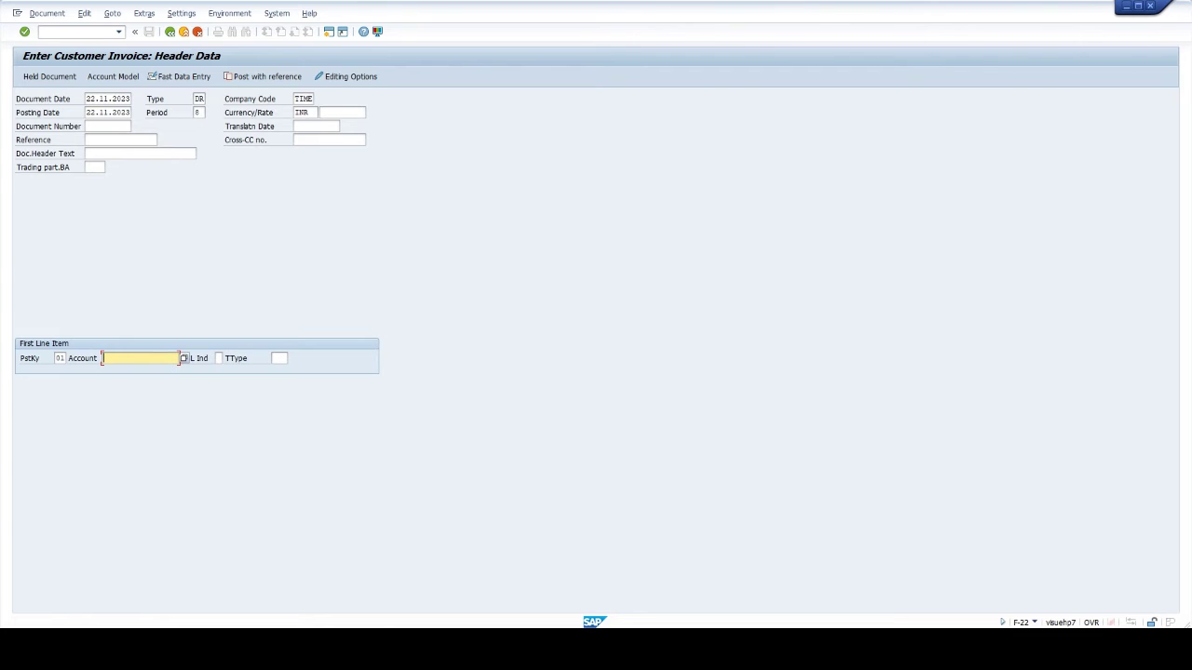
text(701)
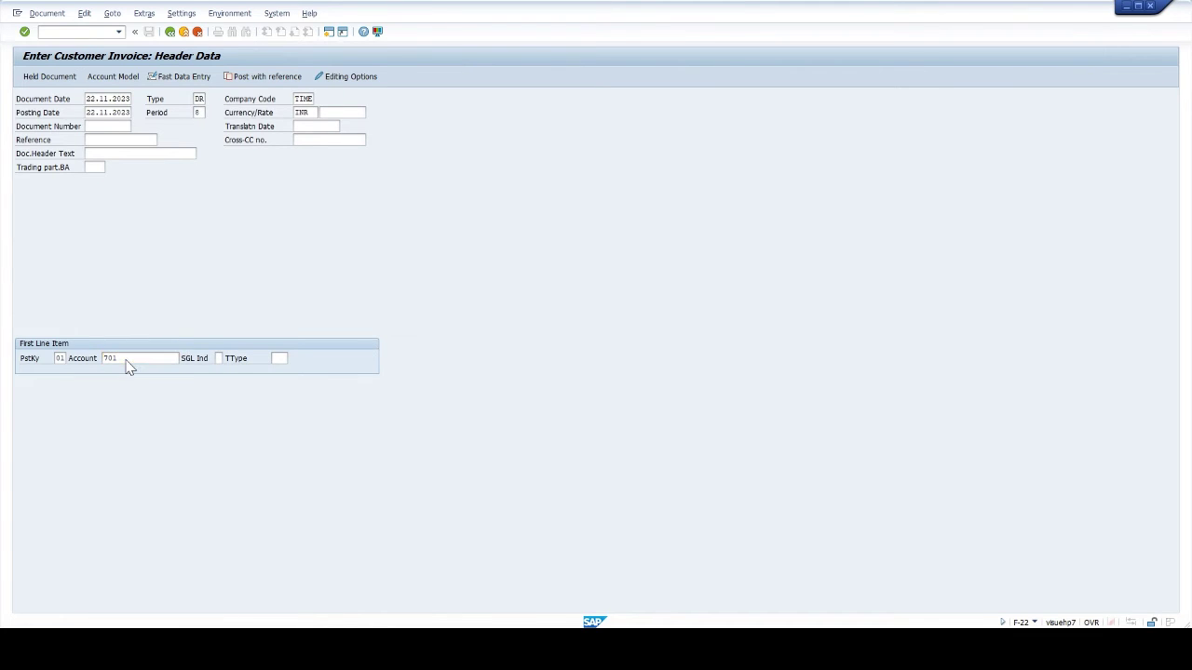
key(Return)
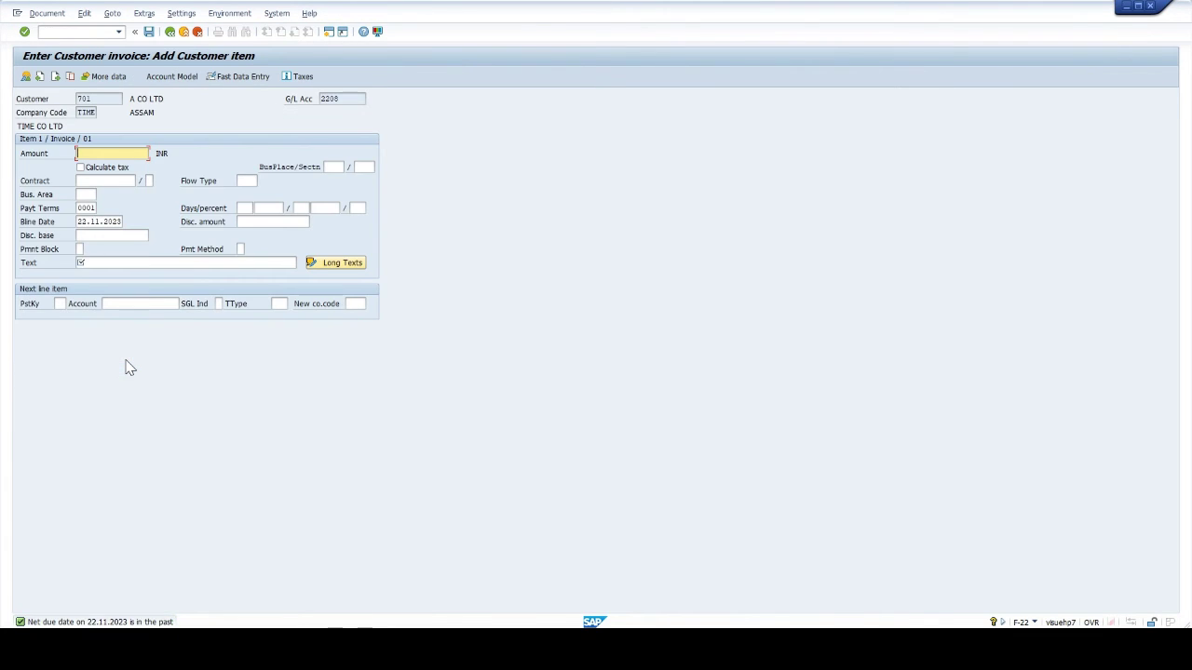
- Fill the customer item with amount 1500, business area TIME and text CUSTOMER INVOICE
text(1500)
click(131, 212)
click(85, 193)
text(TIME)
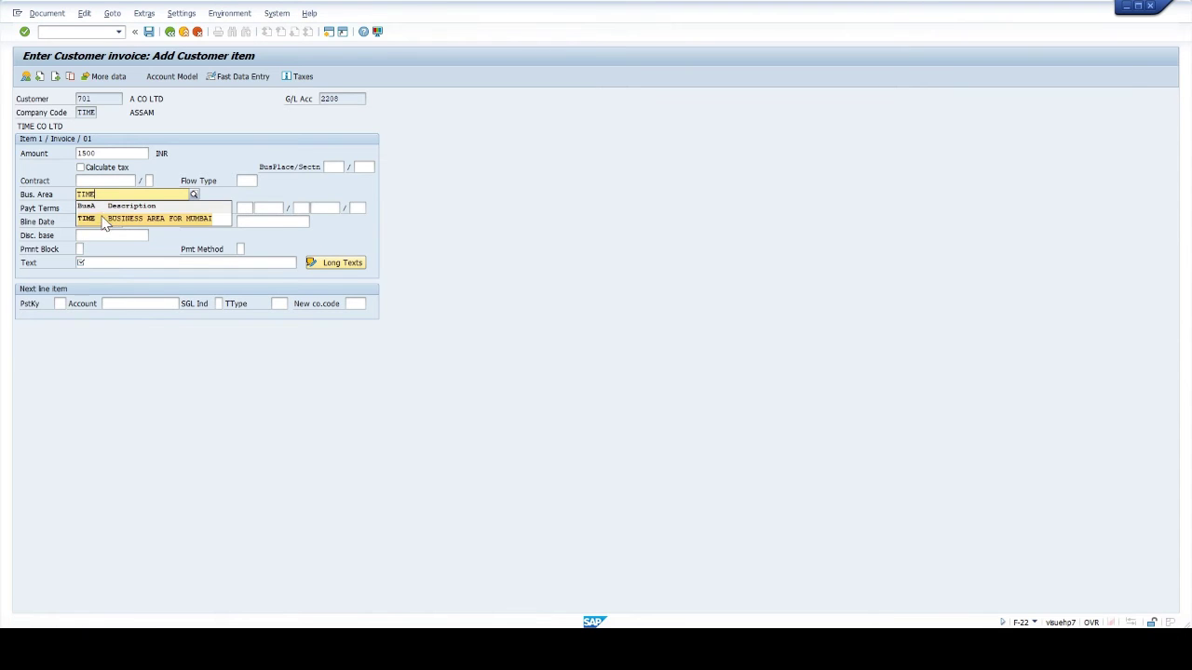
key(Return)
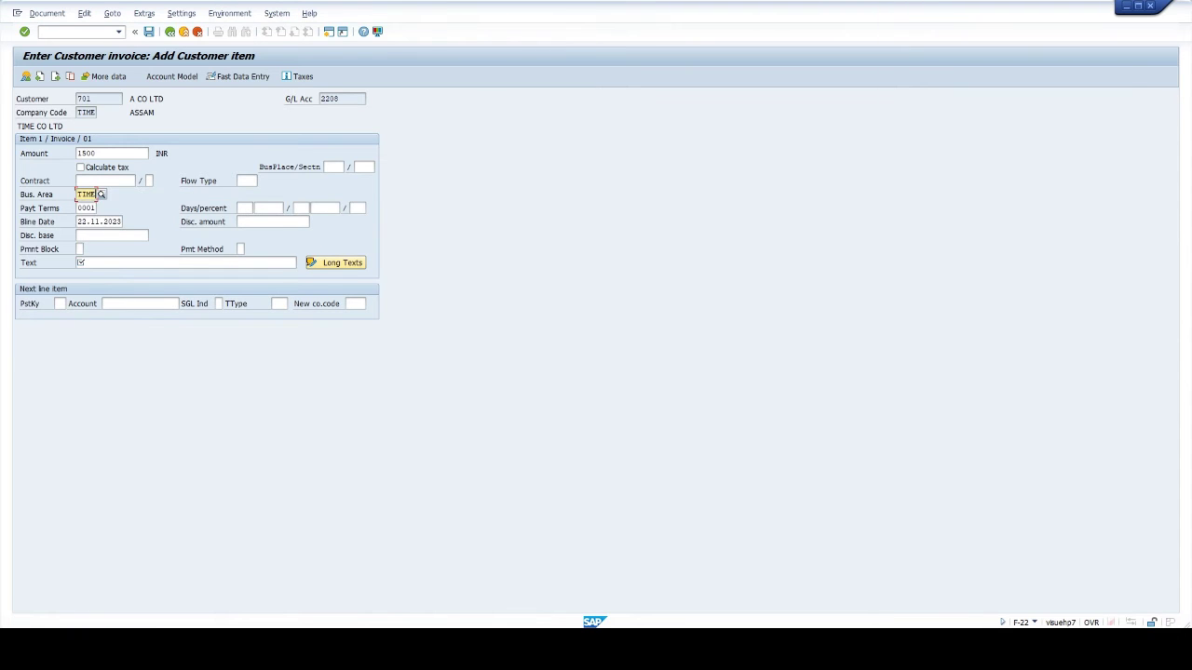
click(80, 262)
text(CUSTOMER)
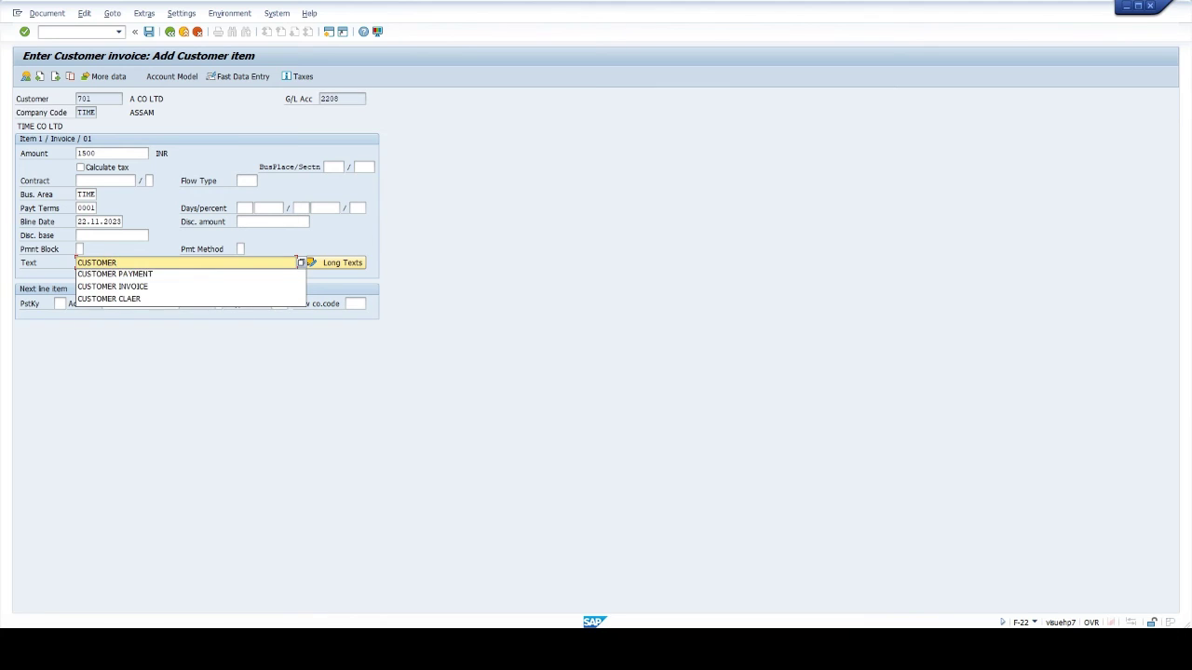
key(Down)
key(Down)
key(Return)
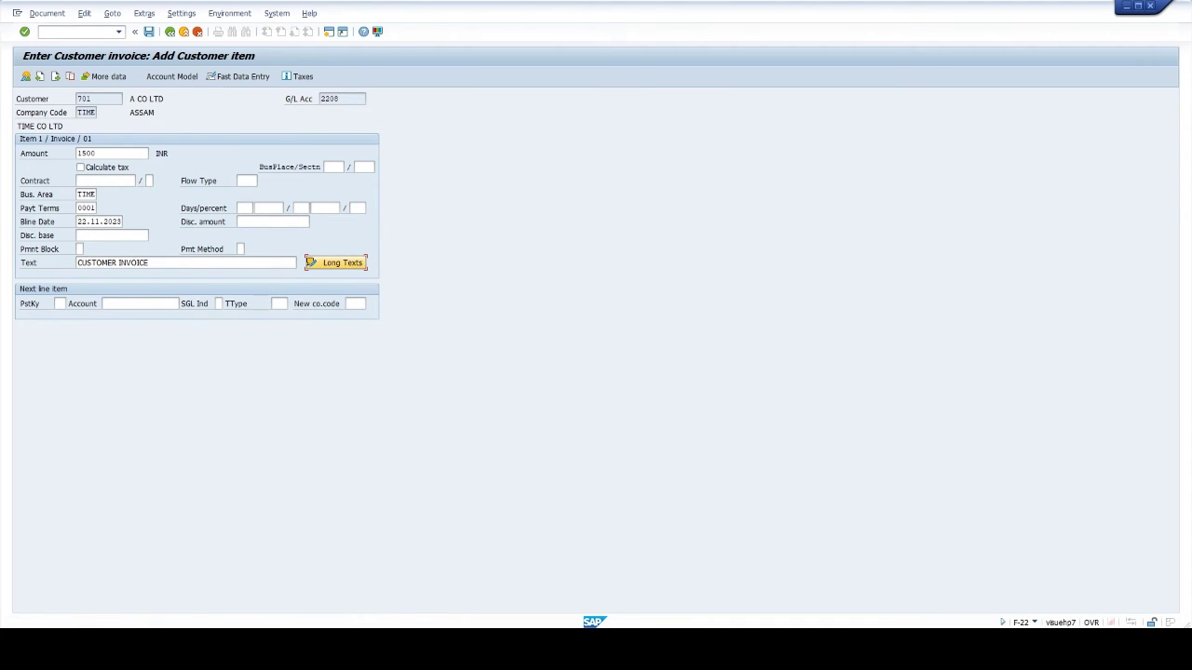
- Add a next line item with posting key 50 for the sales G/L account
click(70, 303)
text(50)
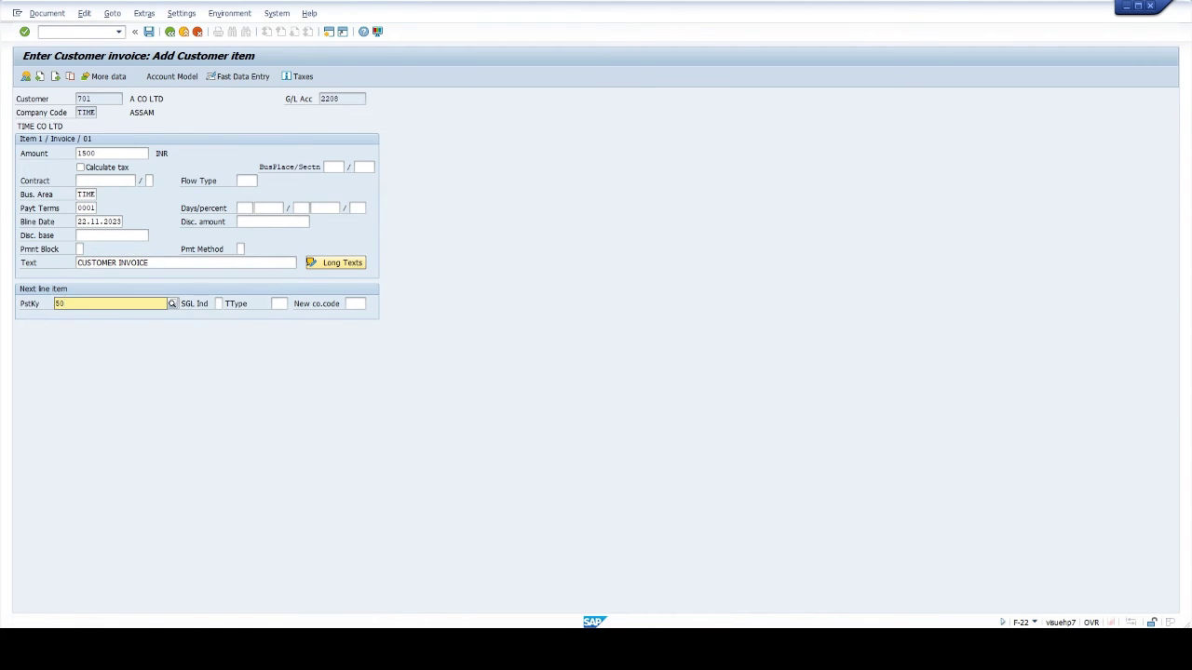
click(80, 327)
key(Return)
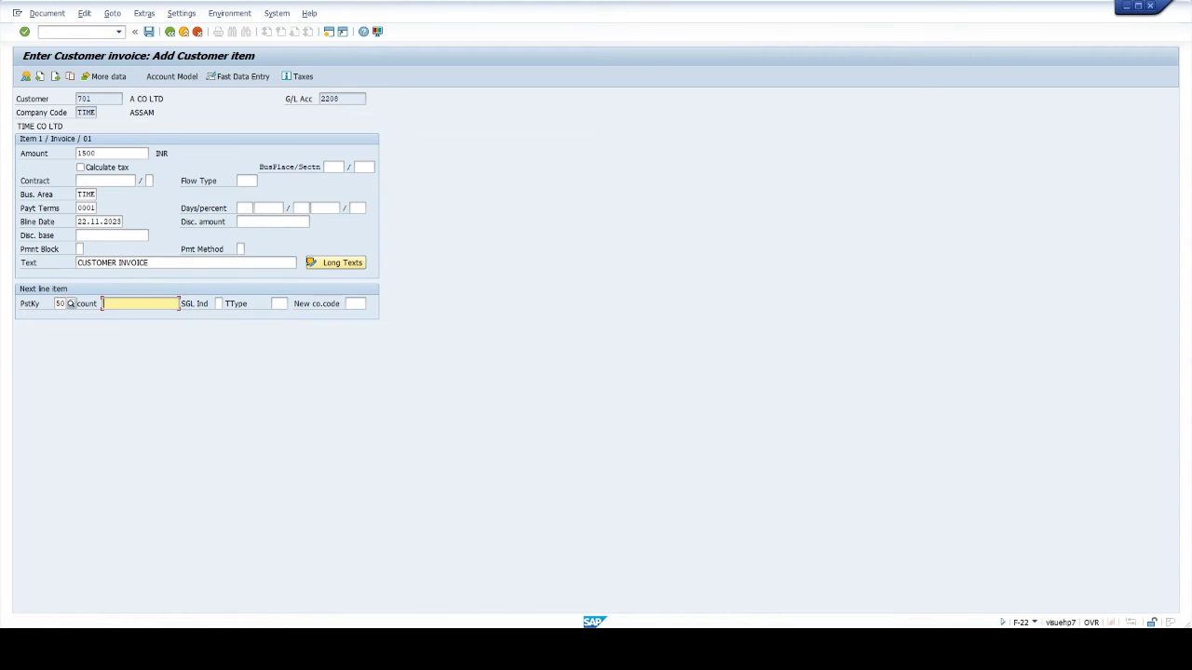
click(103, 304)
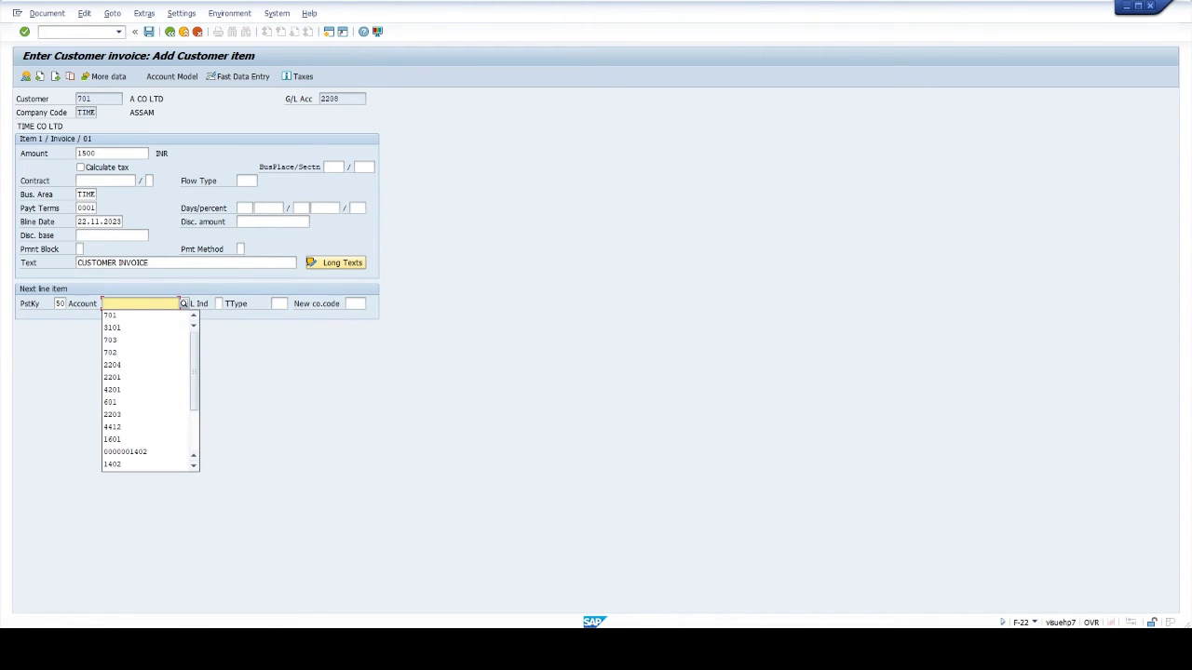
click(132, 326)
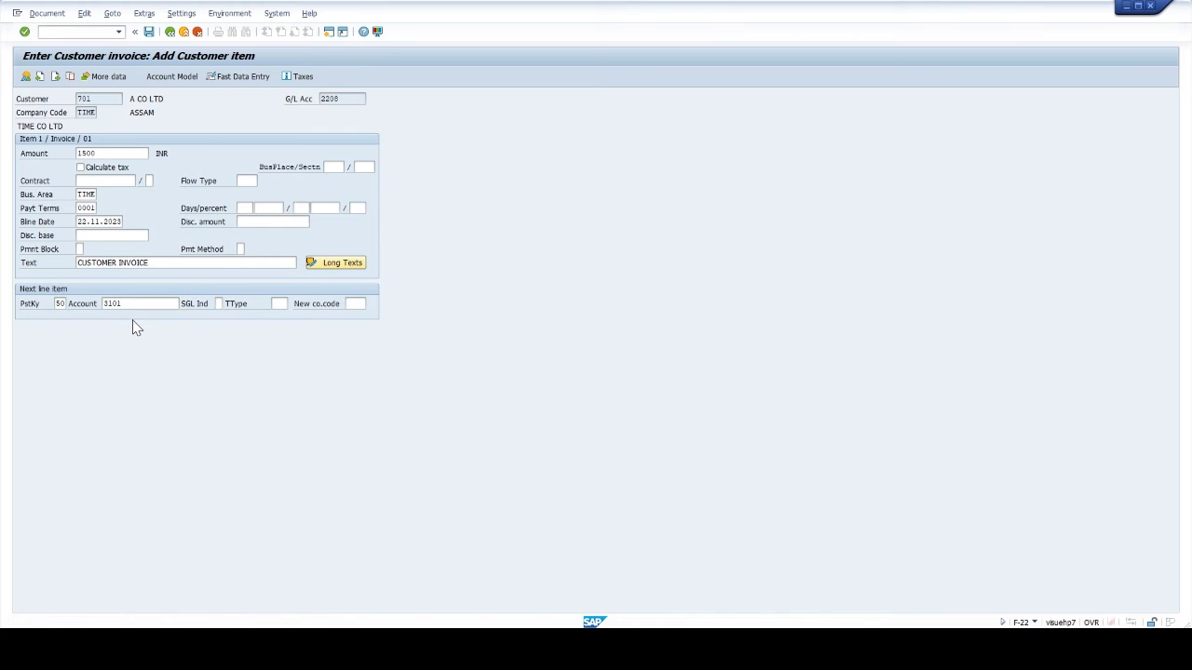
key(Return)
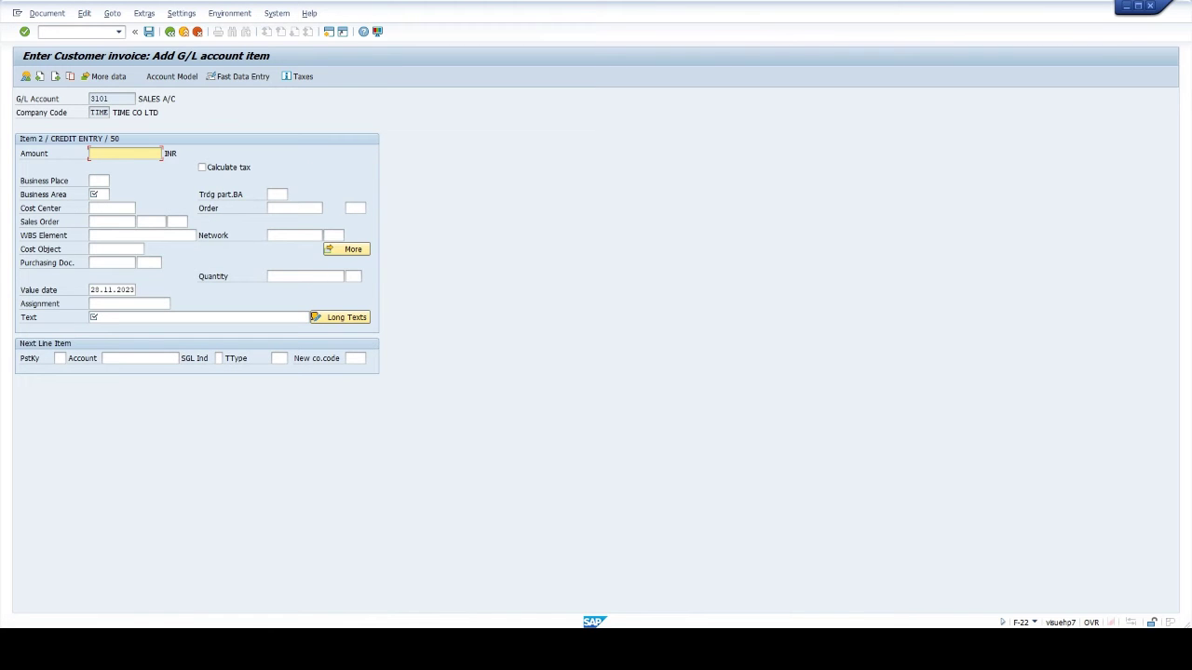
- Fill the sales credit item with amount *, business area TIME and text CUSTOMER INVOICE, and simulate the document
text(1)
click(97, 194)
text(TI)
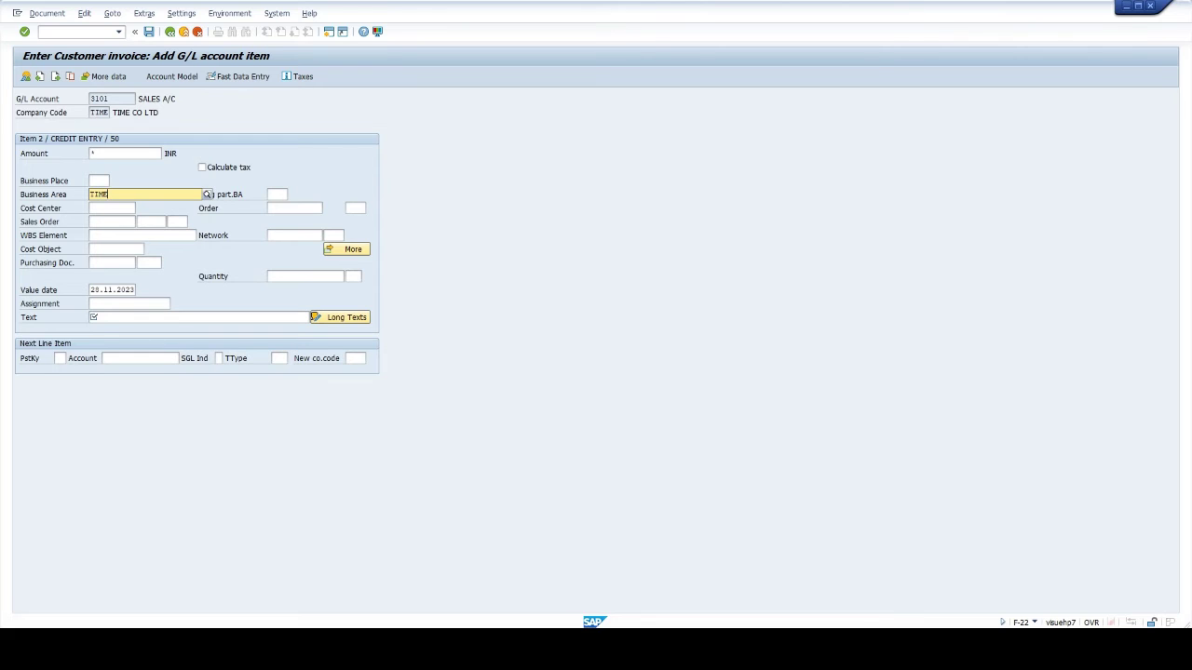
text(ME)
key(Down)
key(Return)
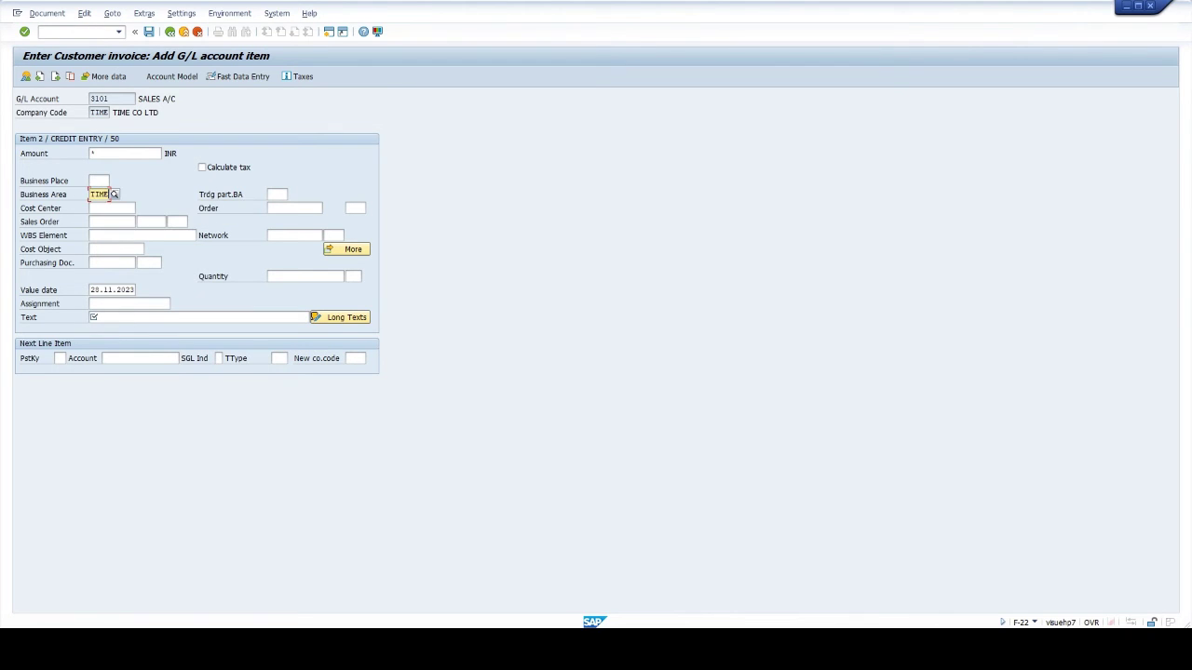
click(90, 317)
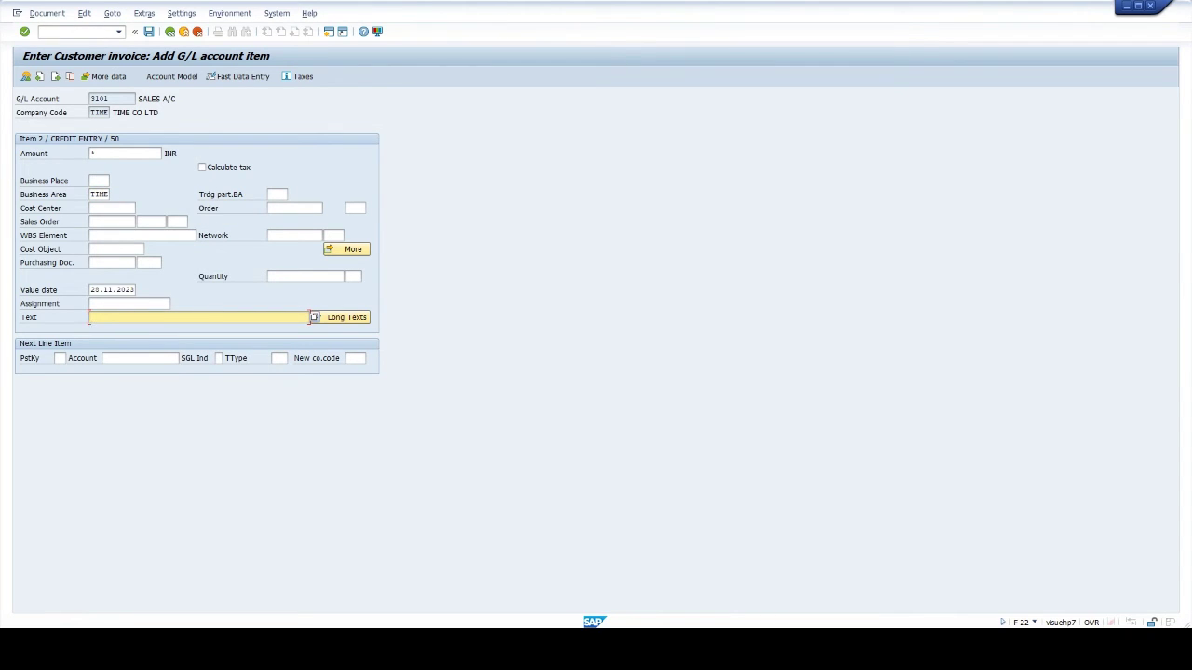
text(CUSTOMER INVOICE)
key(Return)
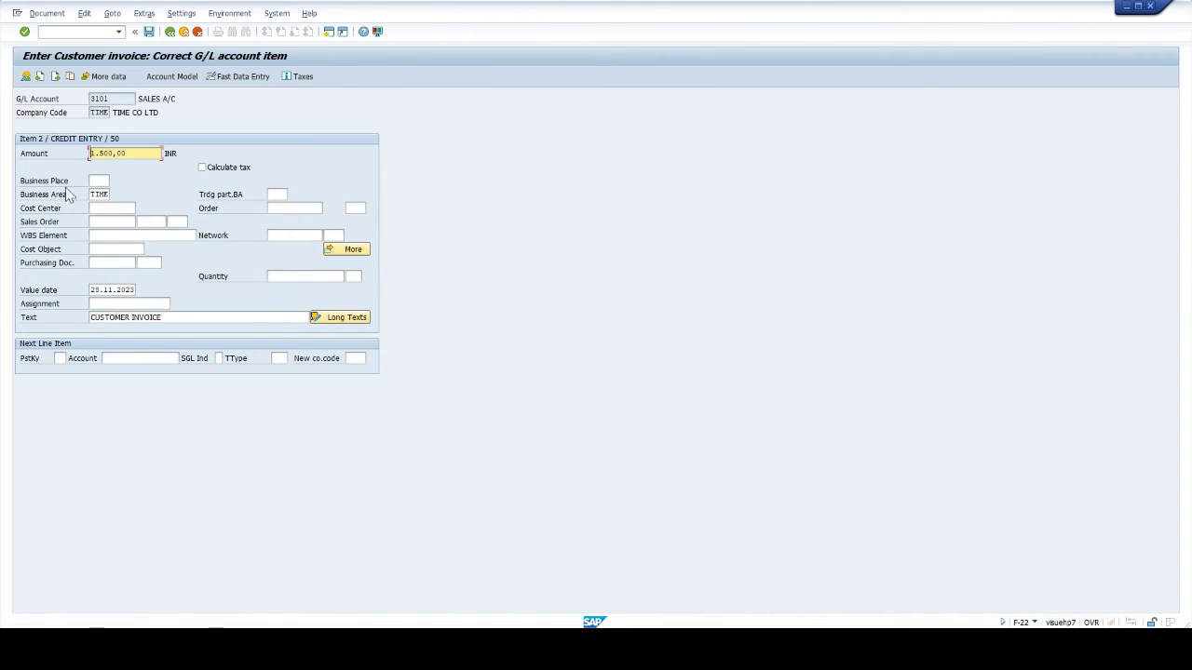
click(47, 13)
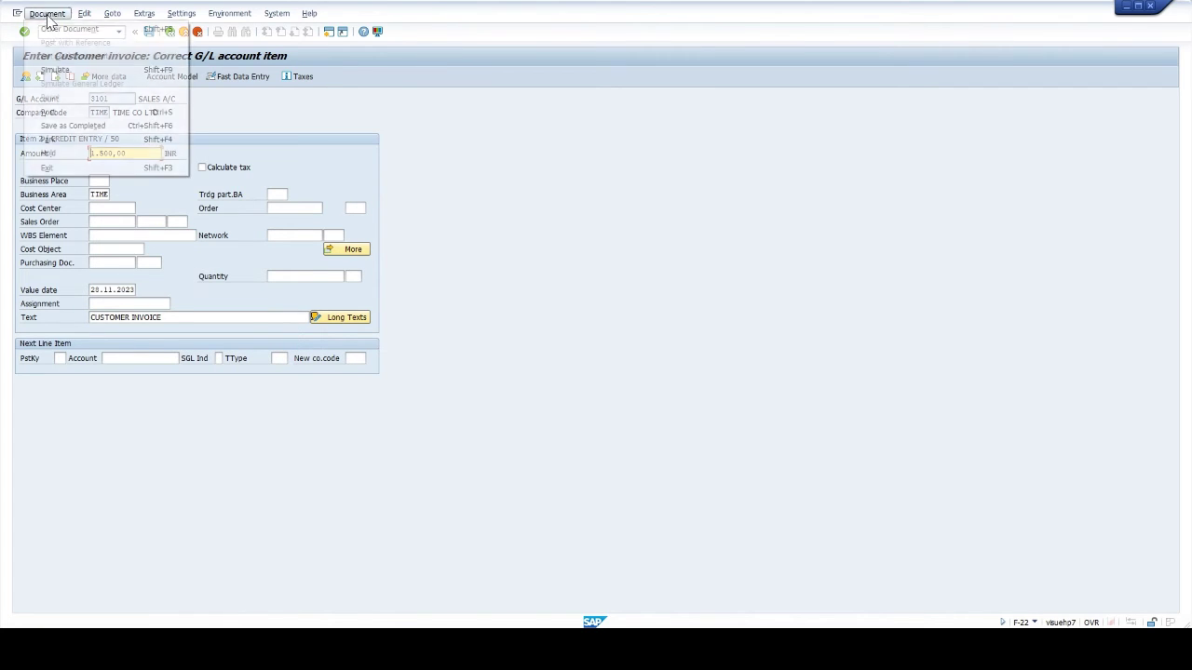
click(55, 71)
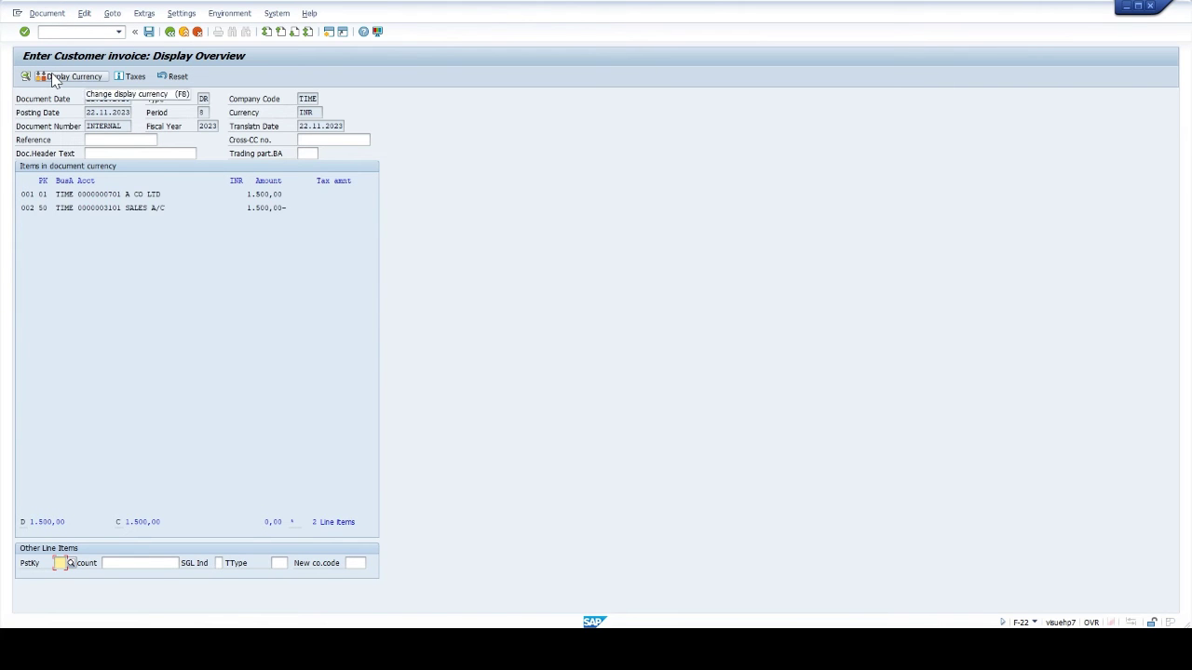
- Post the invoice and start a new document with reference to it, selecting Do not propose amounts and Display line items
click(149, 31)
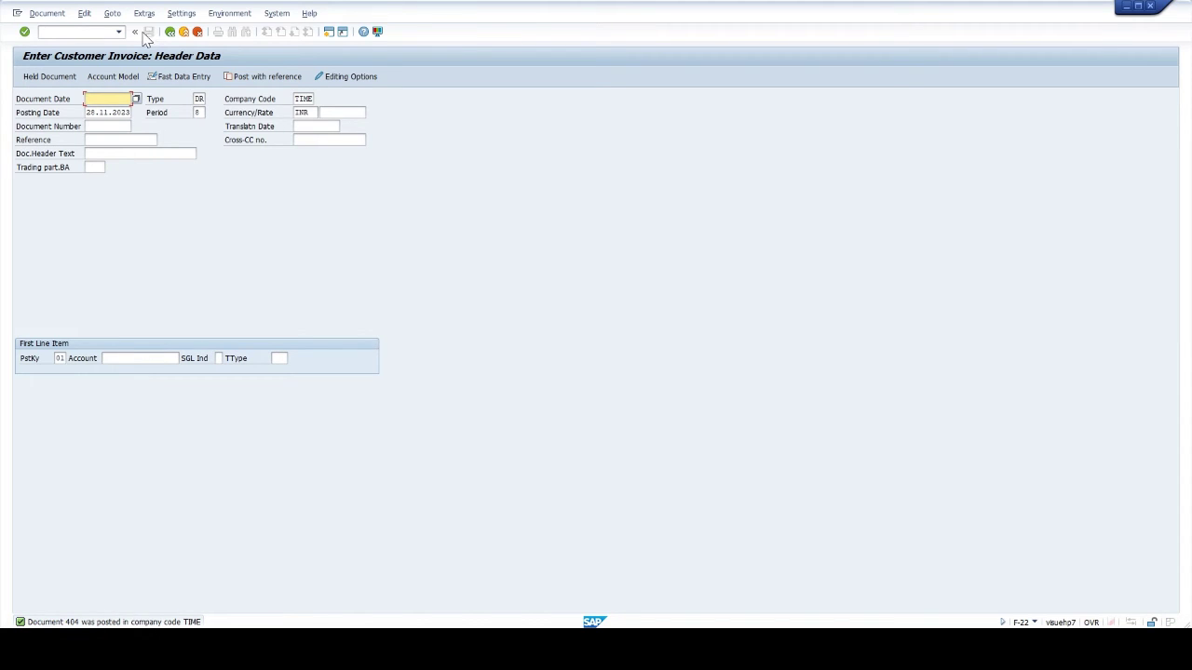
click(46, 13)
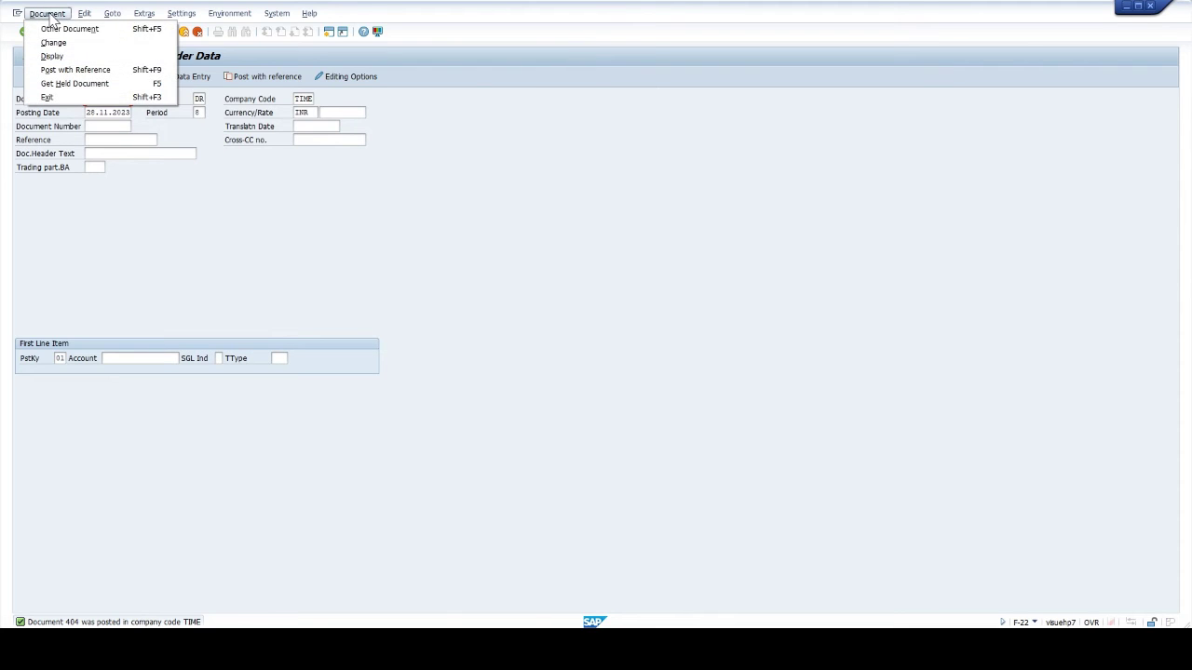
click(56, 67)
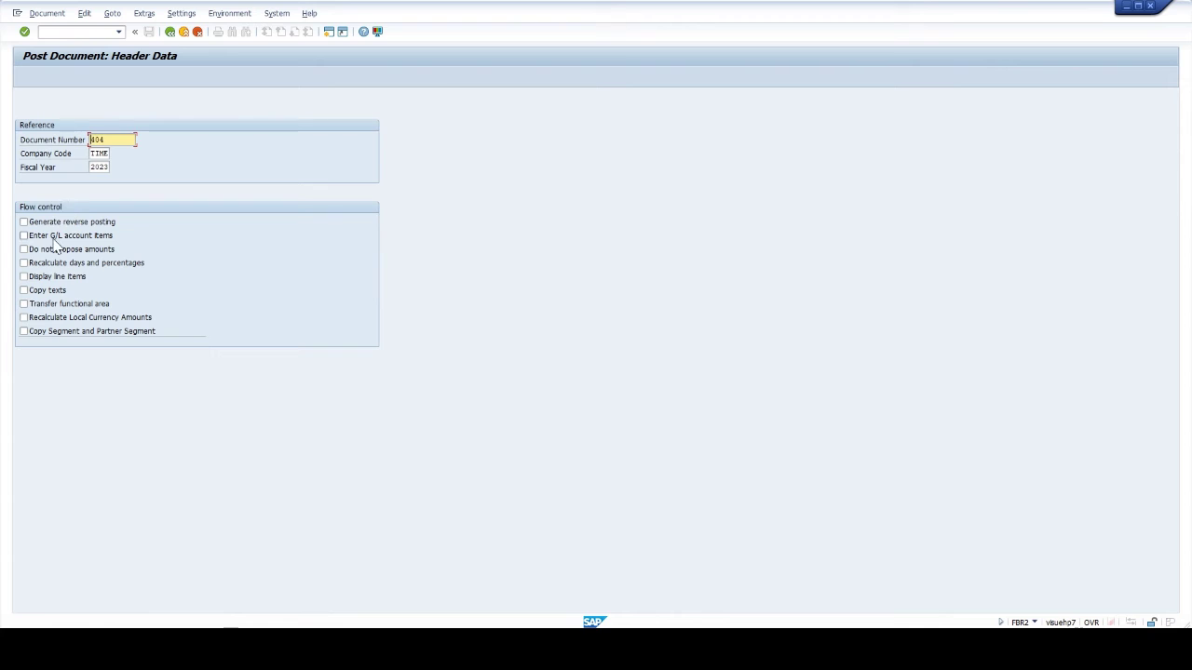
click(54, 248)
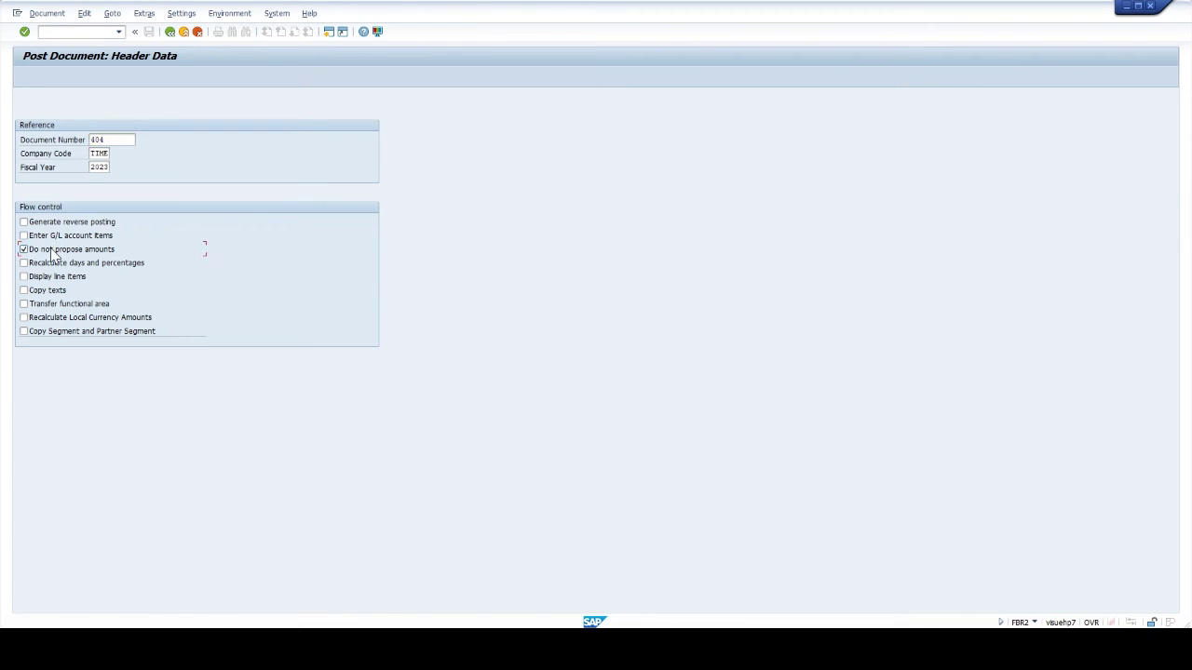
click(39, 279)
key(Return)
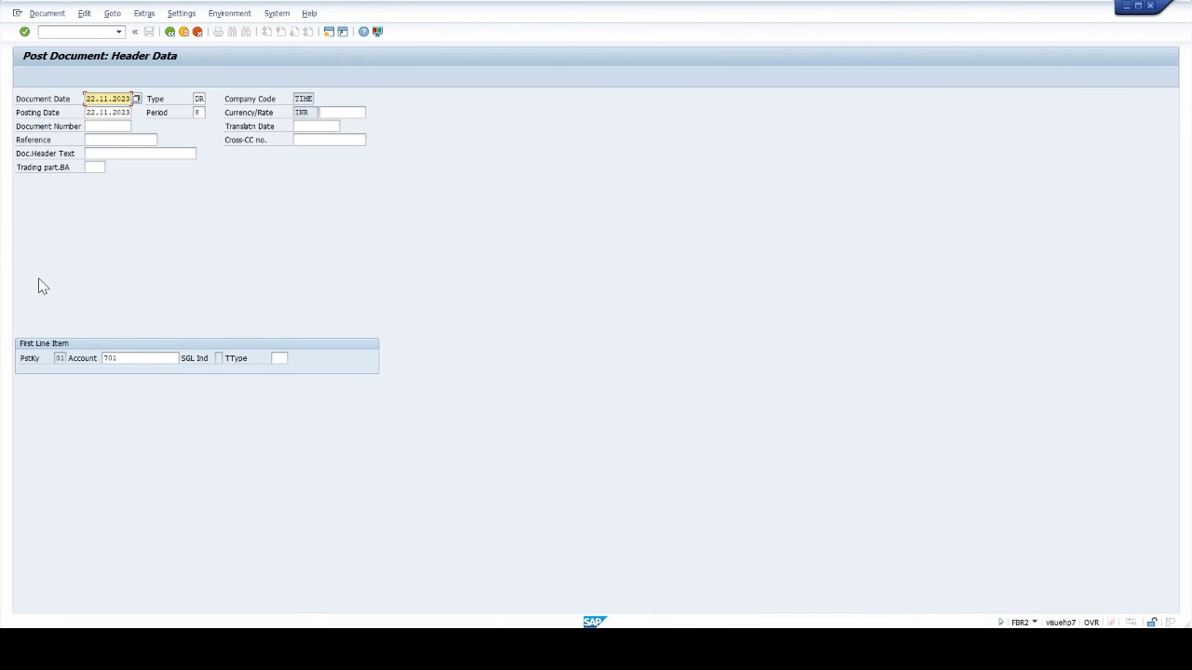
- Change the referenced invoice's customer to AB CO LTD and enter amount 5000 in the customer item
click(118, 358)
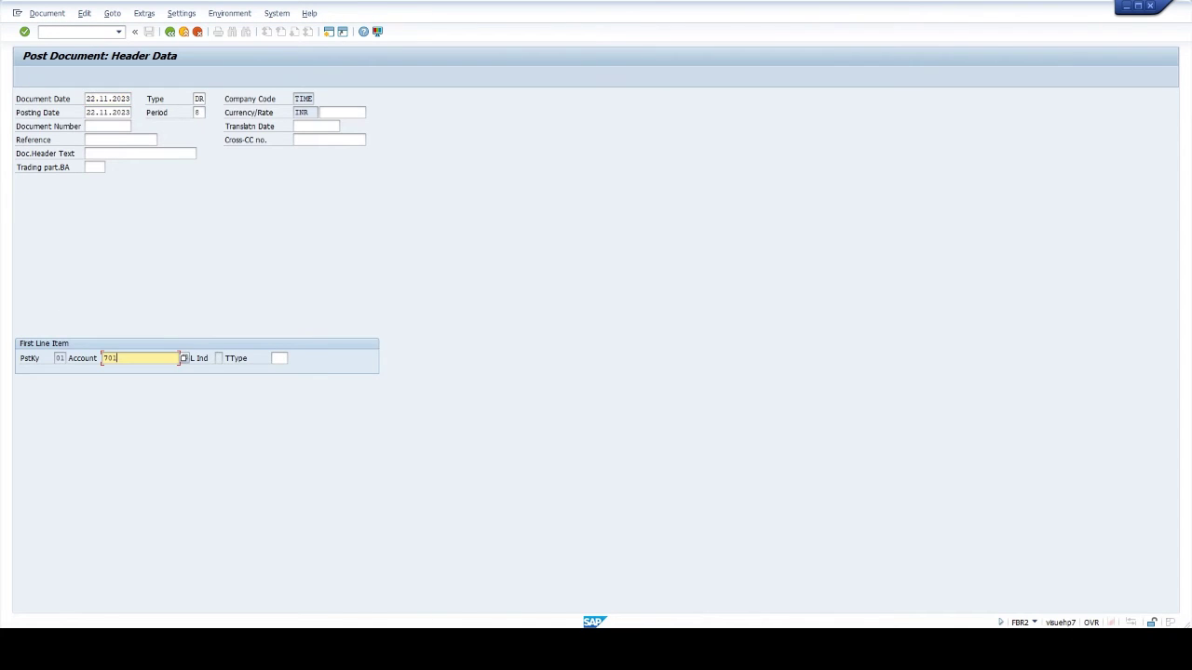
key(BackSpace)
text(2)
key(Return)
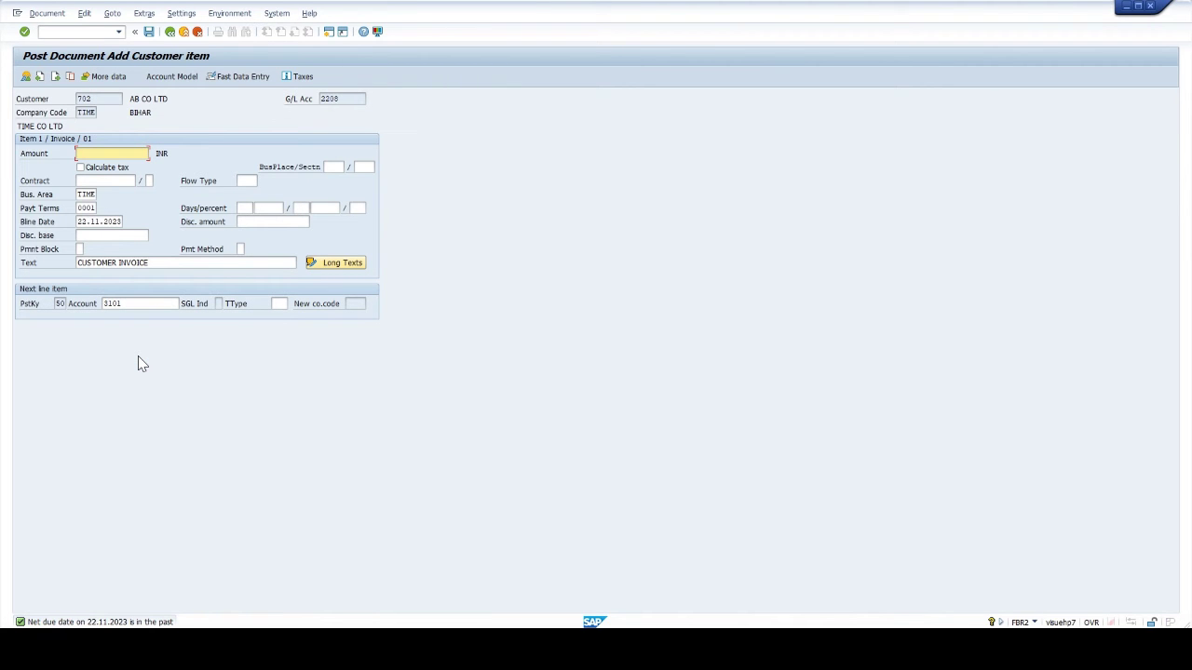
text(5000)
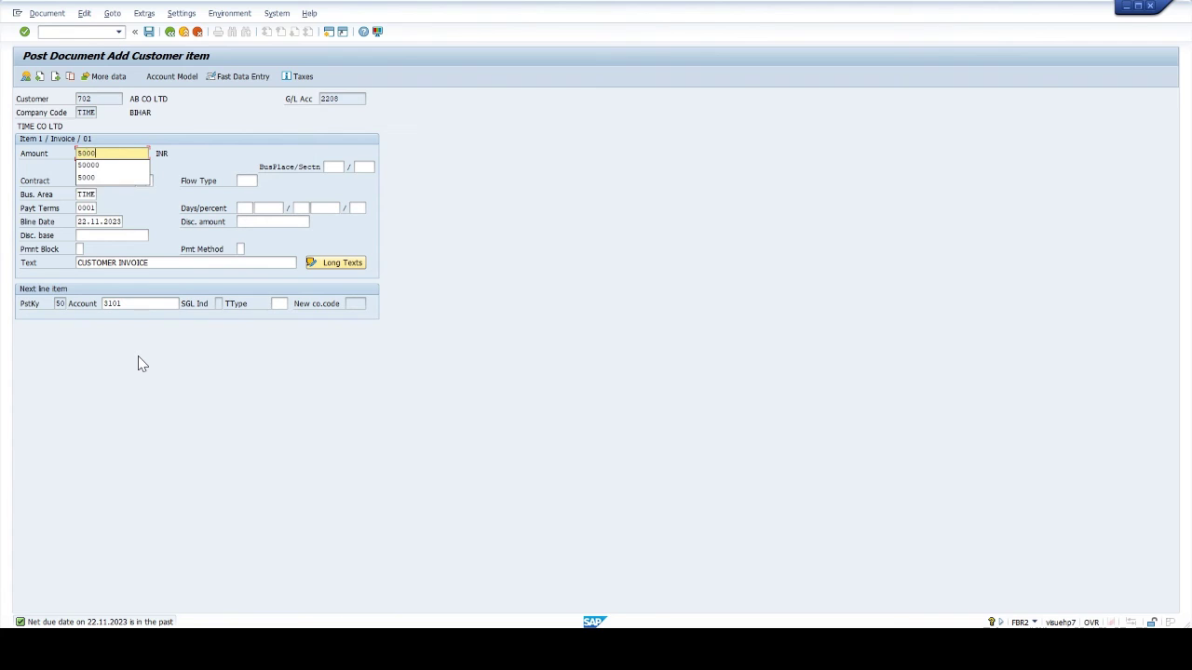
click(177, 214)
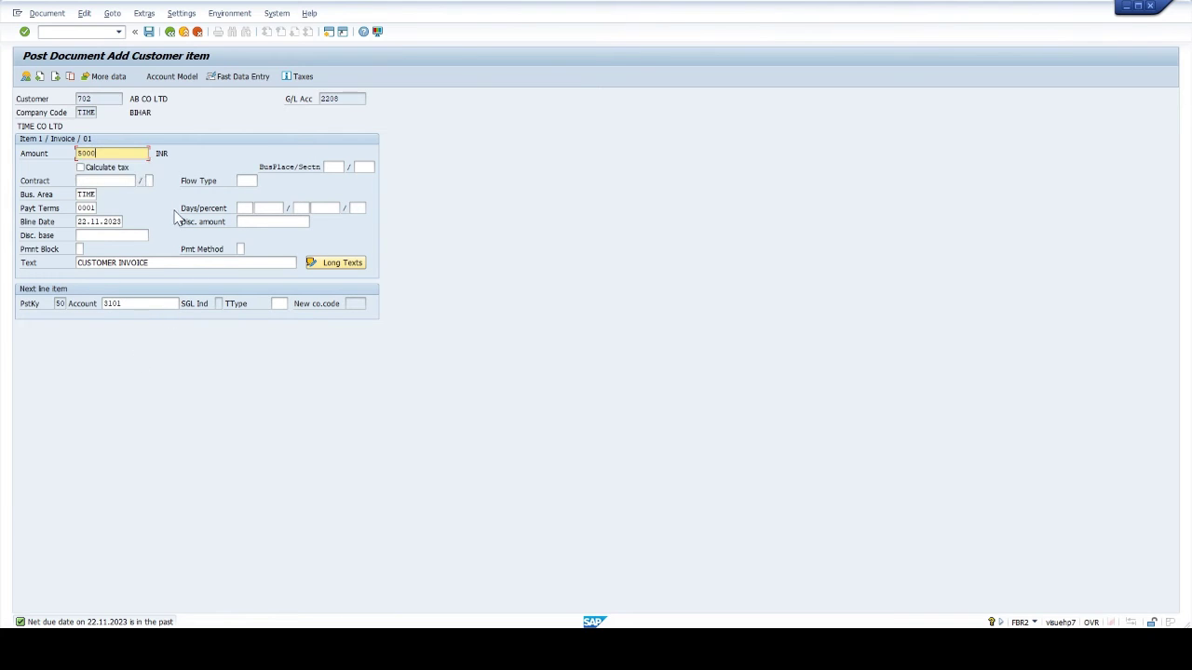
click(122, 303)
key(Return)
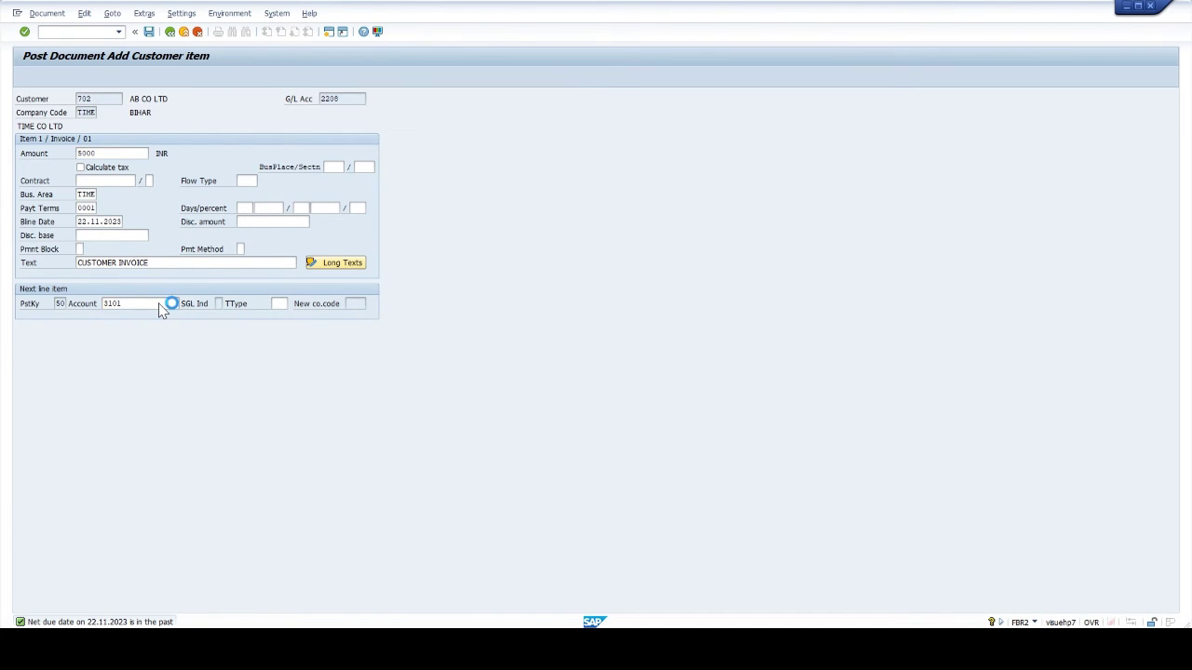
- Fill the sales credit item with amount * and value date 22.11.2023, and post the AB CO LTD invoice
text(5)
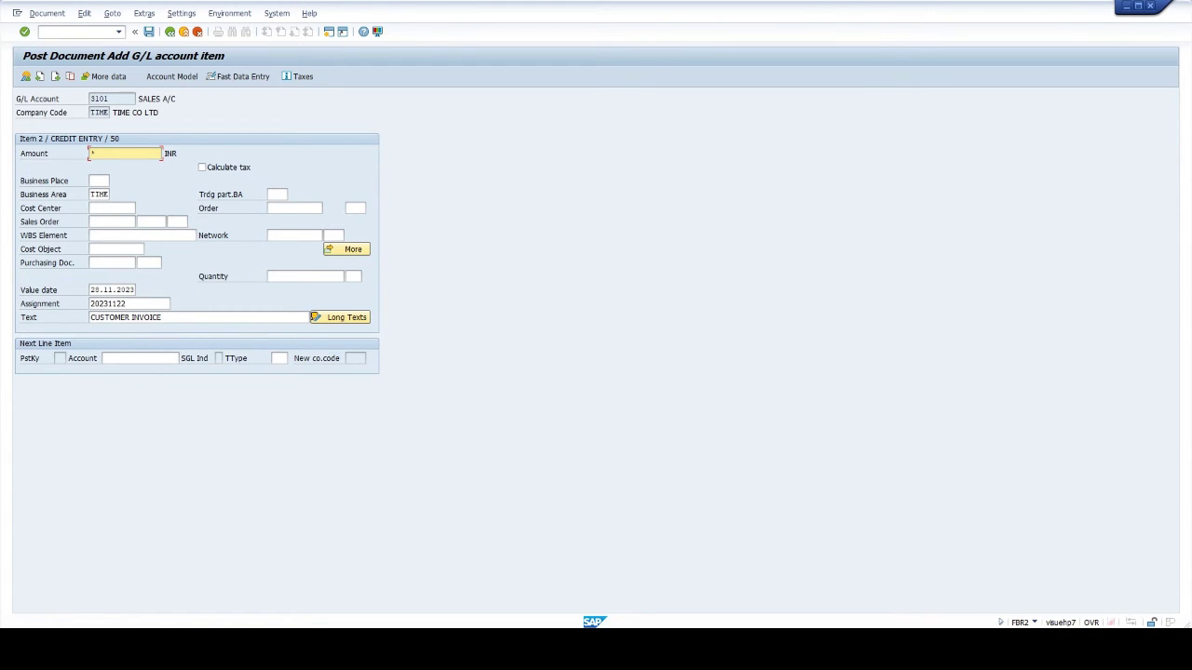
click(93, 290)
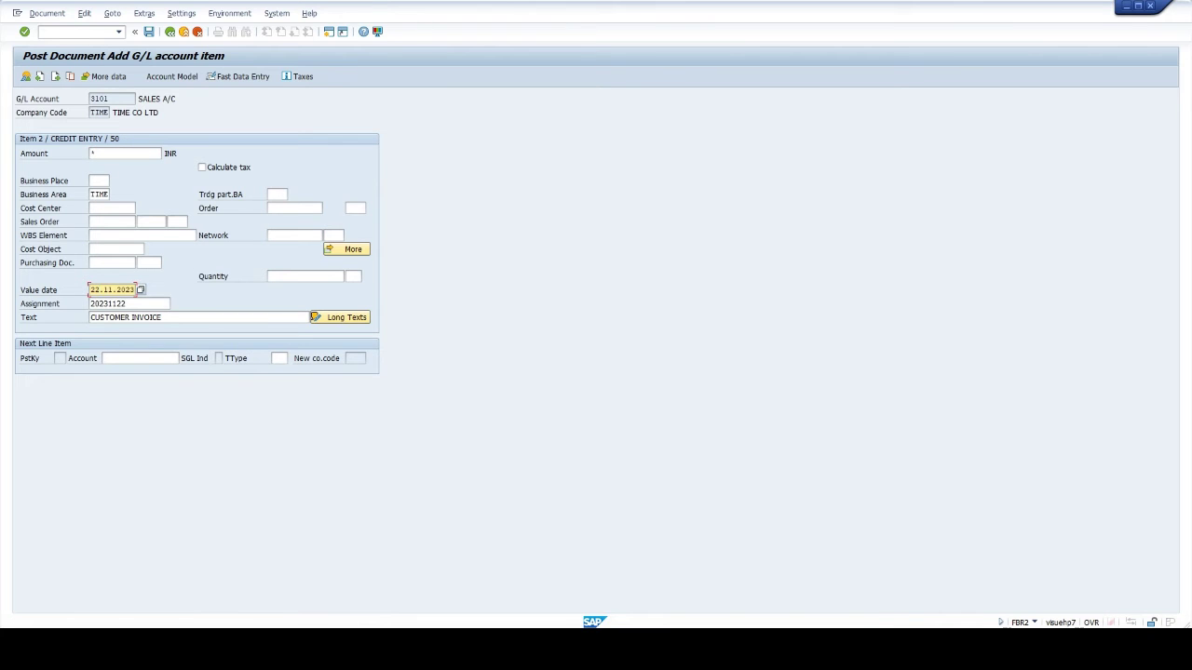
click(150, 33)
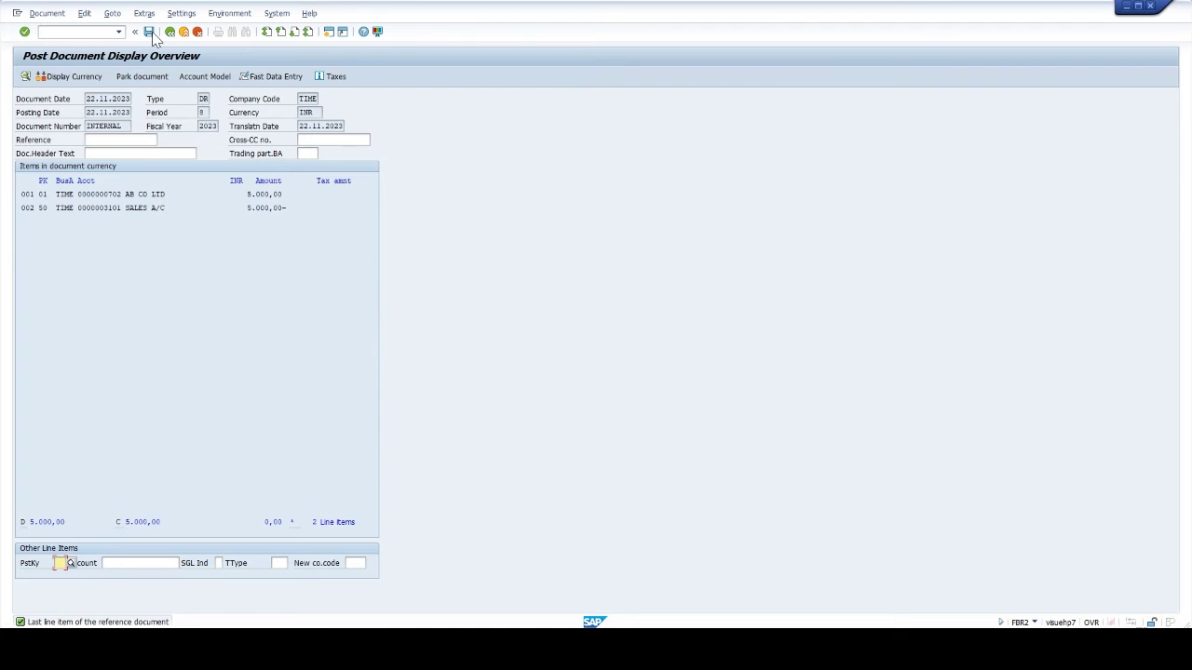
click(150, 32)
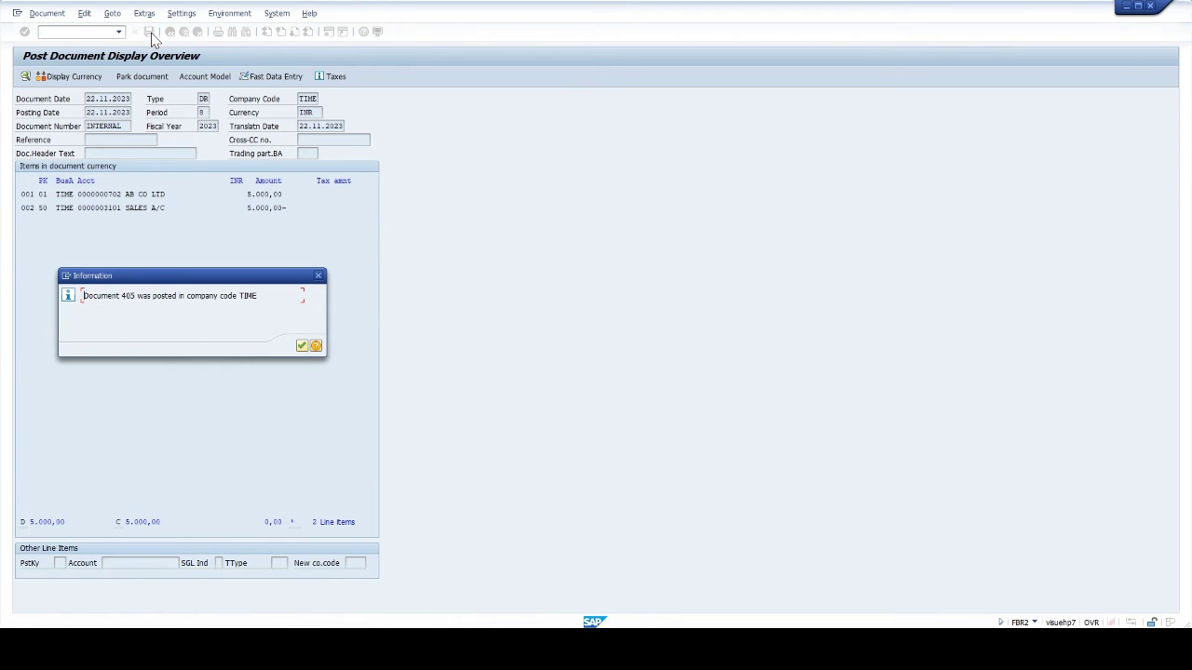
click(302, 344)
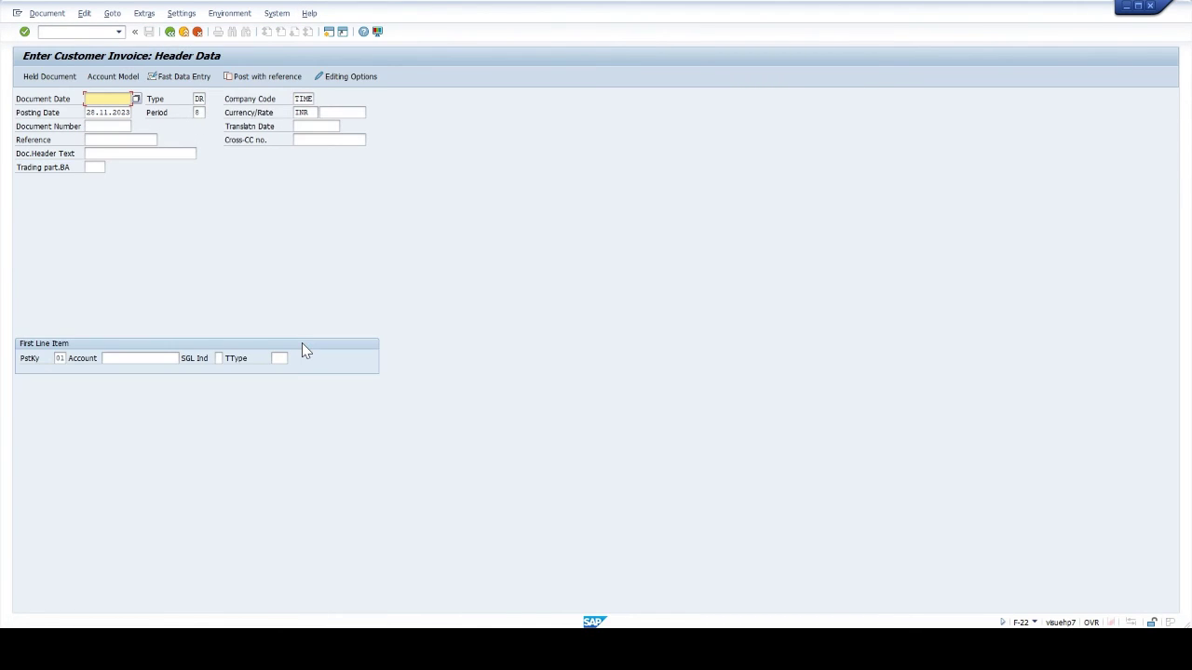
- Start another document with reference to the AB CO LTD invoice, selecting Do not propose amounts and Display line items
click(47, 13)
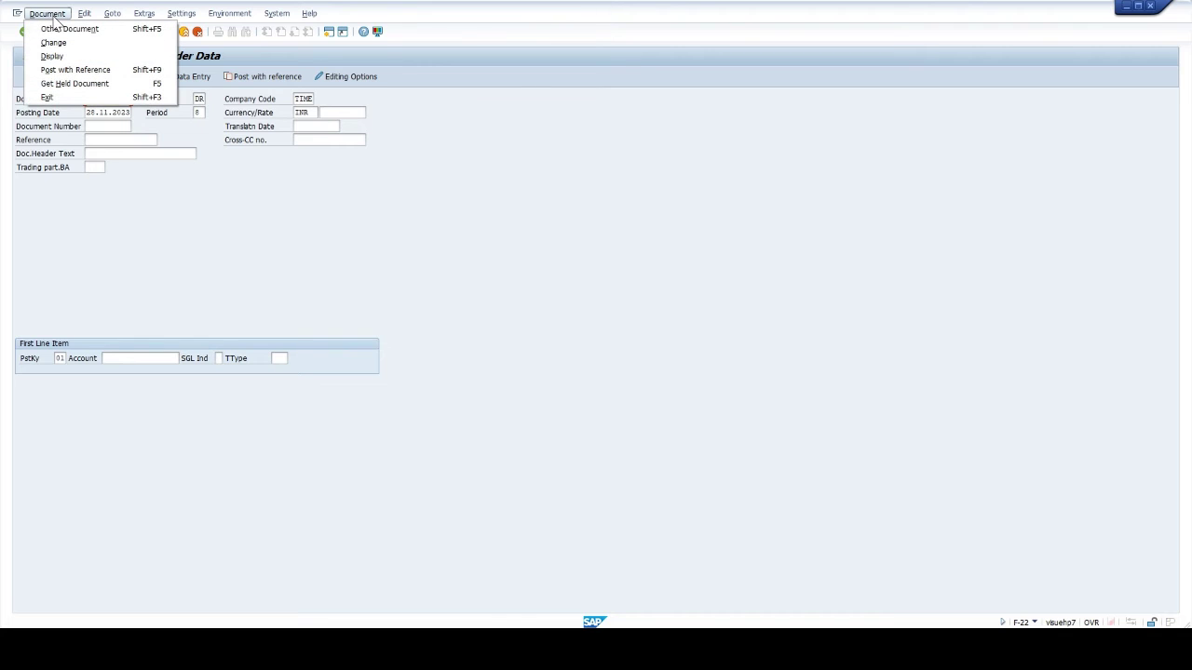
click(65, 69)
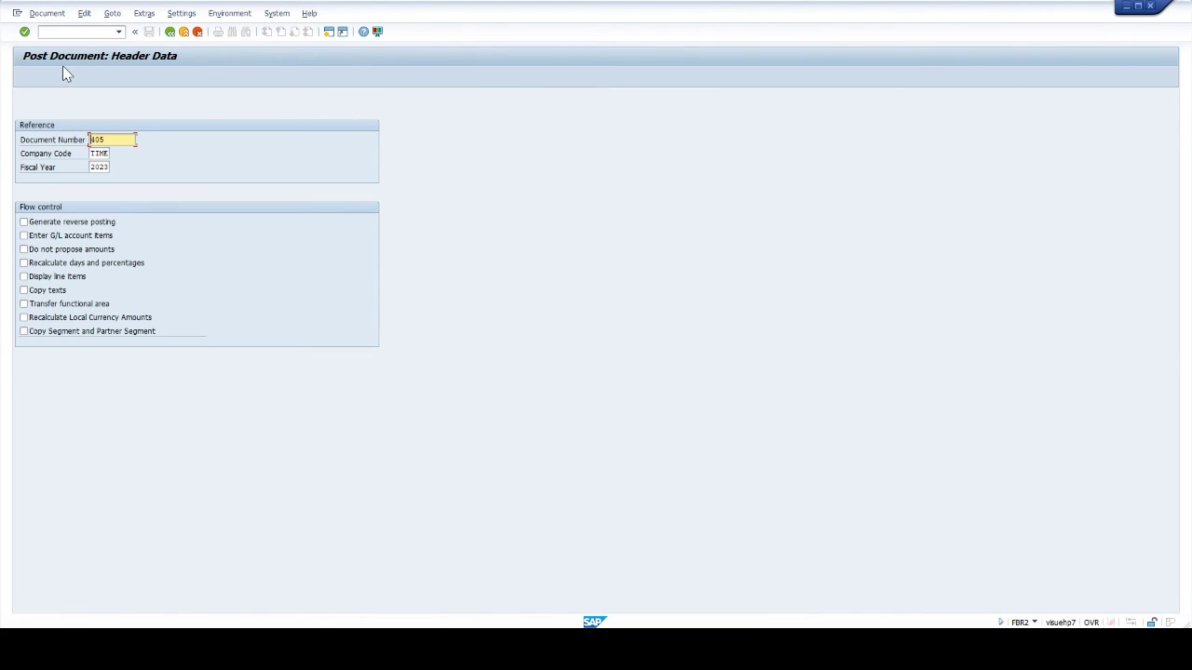
click(37, 252)
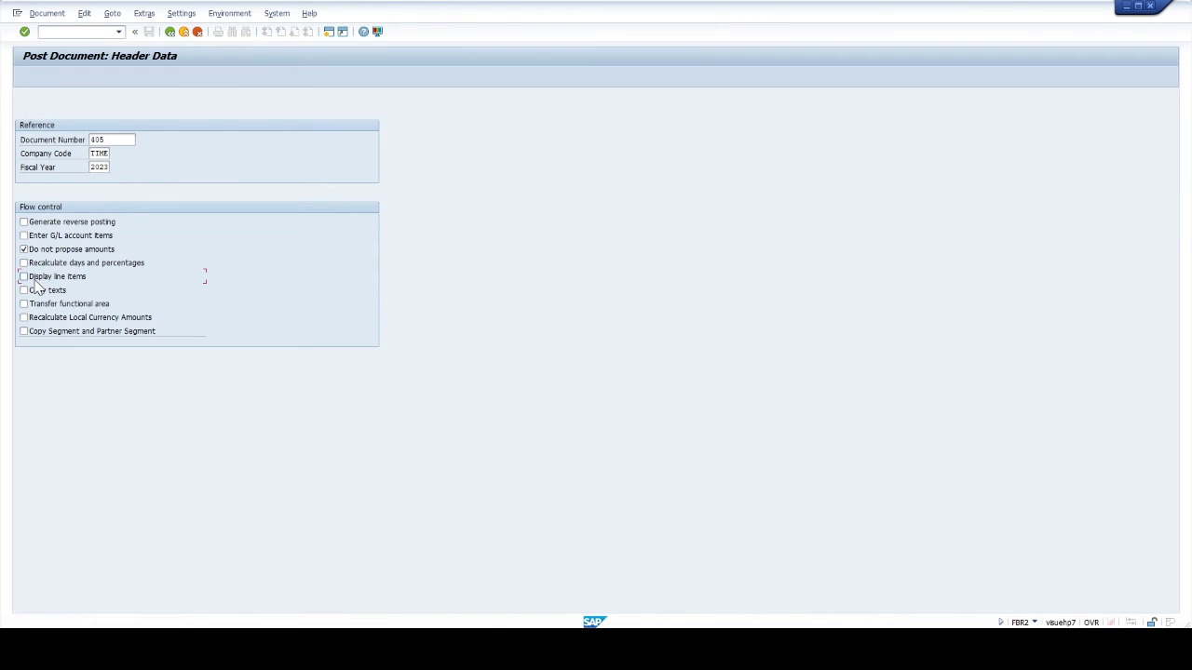
key(Return)
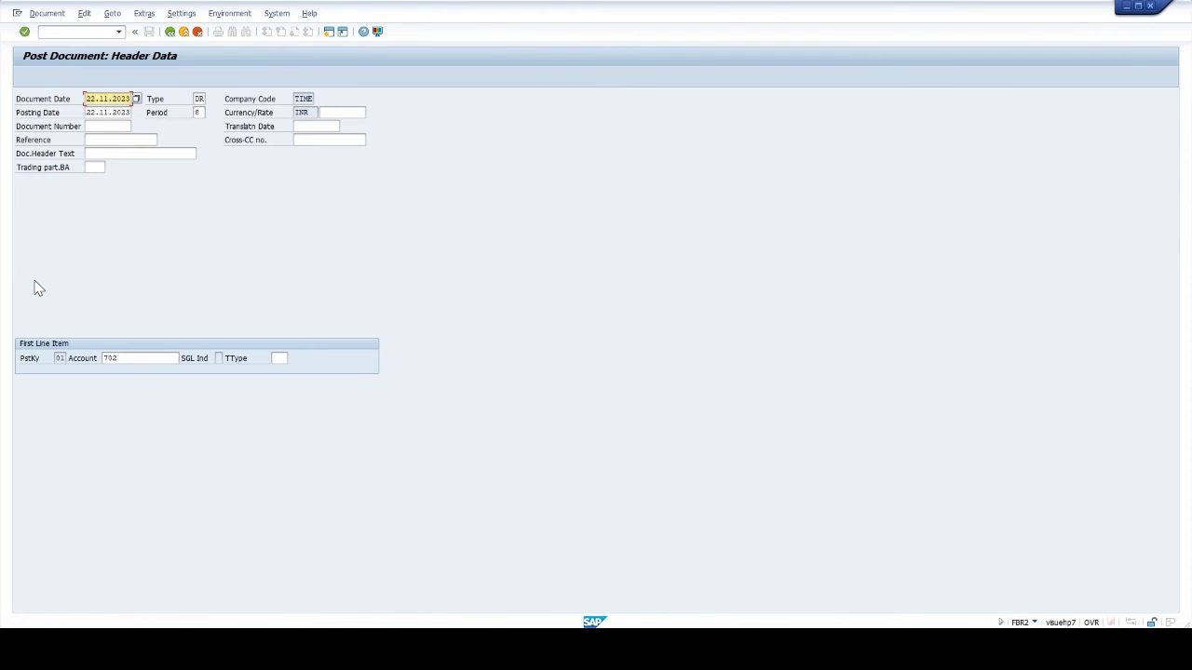
- Change the customer to ABC CO LTD and enter amount 10000 in the customer item
click(117, 359)
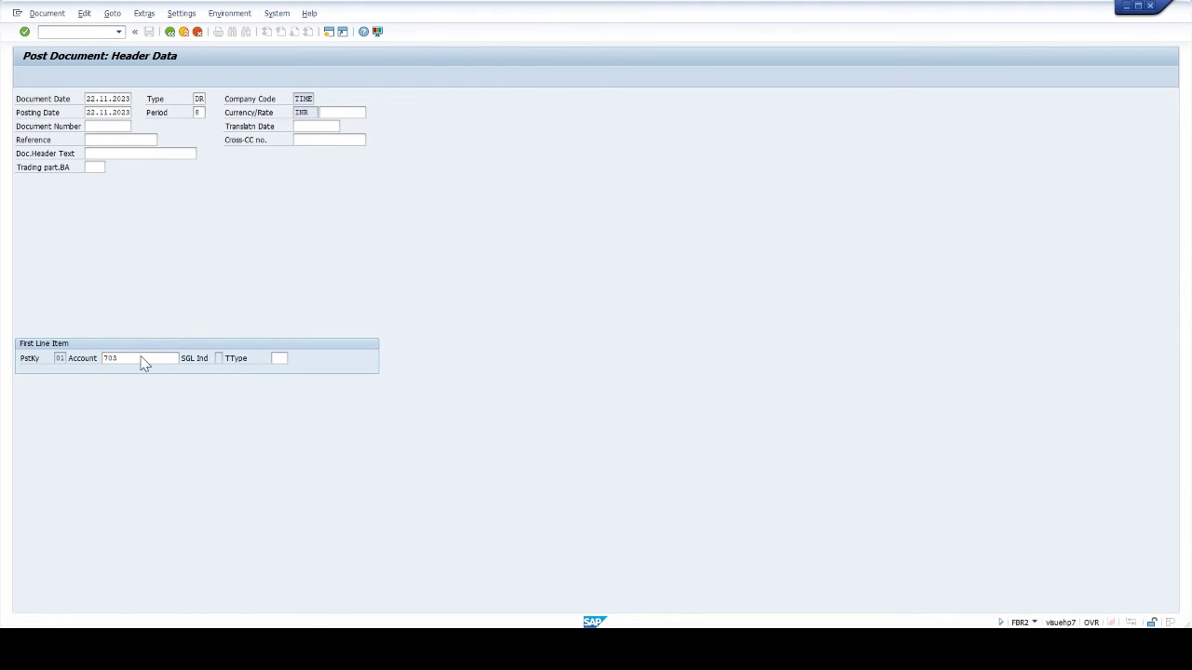
key(Return)
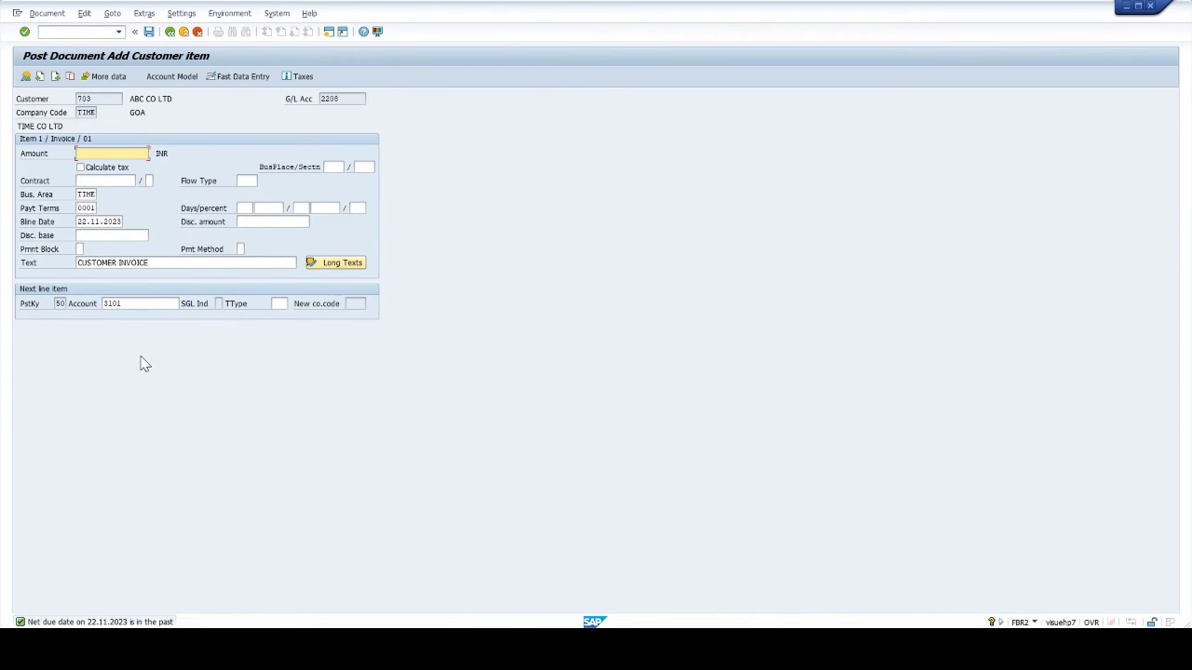
text(10000)
click(140, 304)
key(Return)
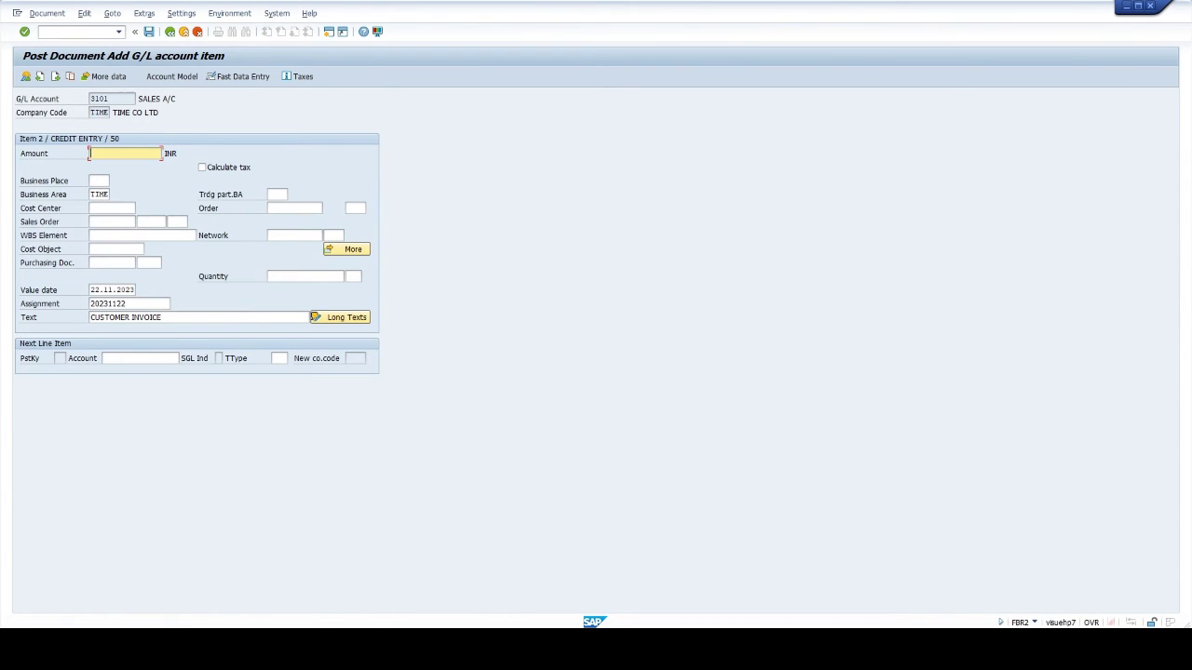
- Enter amount * in the sales credit item and post the ABC CO LTD invoice
text(*)
click(149, 33)
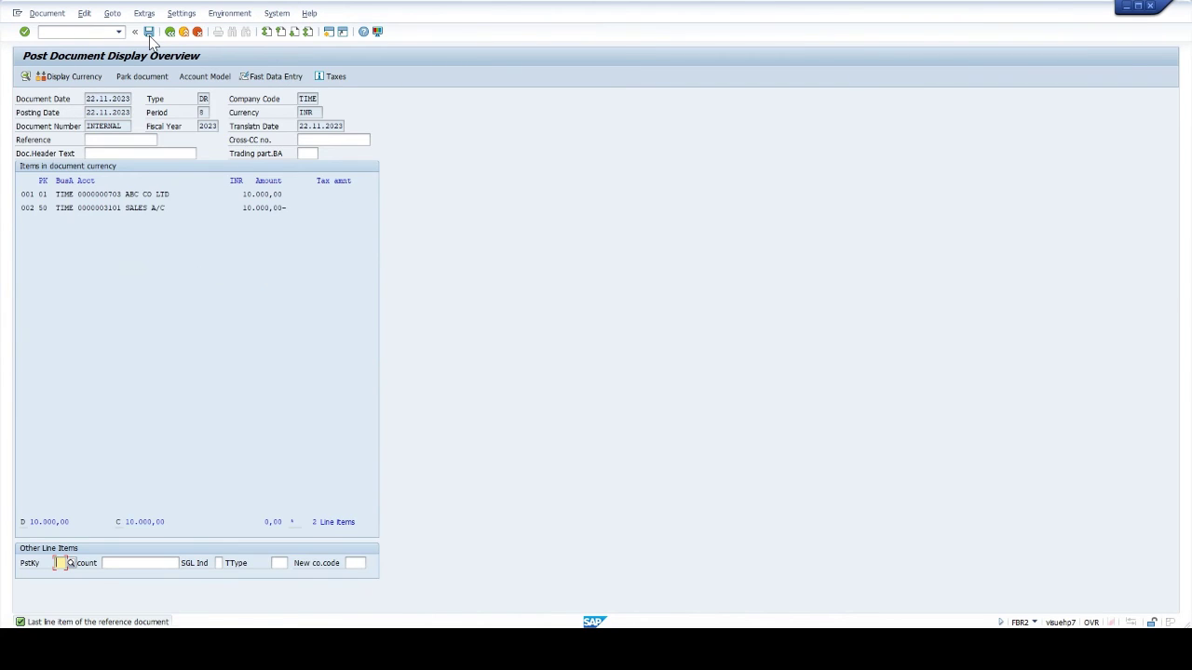
click(149, 33)
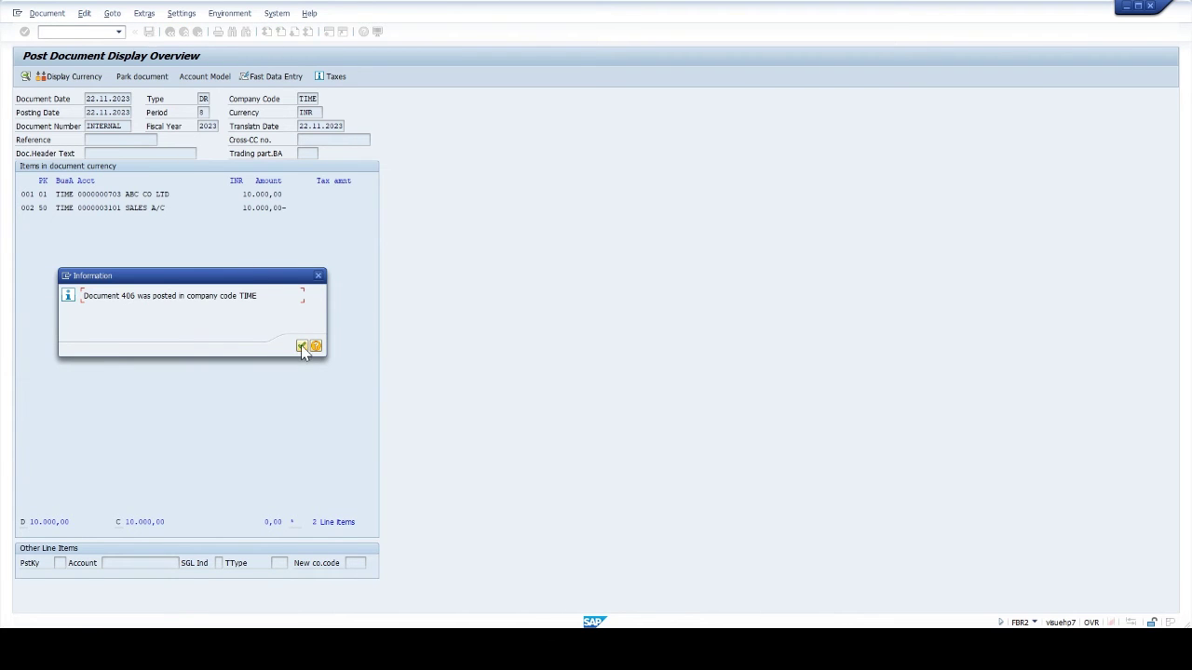
click(309, 346)
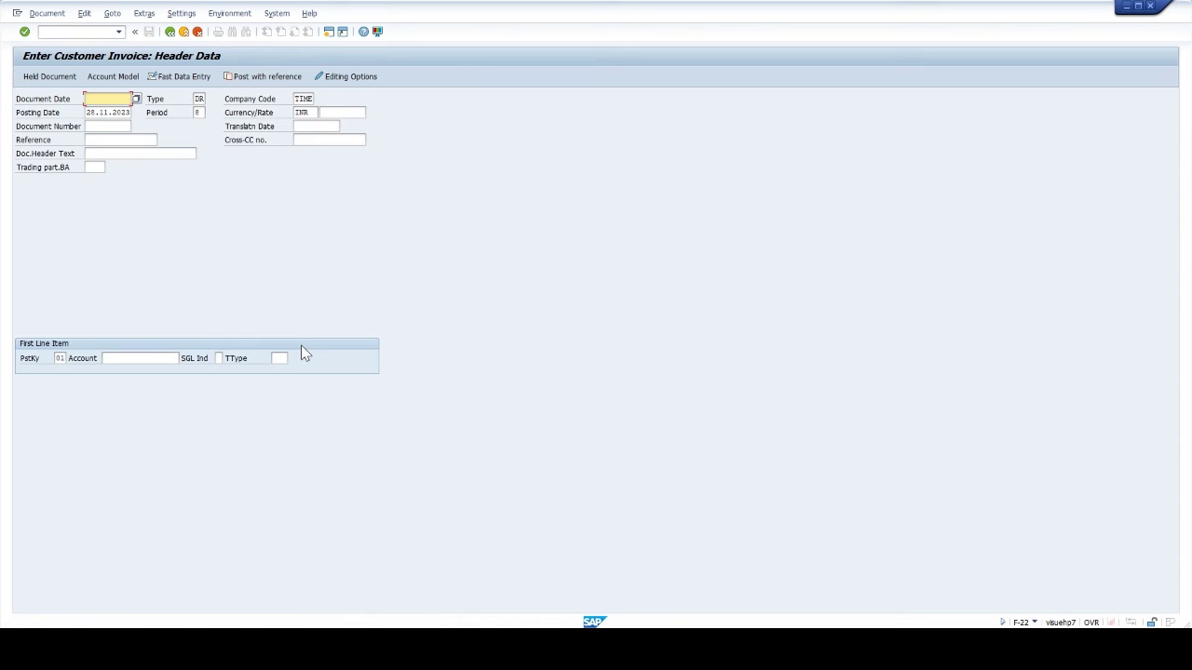
- Display the open items of customers A CO LTD through ABC CO LTD in company code TIME with transaction FBL5N
click(40, 31)
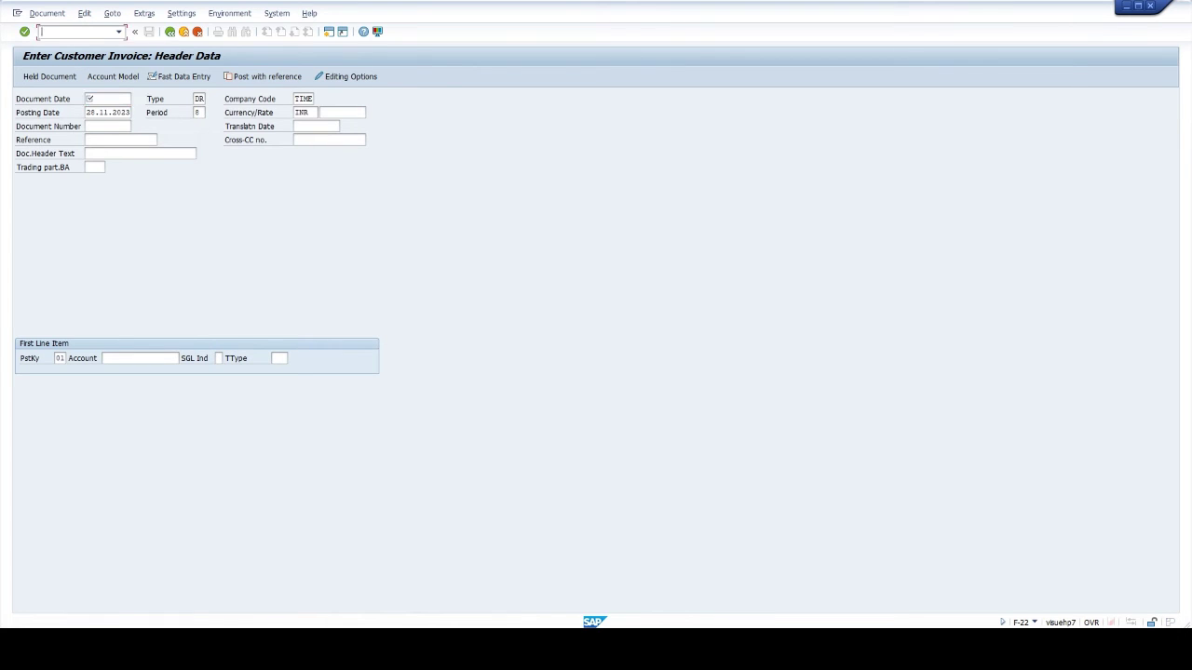
text(/NFBL5N)
key(Return)
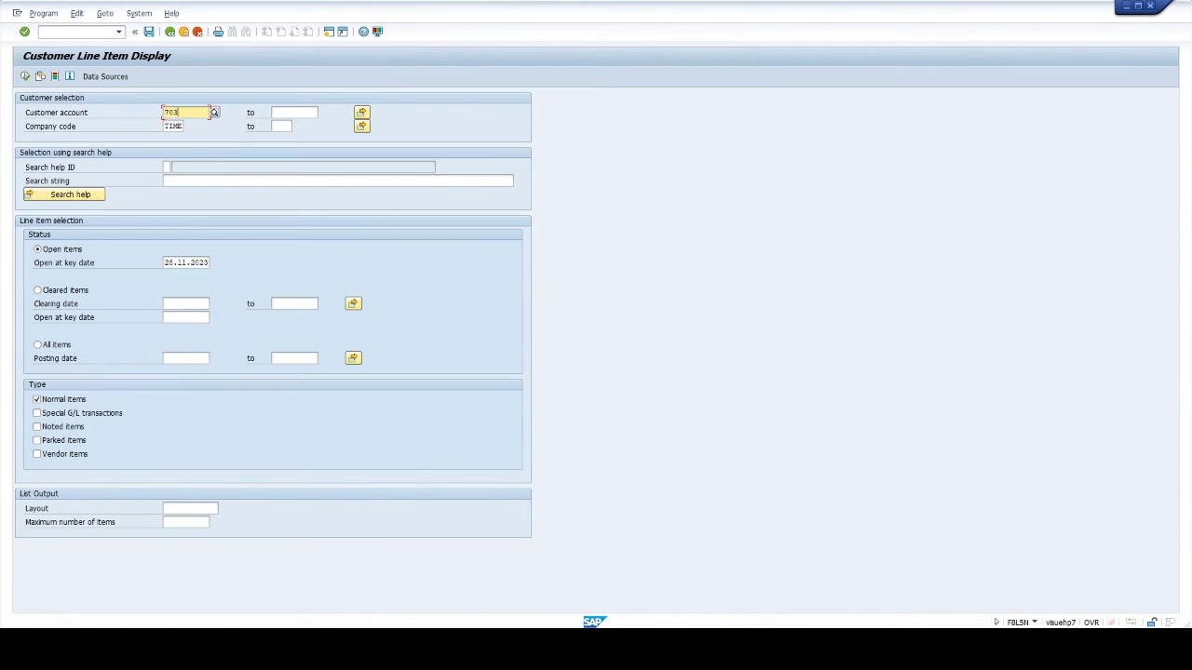
key(BackSpace)
text(1)
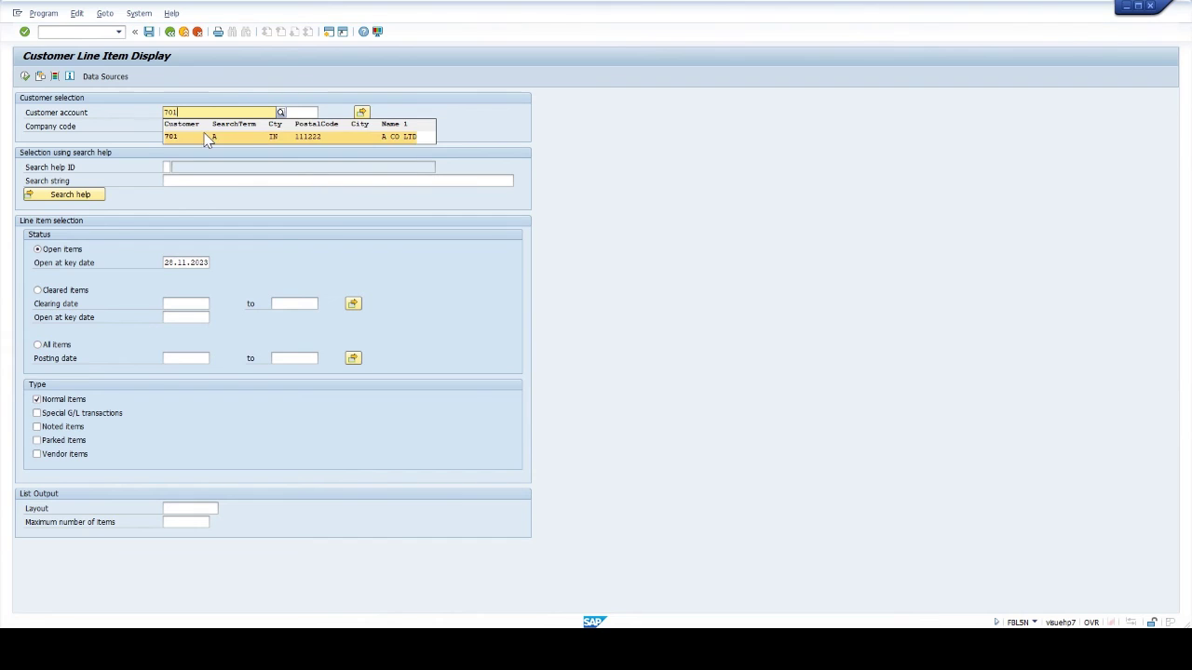
click(206, 137)
key(Tab)
text(703)
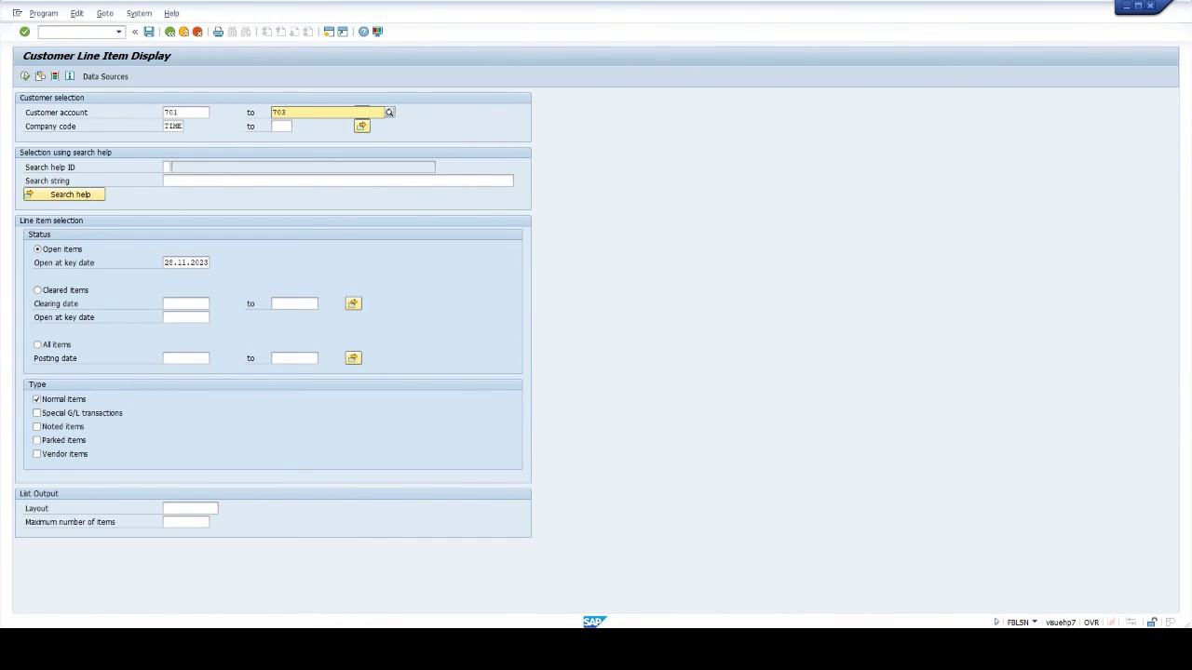
click(309, 136)
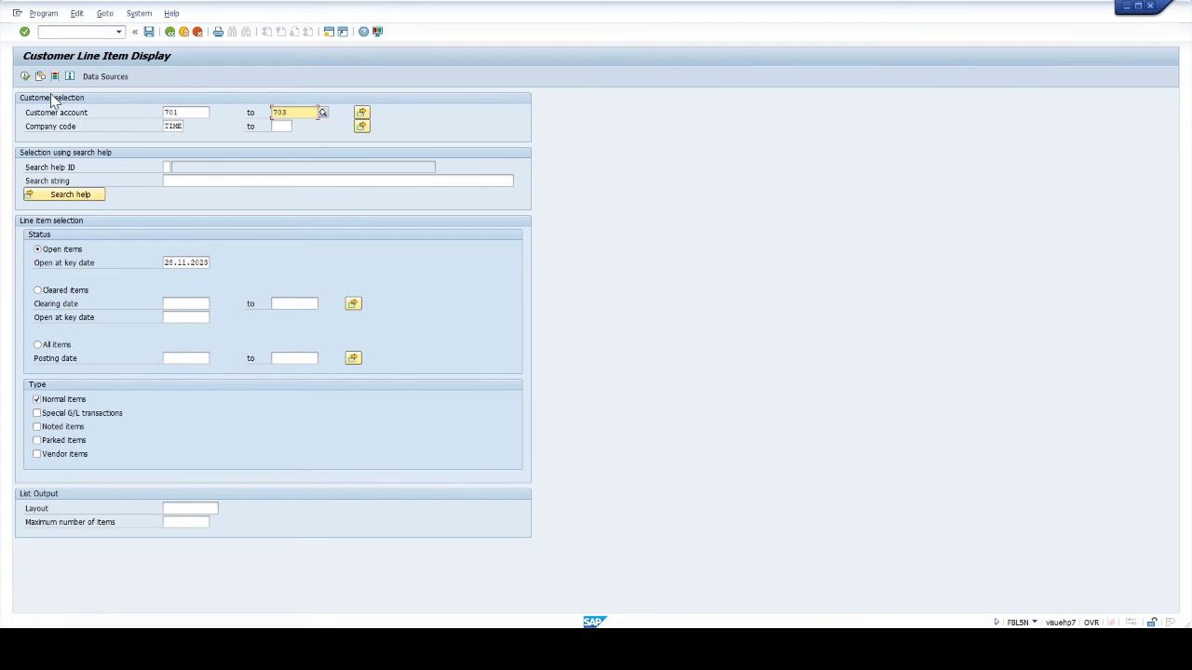
click(26, 75)
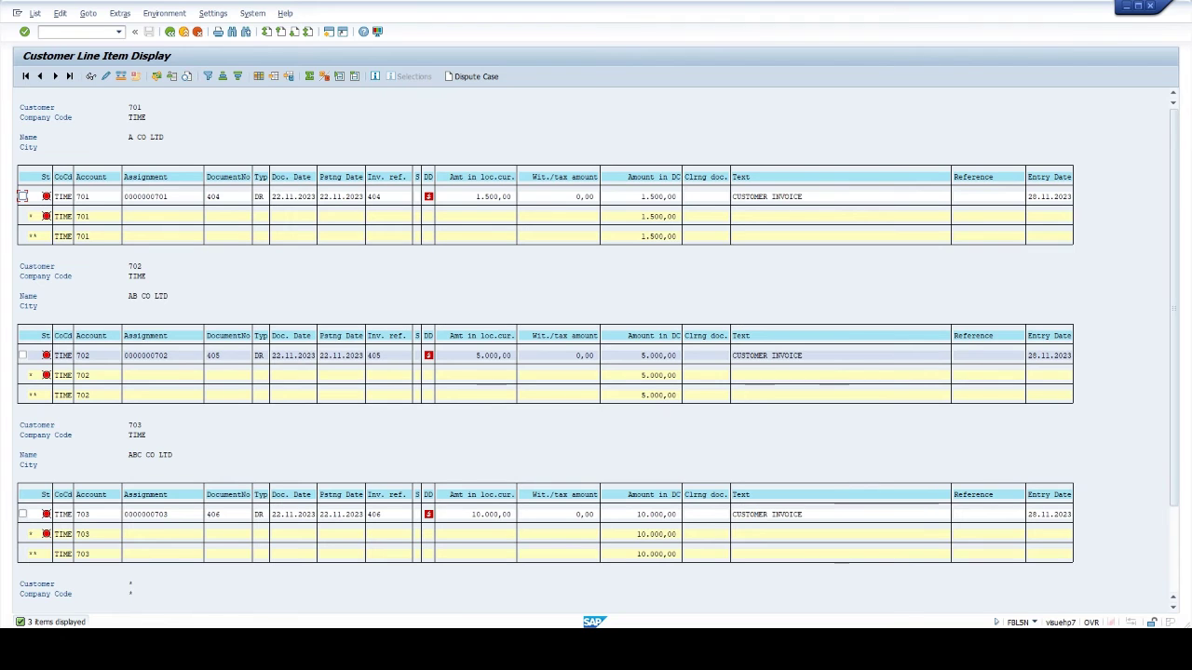
- Start a dunning run with transaction F150, using run date 28.11.2023 and identification TM01
click(38, 31)
text(/NF150)
key(Return)
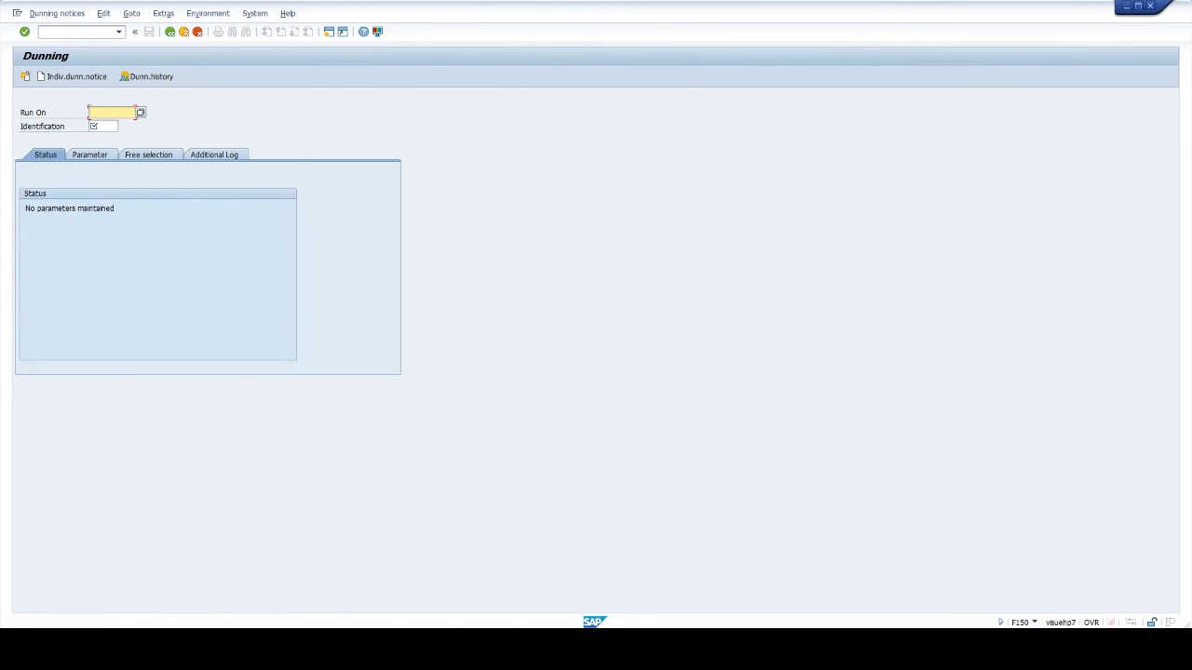
text(28.11.2023)
key(Tab)
text(I)
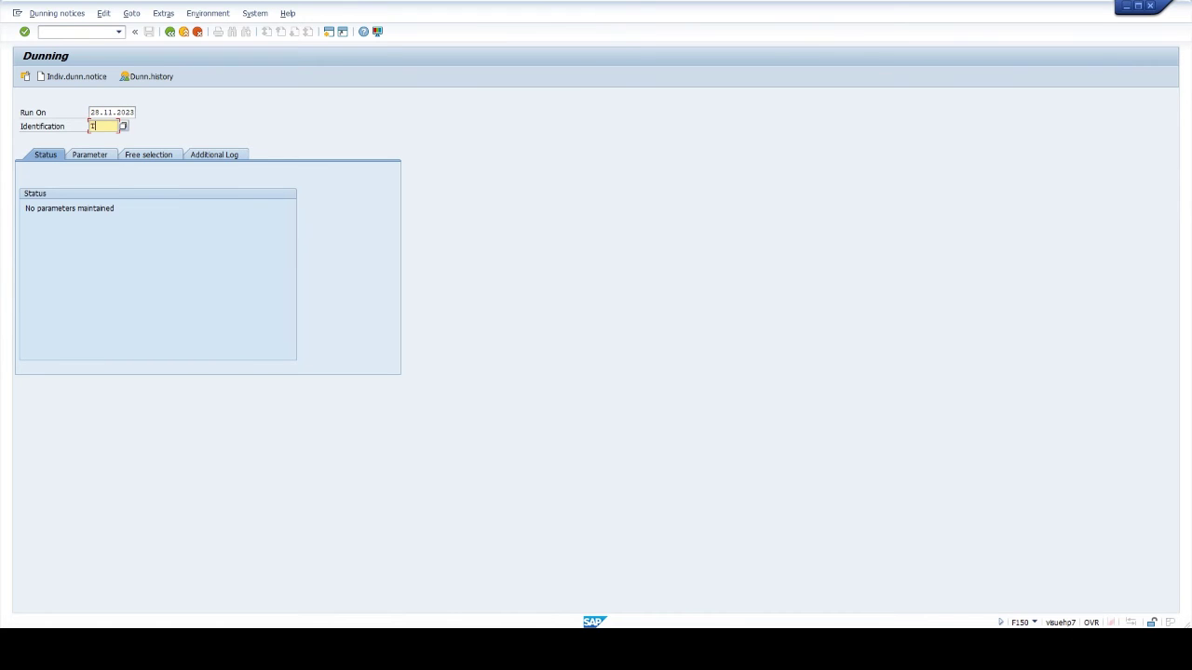
text(M01)
- Set the dunning date to 28.11.2023, documents posted up to 22.11.2023 and company code TIME in the run parameters
click(102, 160)
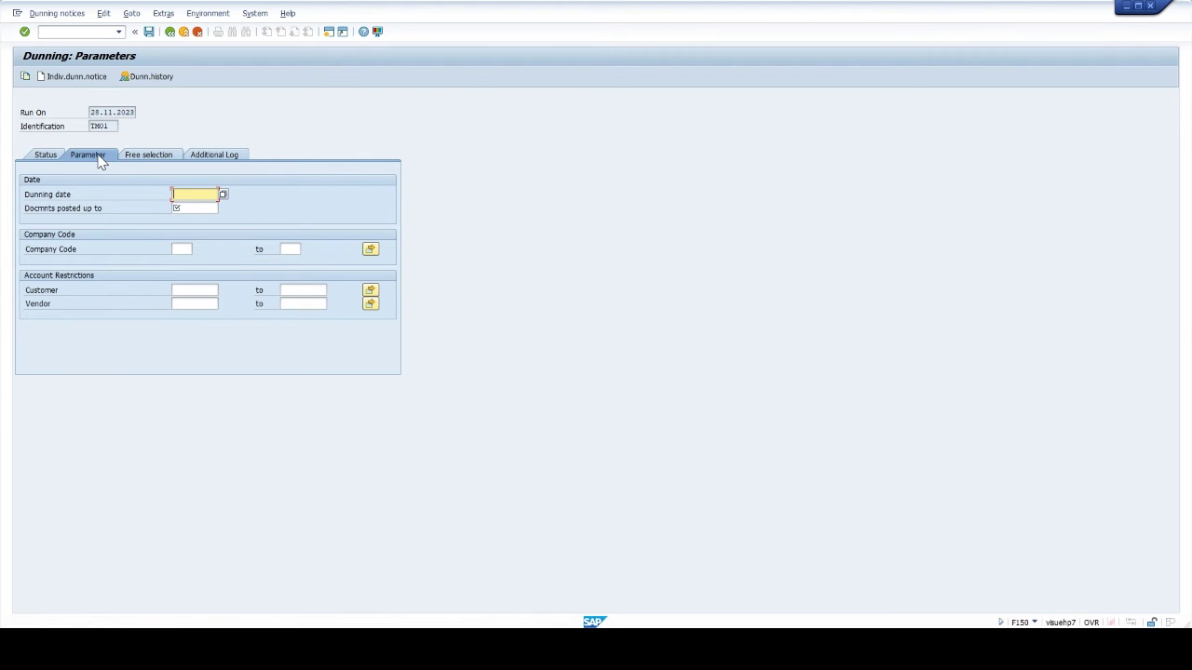
text(28.11.2023)
click(195, 208)
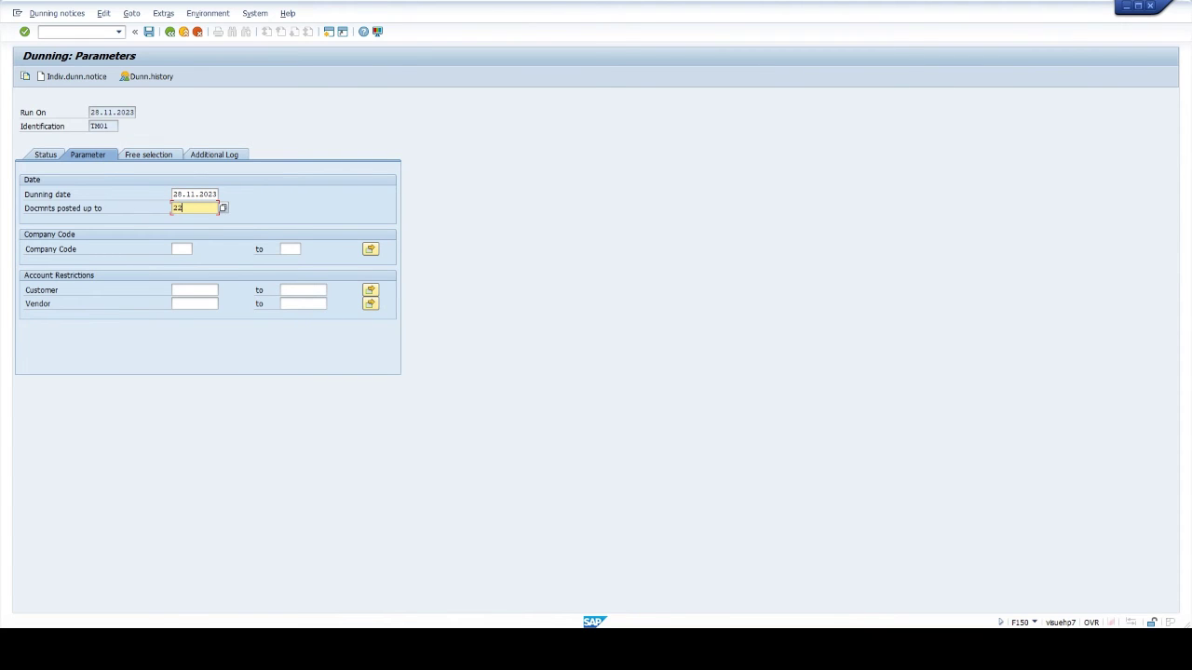
text(22.11.2023)
click(177, 248)
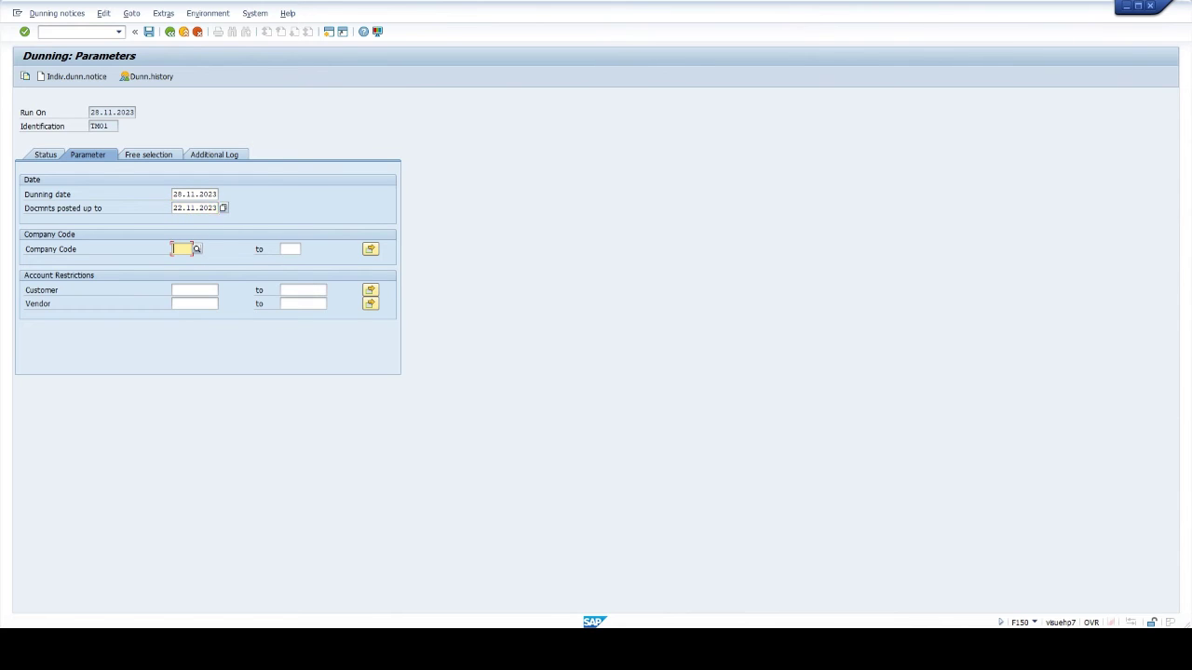
text(TIME)
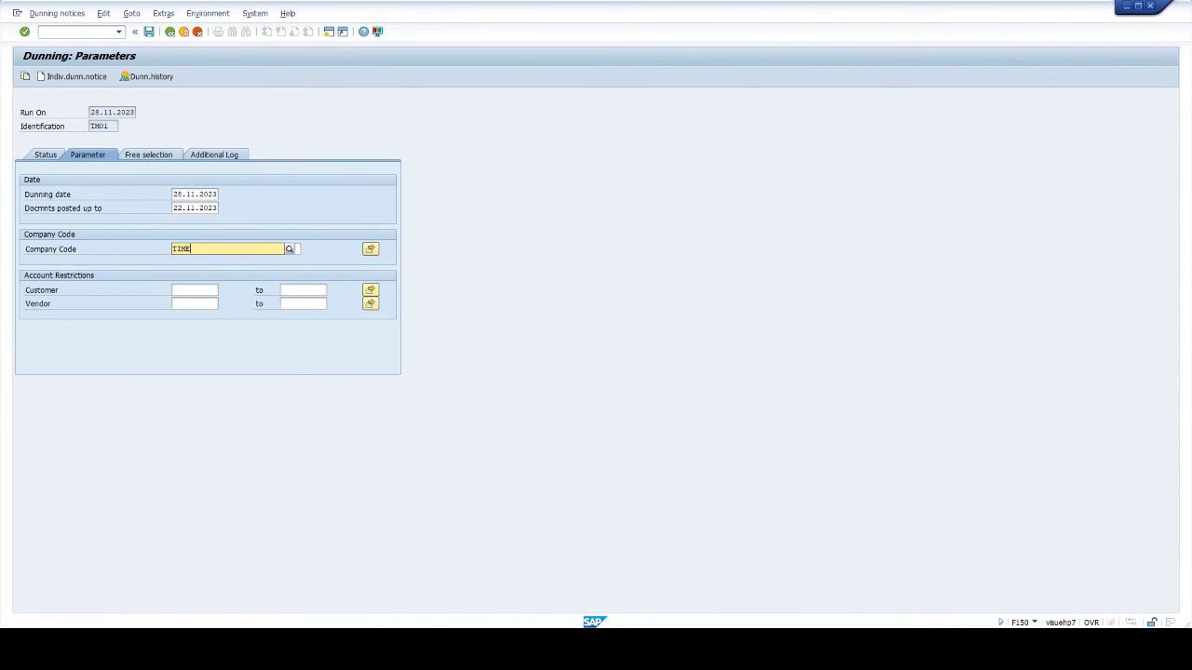
click(196, 275)
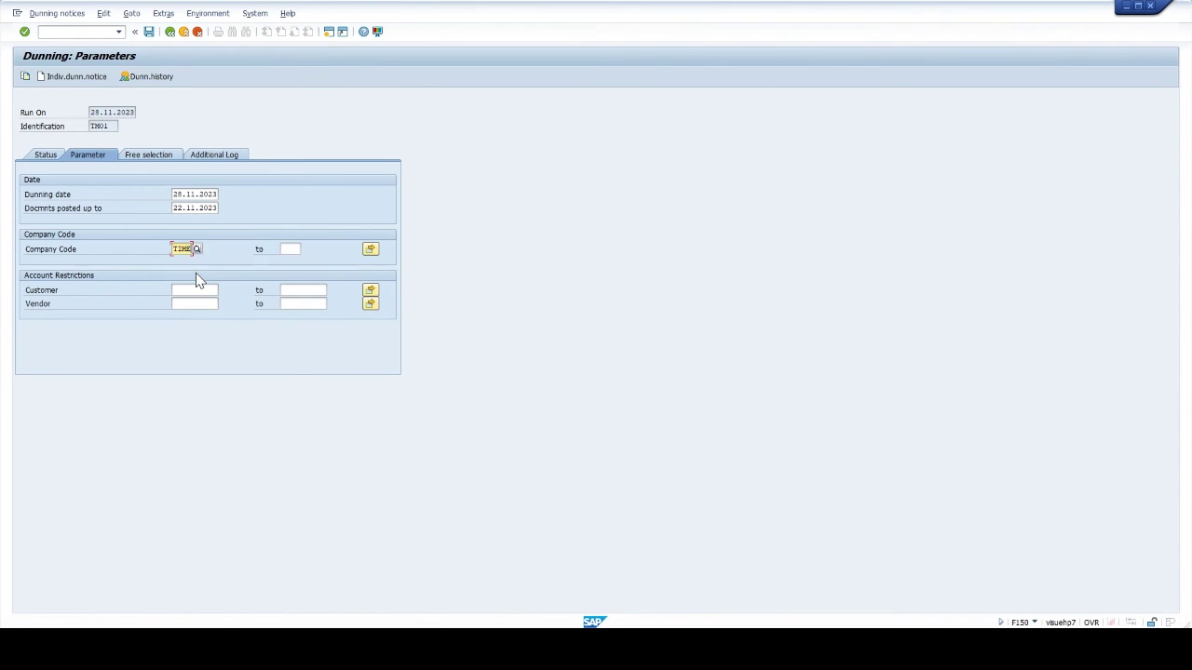
- Restrict the run to customers A CO LTD through ABC CO LTD and save the dunning parameters
click(194, 290)
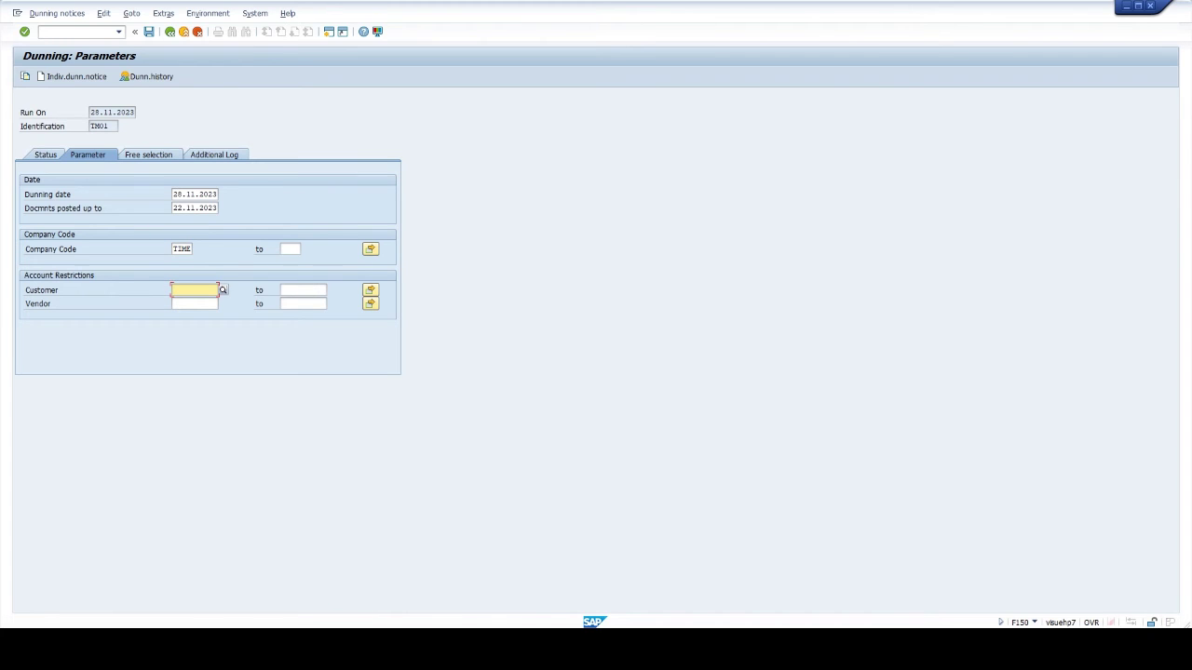
text(701)
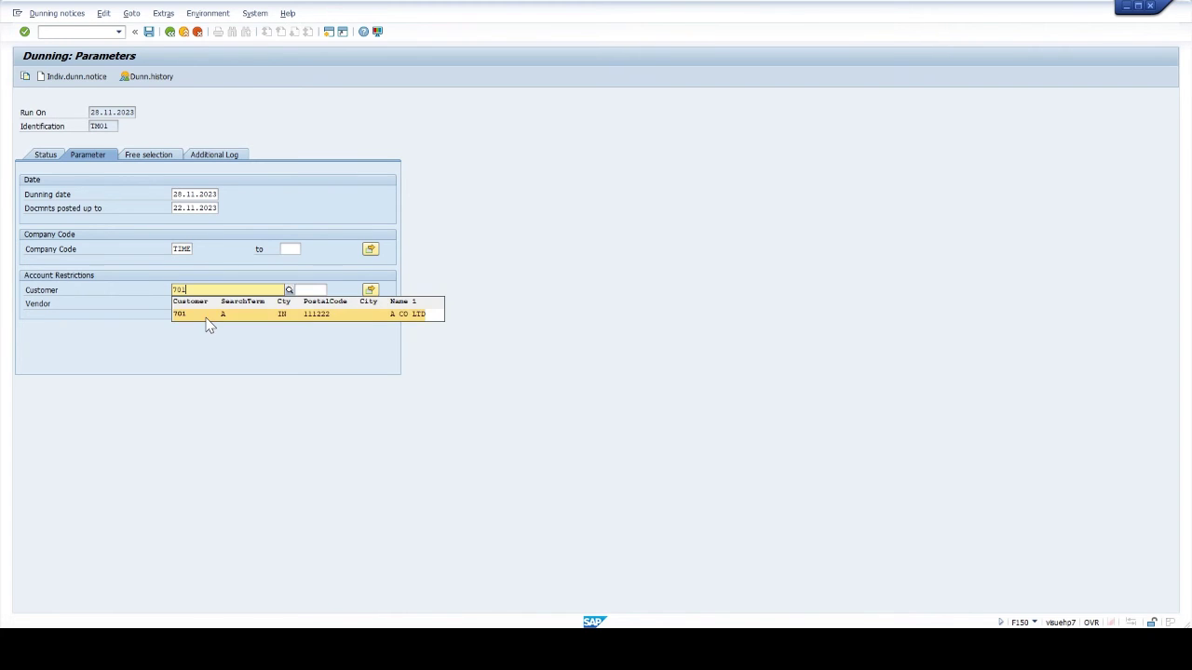
click(206, 317)
click(303, 289)
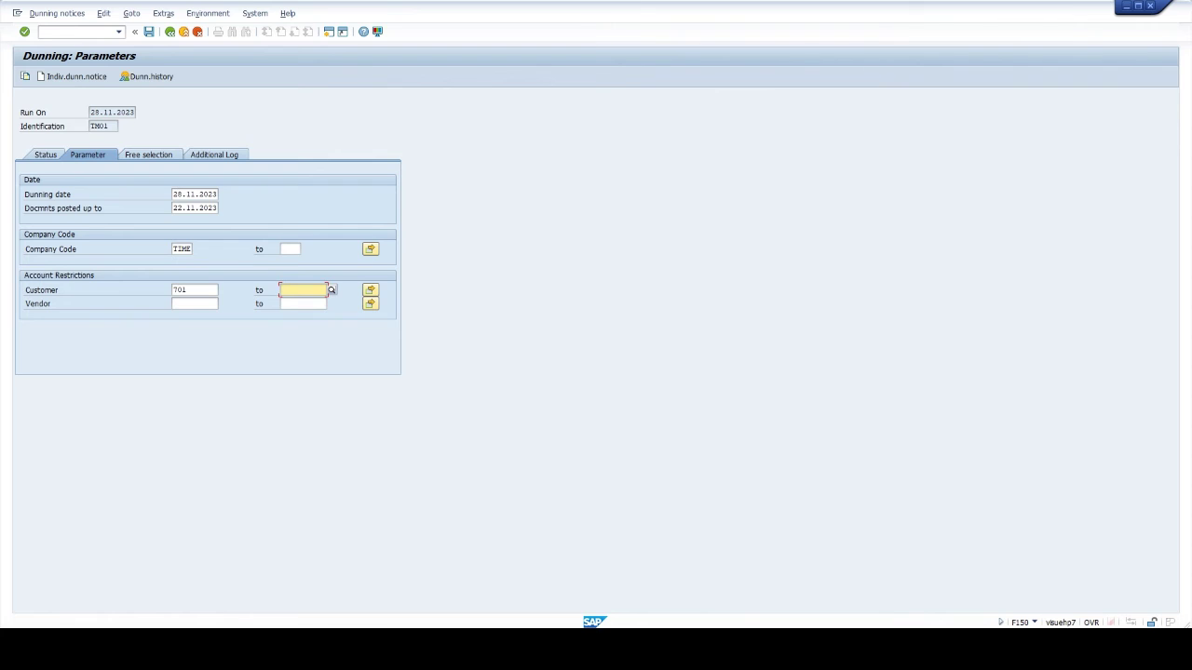
text(703)
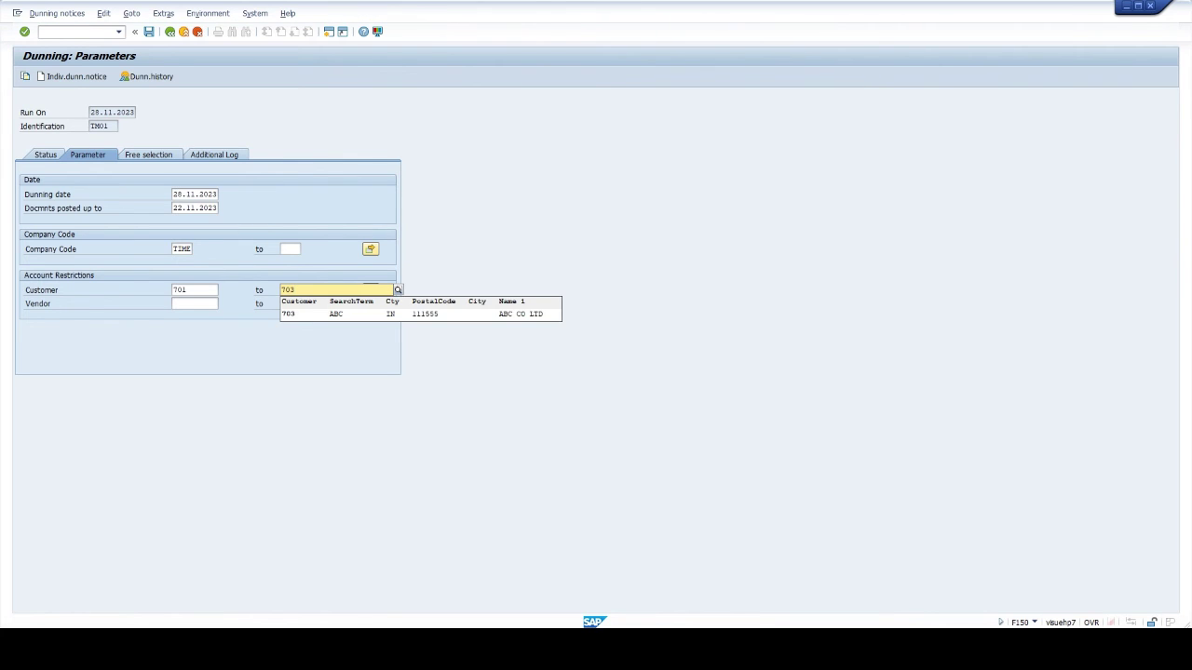
click(309, 316)
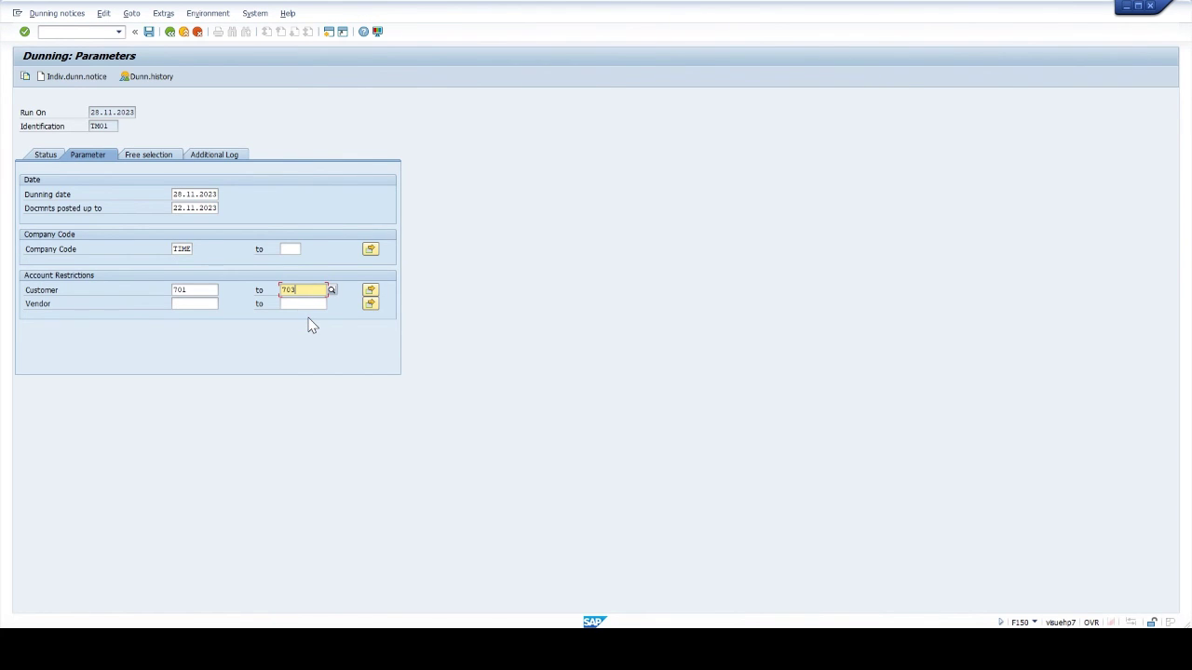
click(49, 155)
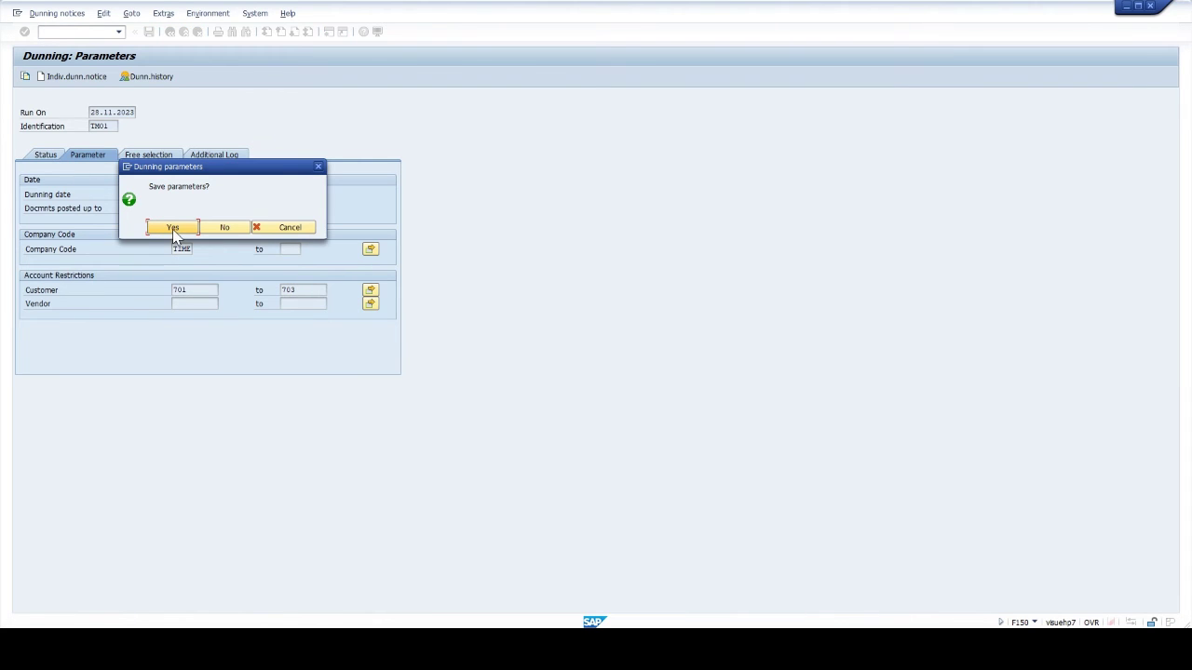
click(173, 229)
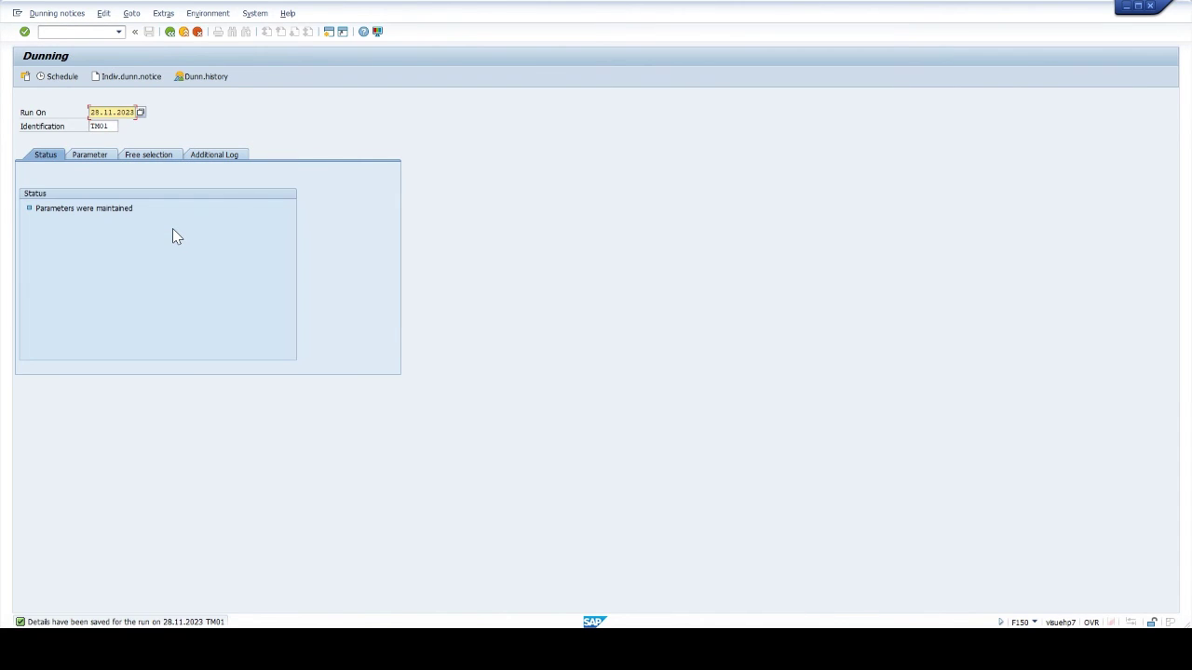
- Schedule the dunning selection to start immediately with output device LP01 and refresh its status
click(71, 78)
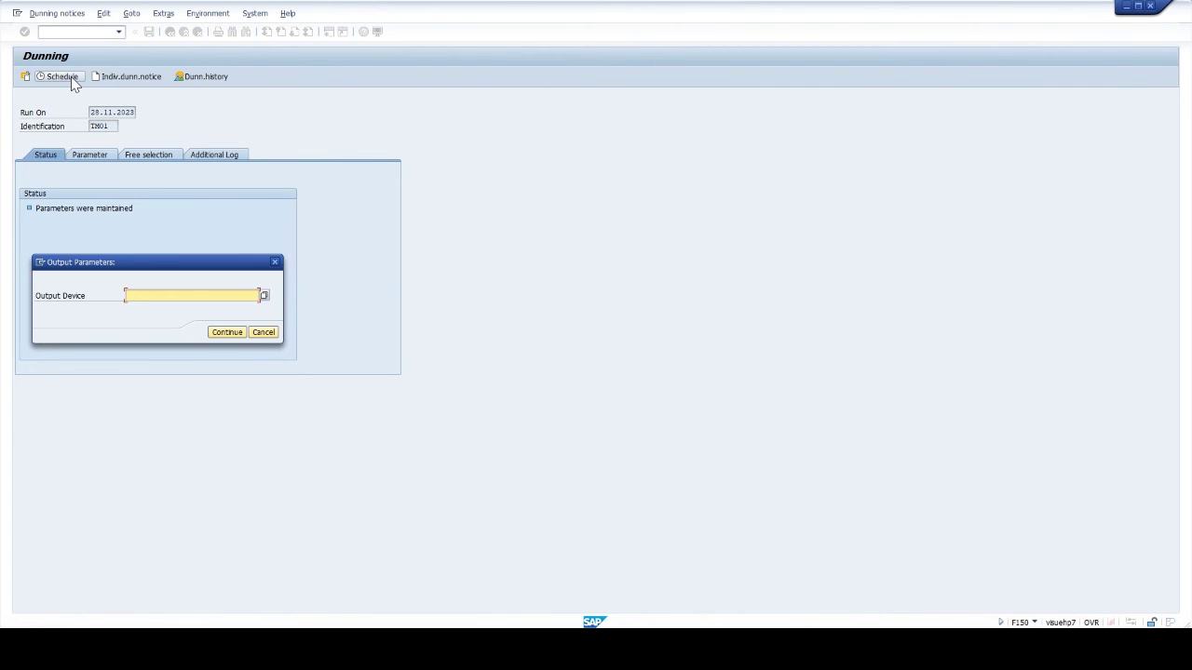
text(LP01)
click(226, 332)
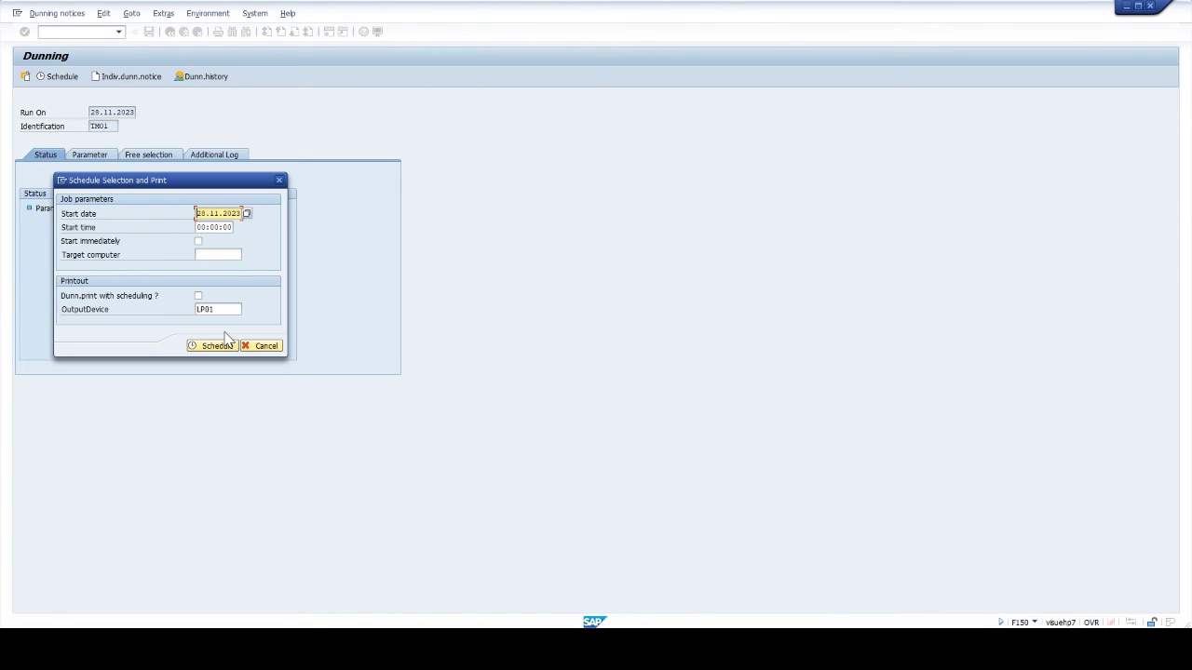
click(199, 242)
click(209, 345)
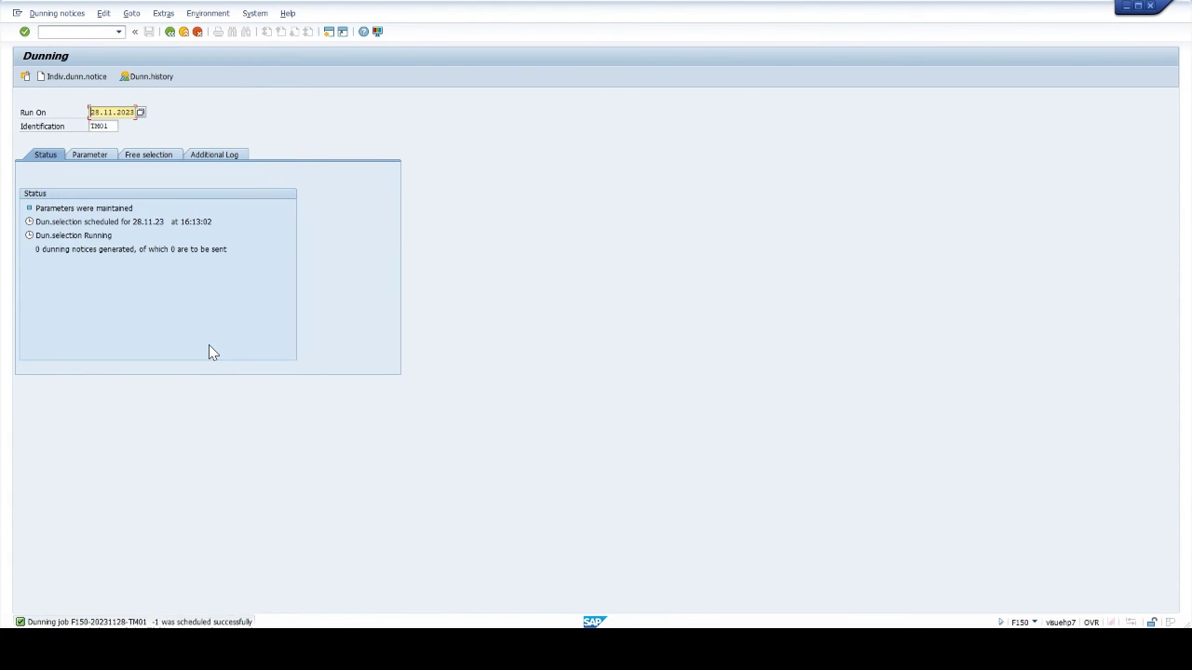
key(Return)
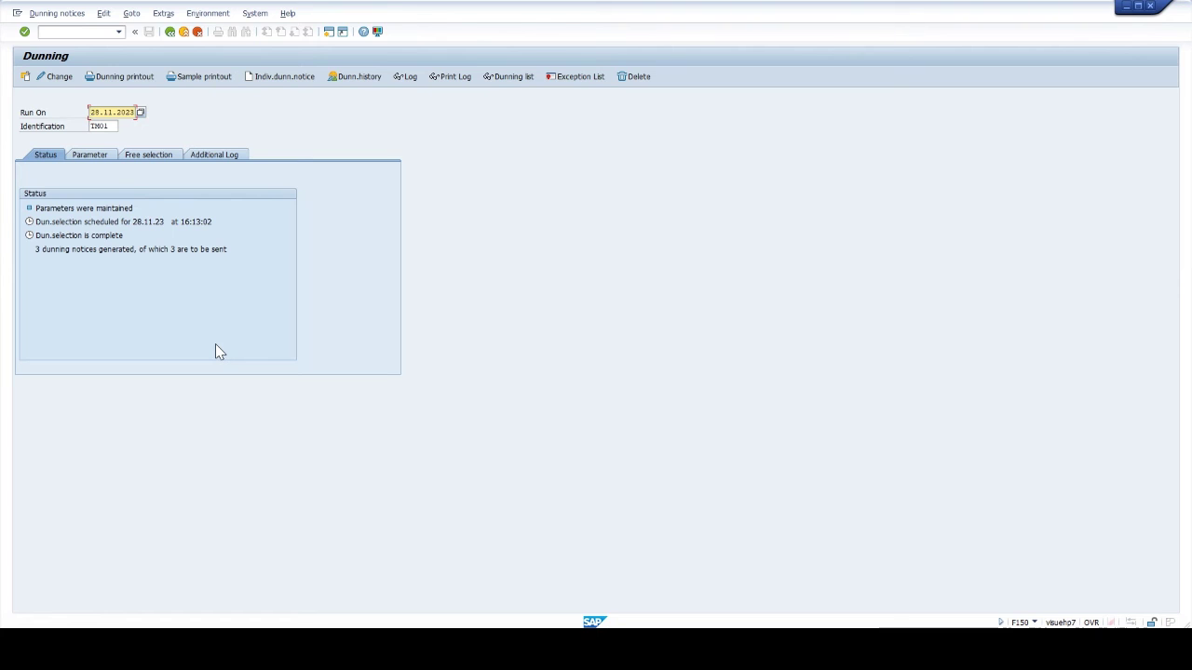
- Schedule the dunning printout to start immediately on output device LP01 and refresh the run status
click(136, 76)
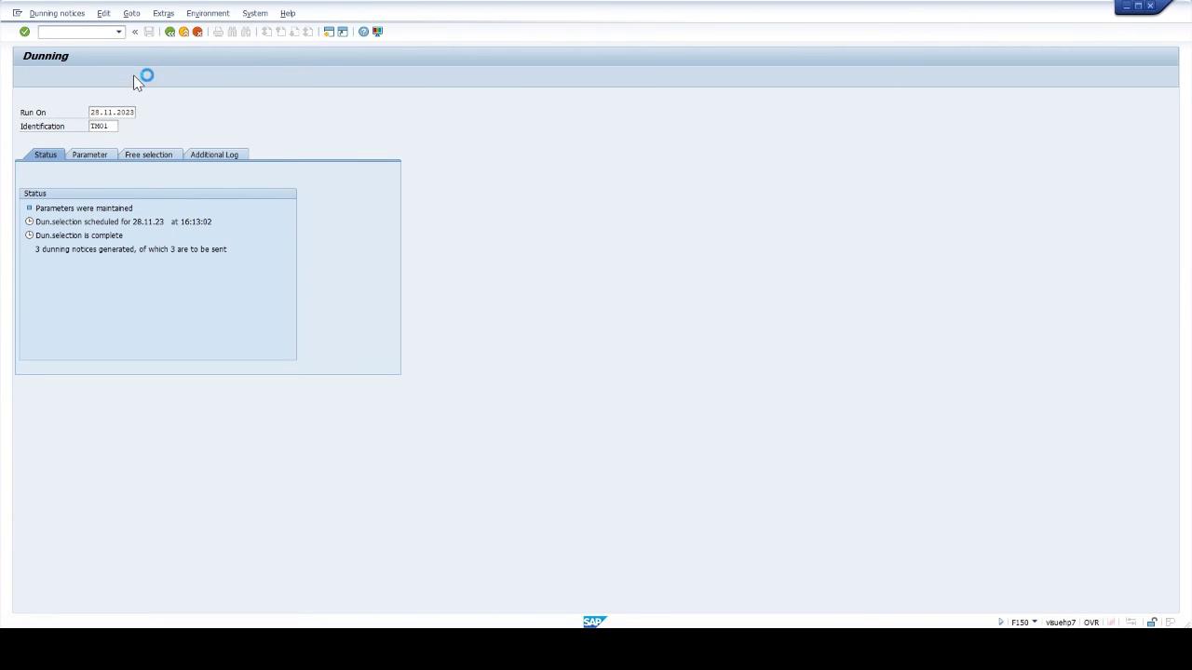
text(LP01)
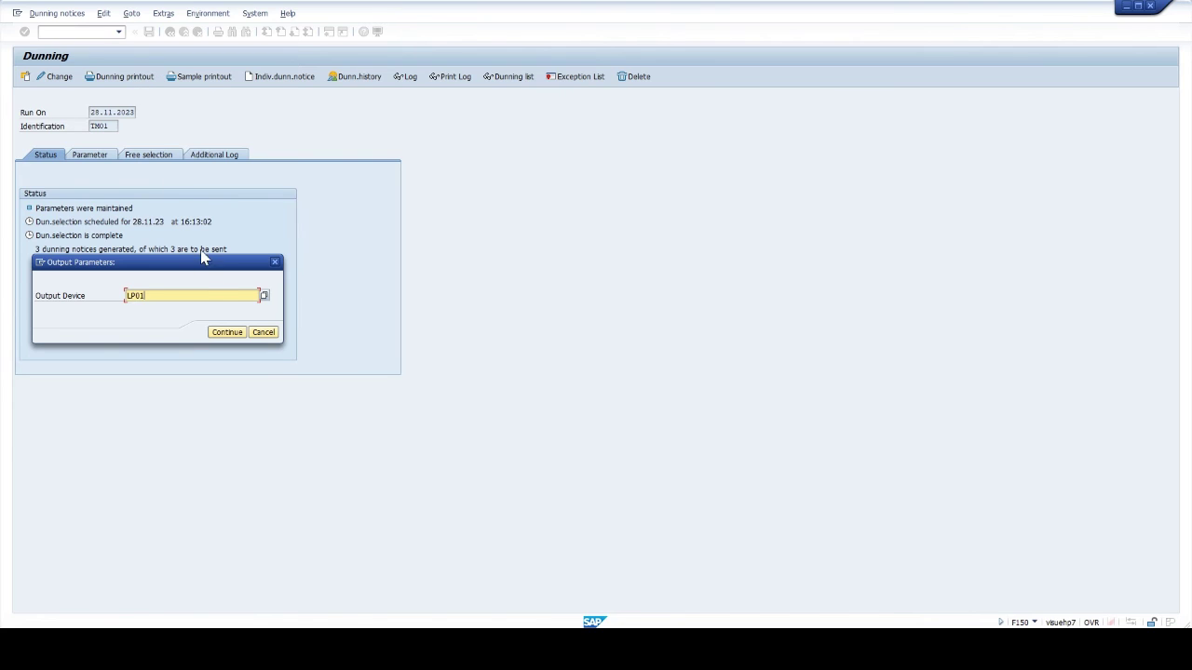
click(232, 331)
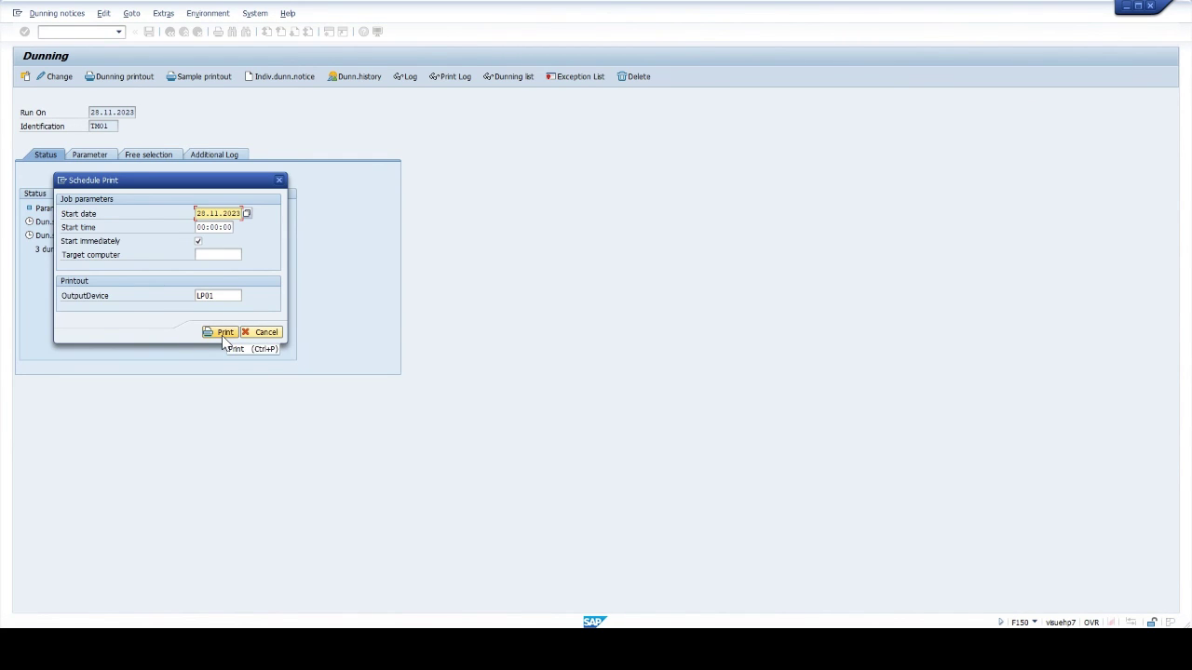
click(222, 335)
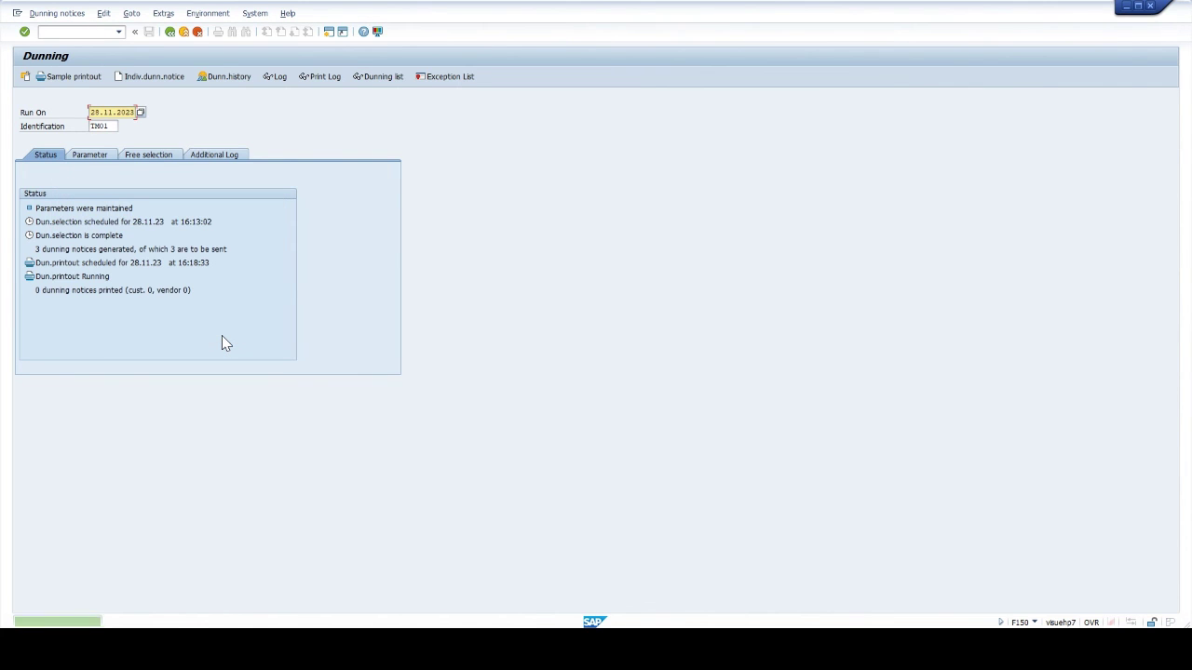
key(Return)
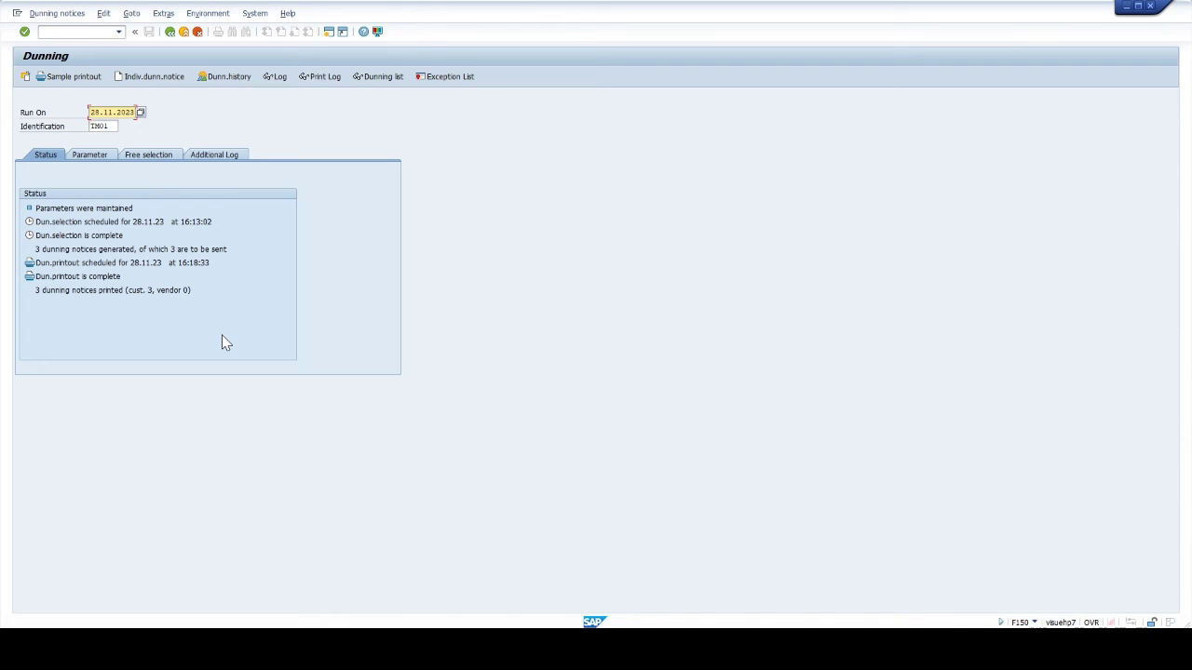
- Display the dunning history for company code TIME
click(240, 78)
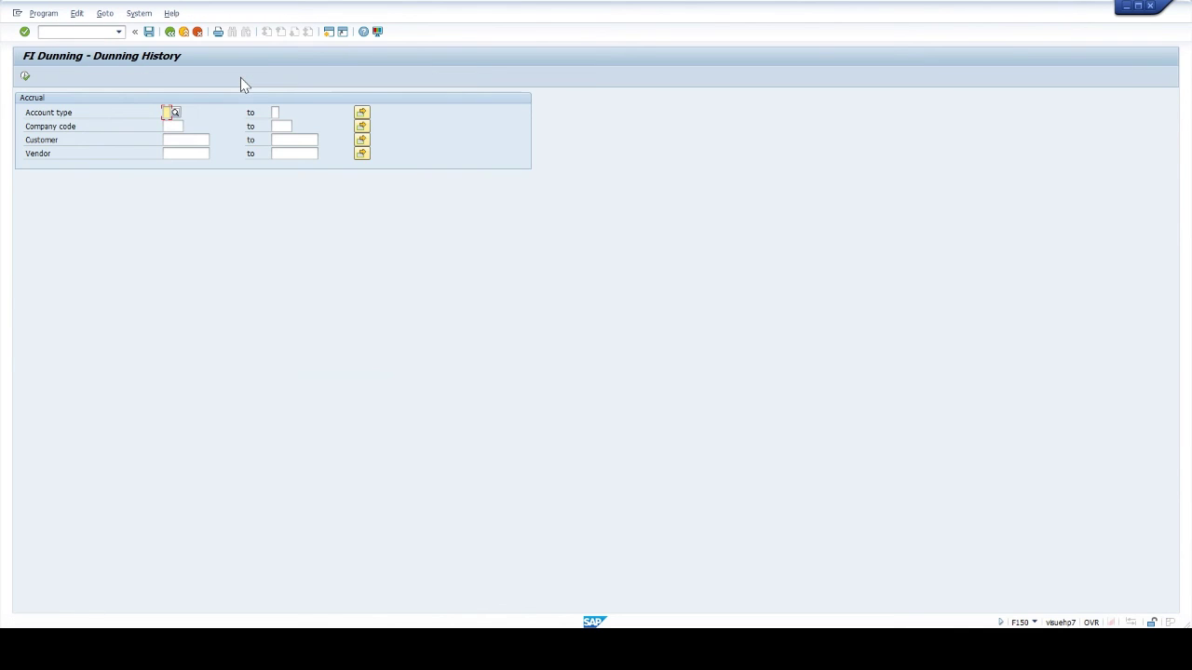
click(171, 127)
text(TIME)
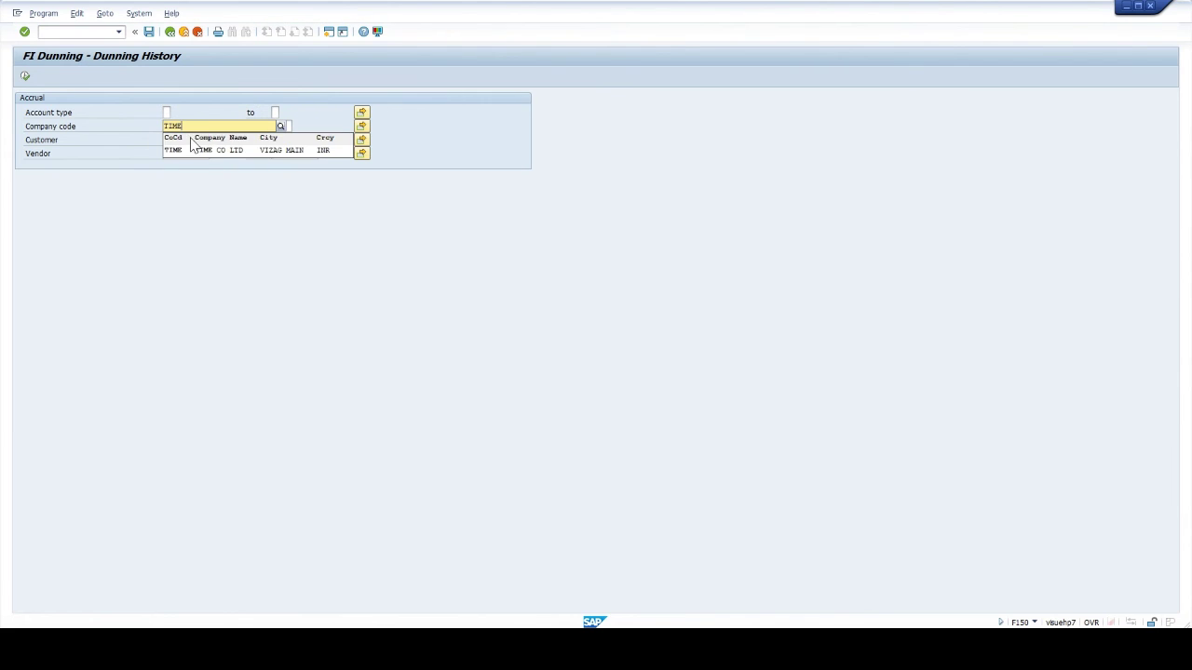
click(201, 152)
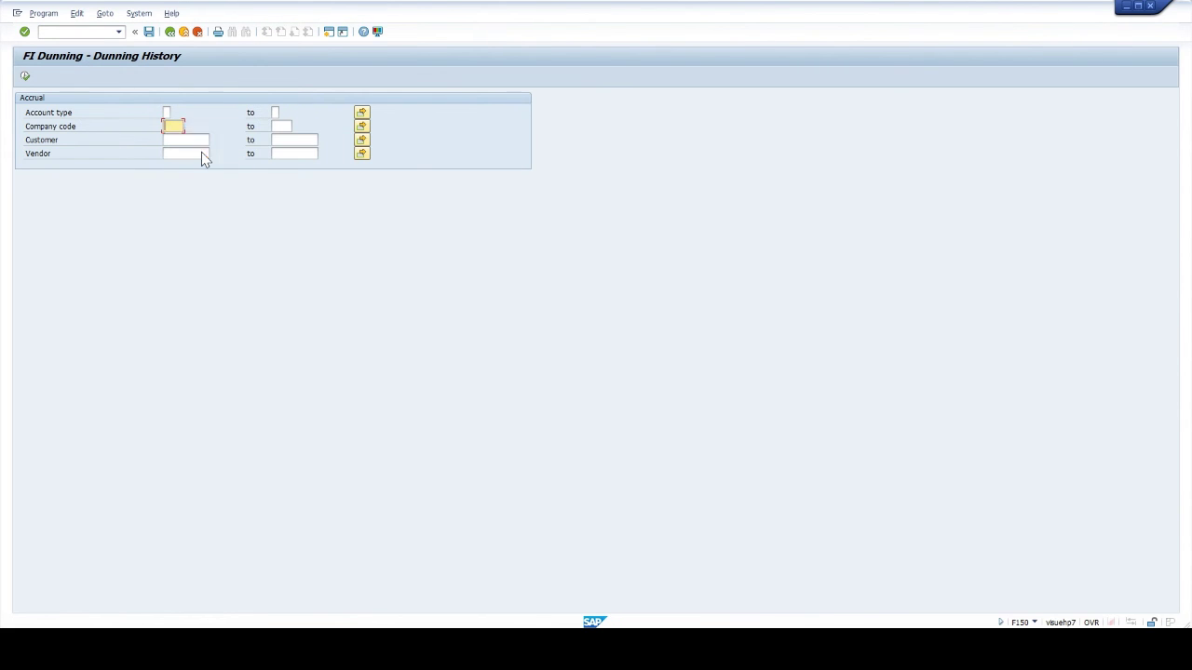
click(26, 77)
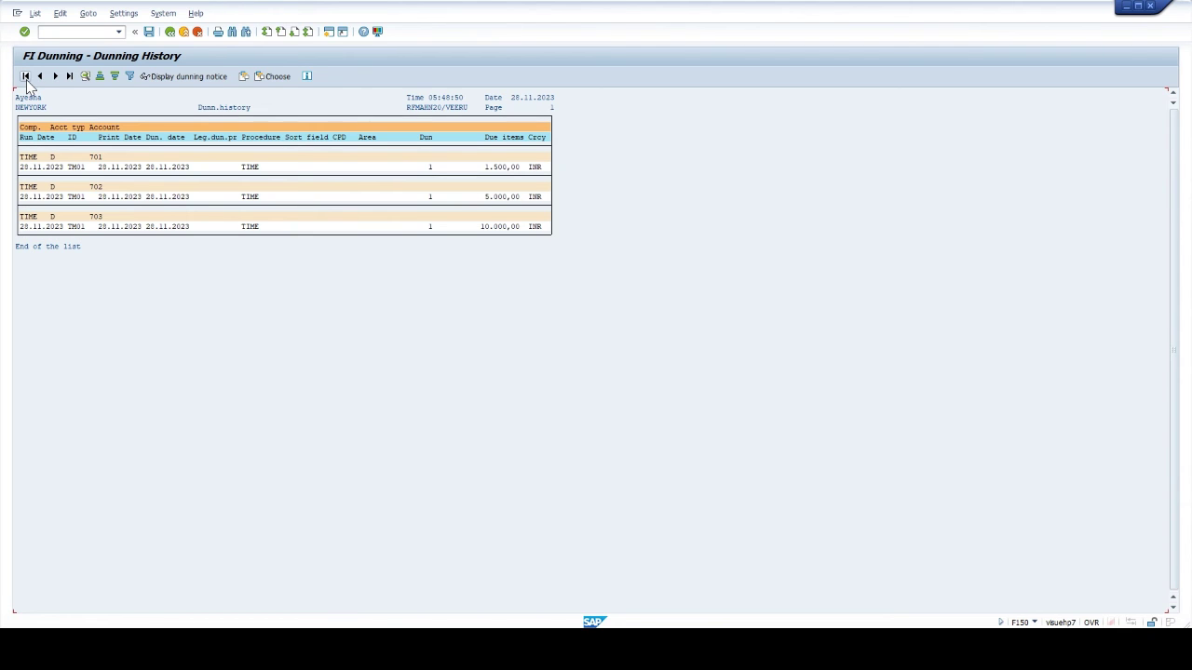
- Preview the dunning notice for A CO LTD using output device LP01, review the letter and close the notice
click(500, 167)
click(215, 78)
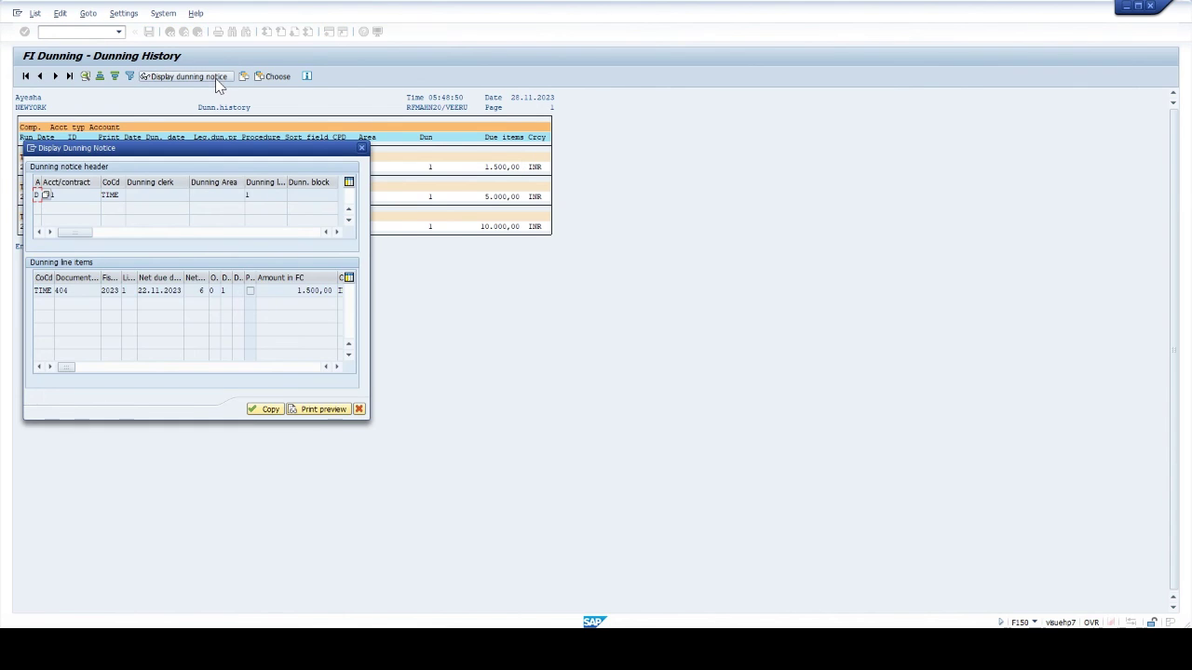
click(308, 412)
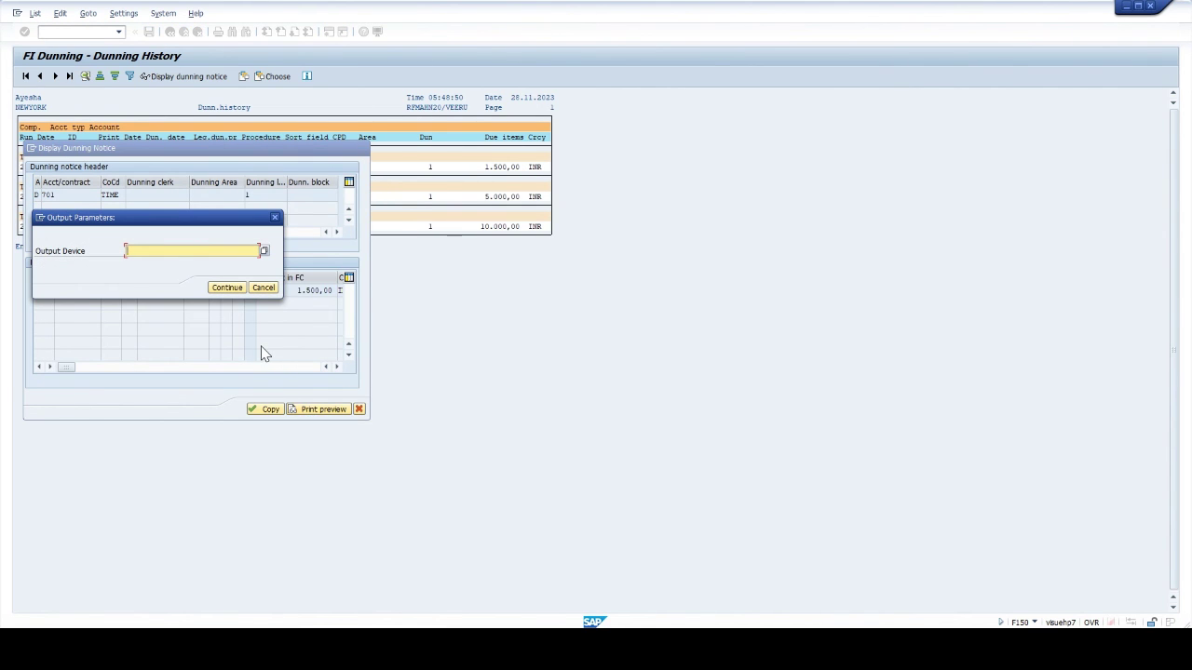
text(LP01)
key(Return)
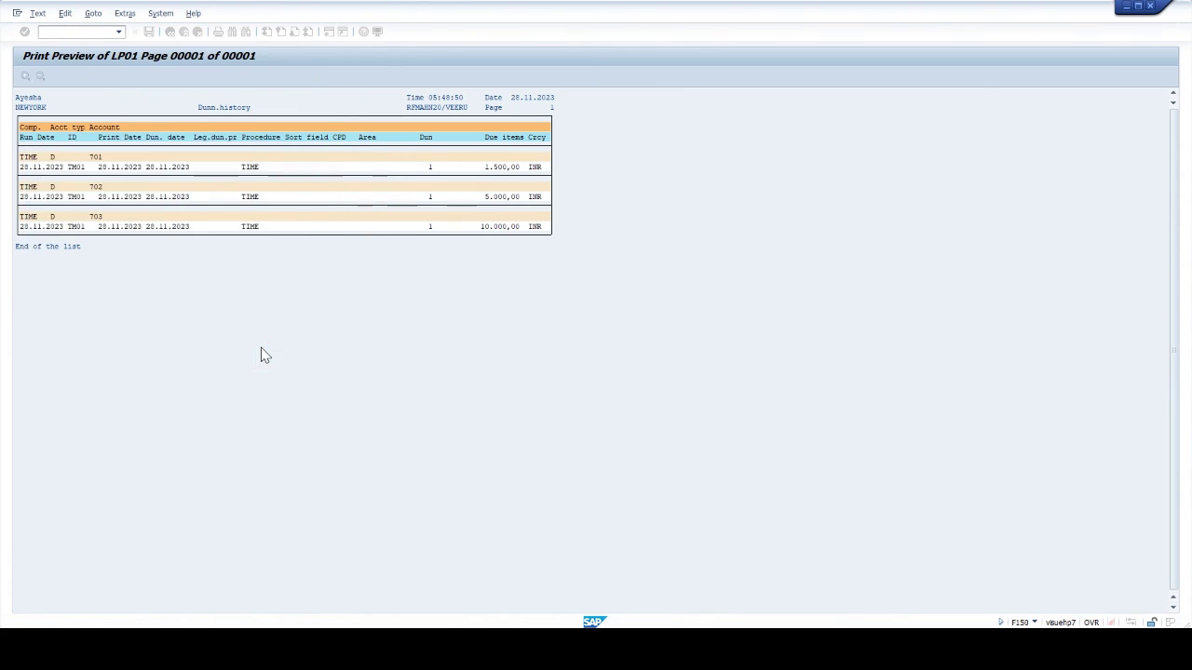
scroll(413, 388, down, 2)
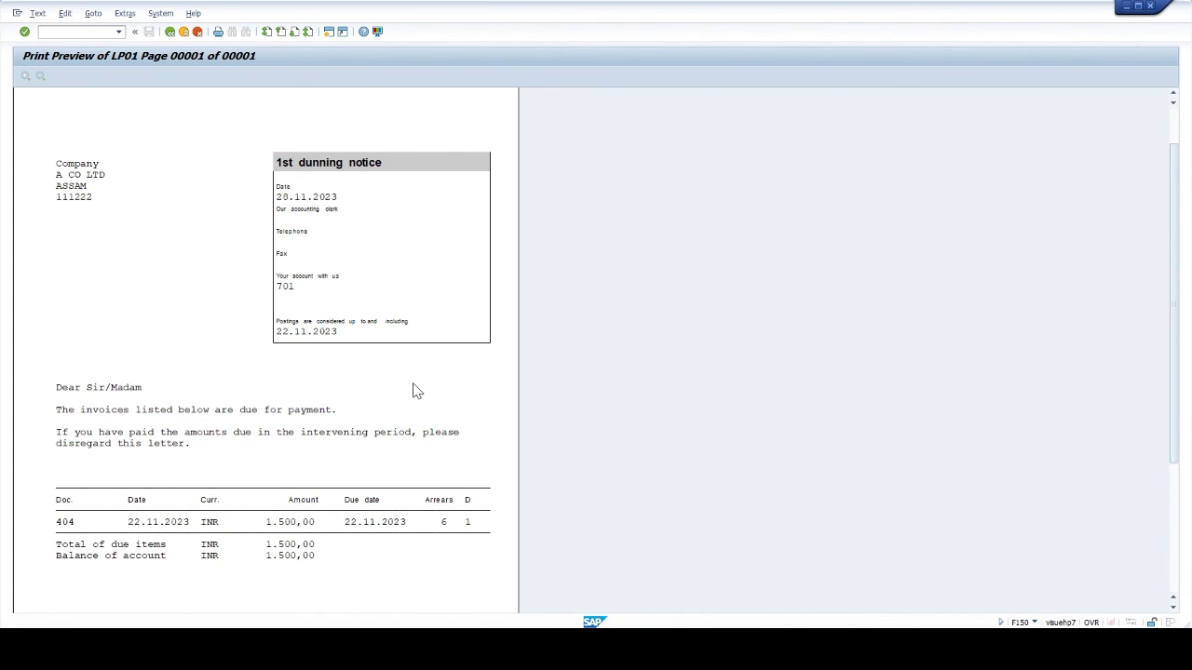
scroll(416, 390, down, 1)
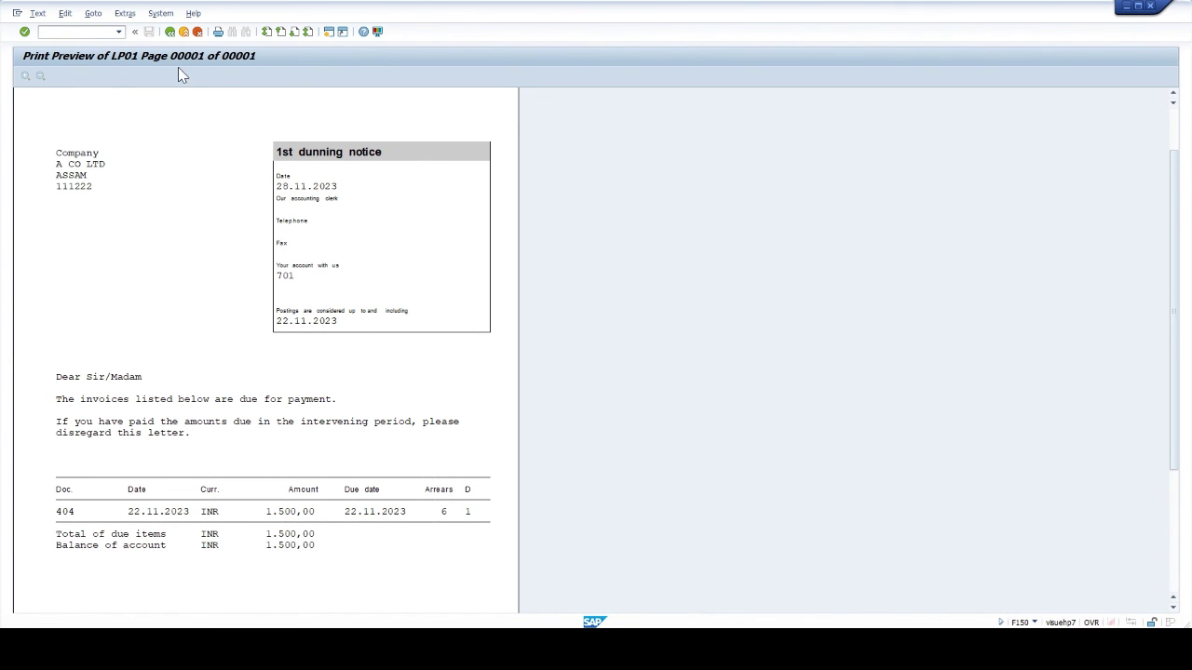
click(170, 33)
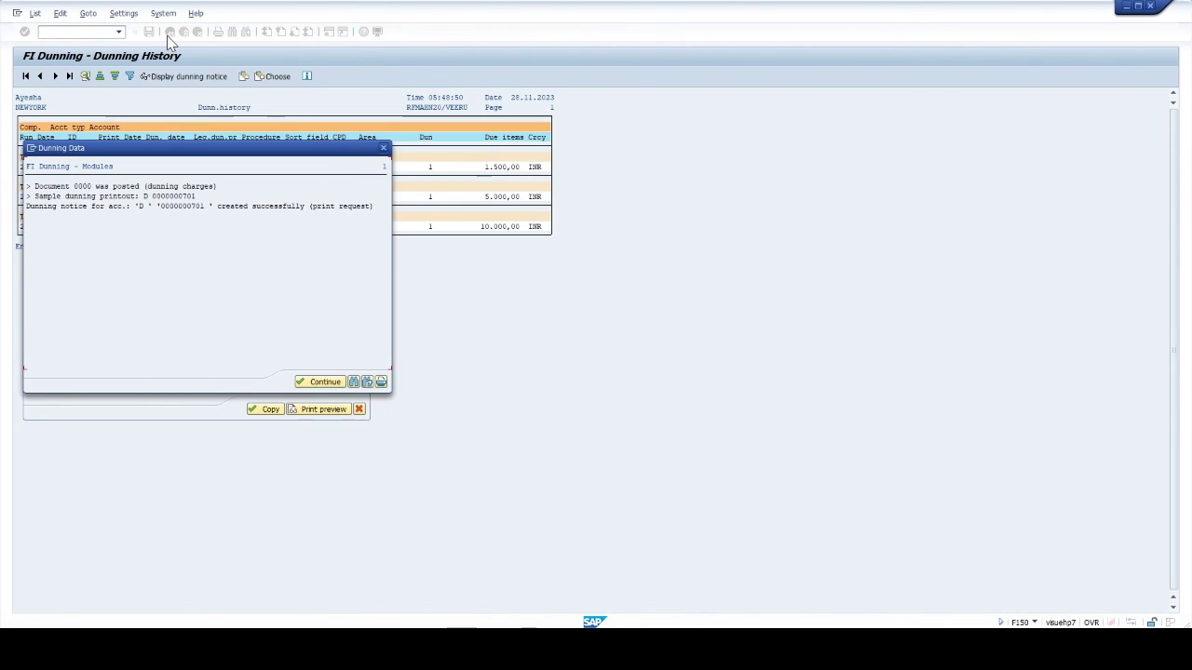
click(324, 382)
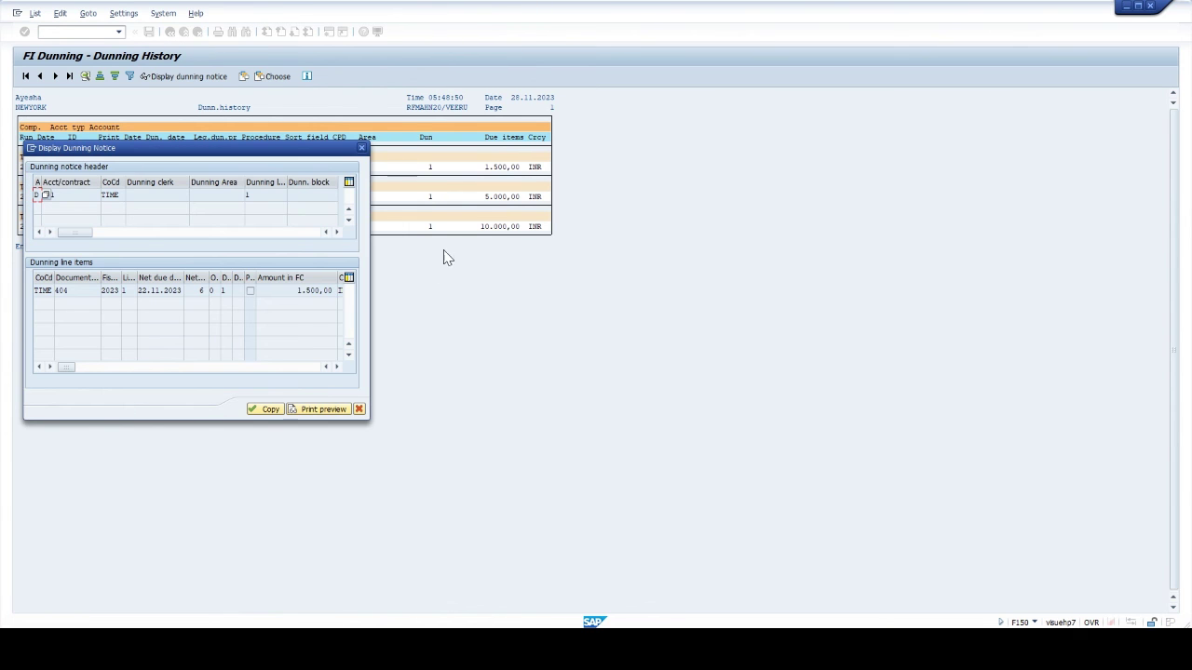
click(358, 408)
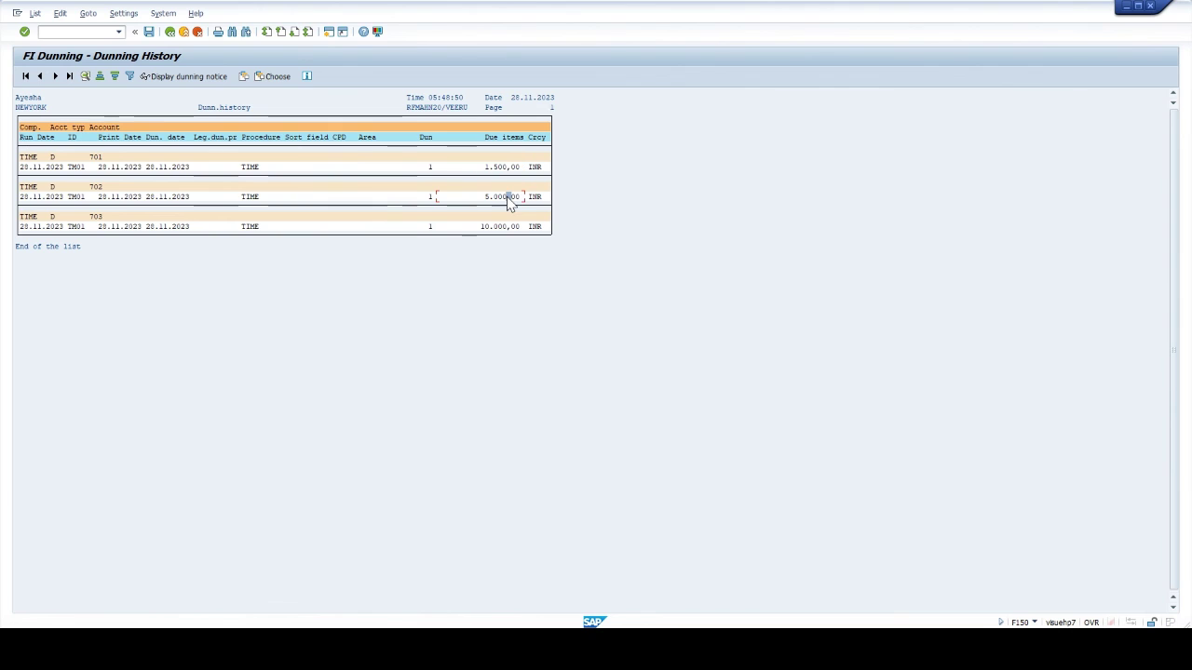
- Preview the dunning notice for AB CO LTD using output device LP01, review the letter and close the notice
click(189, 78)
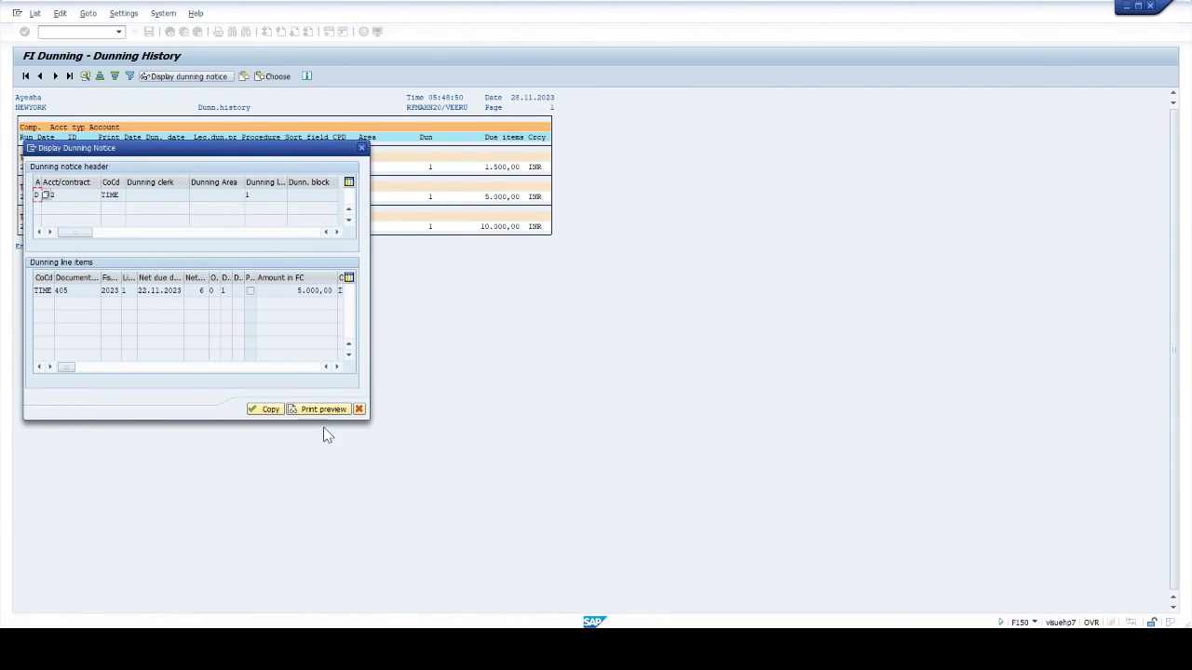
click(316, 412)
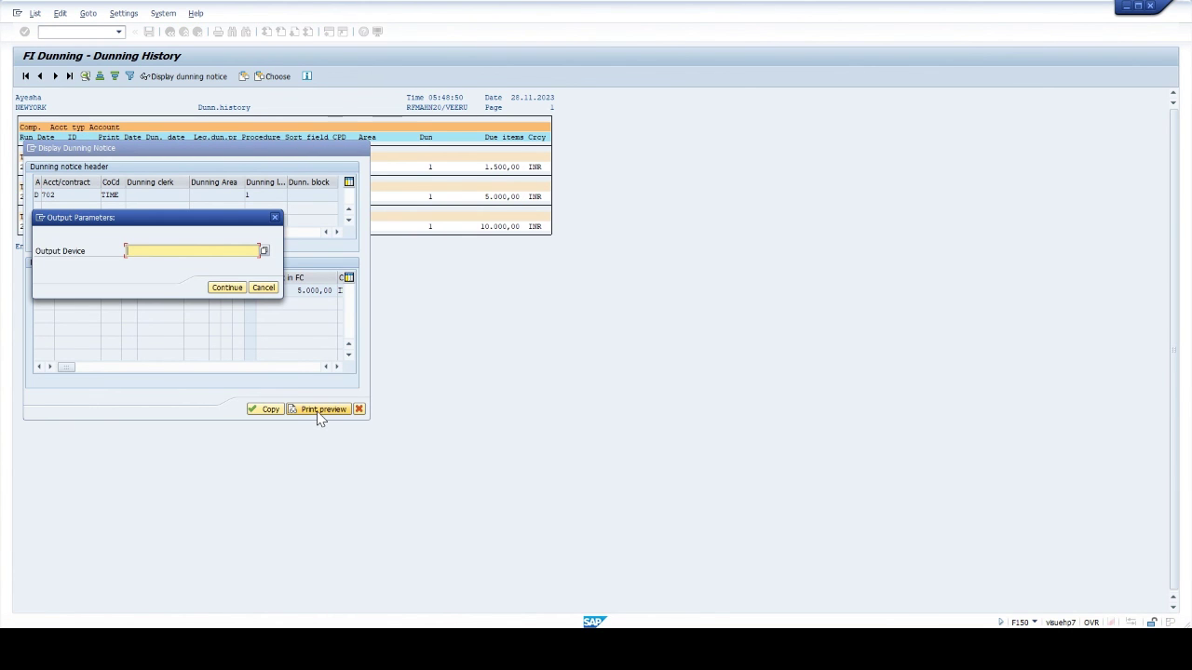
text(LP01)
key(Return)
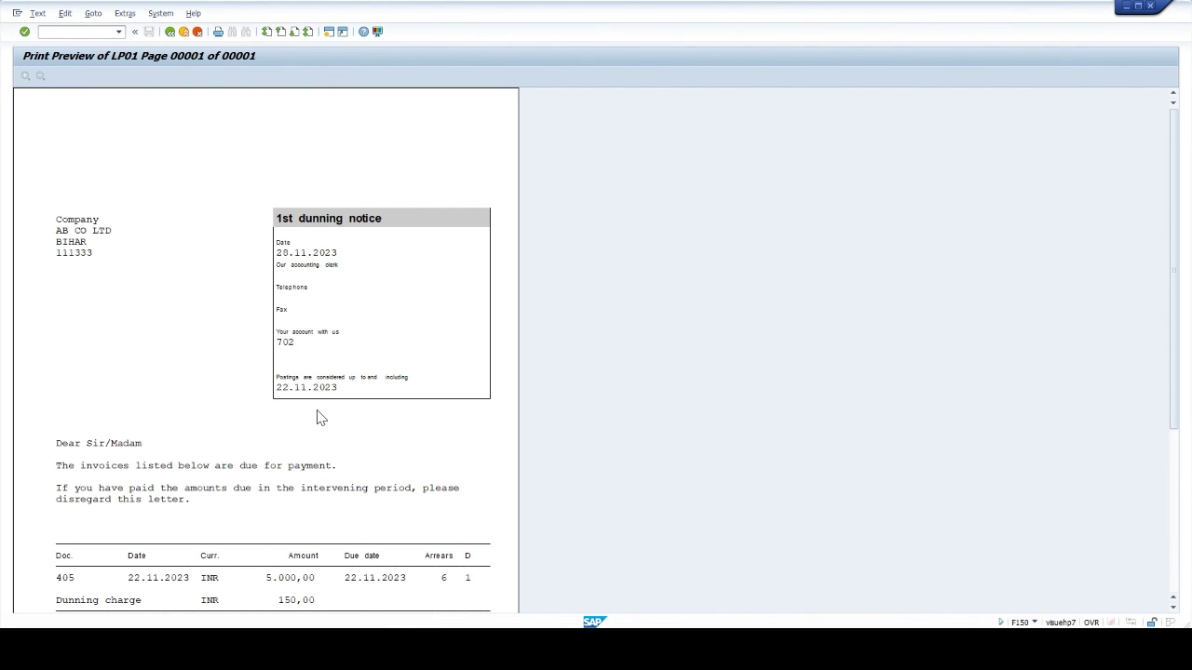
scroll(316, 418, down, 3)
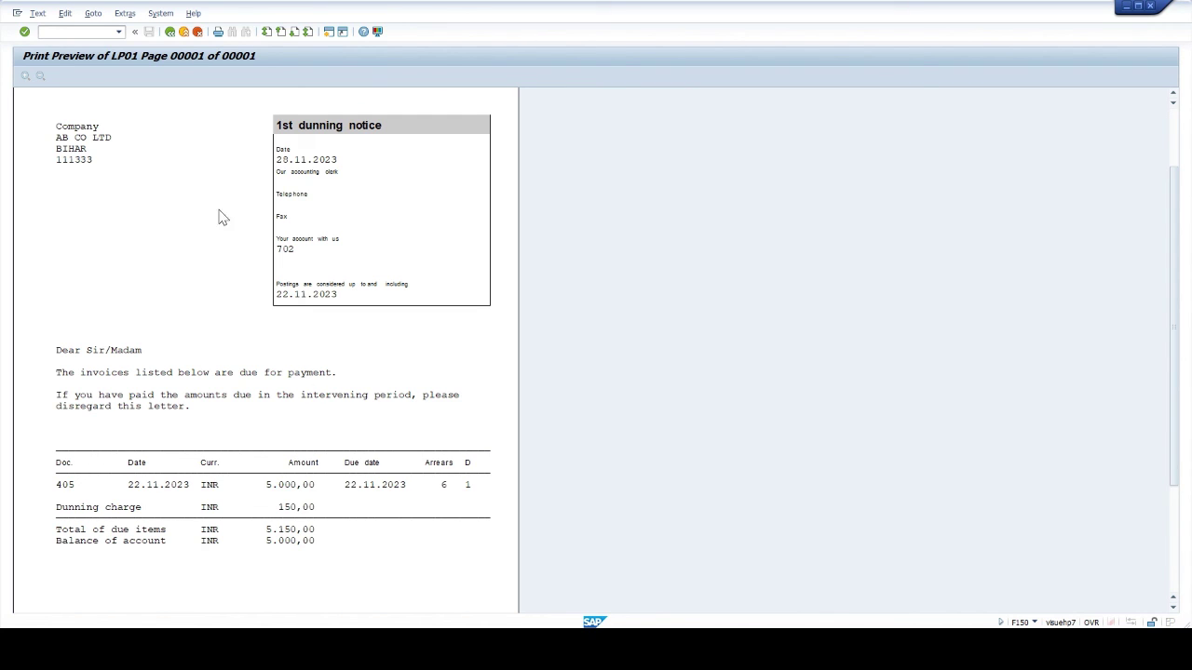
click(170, 32)
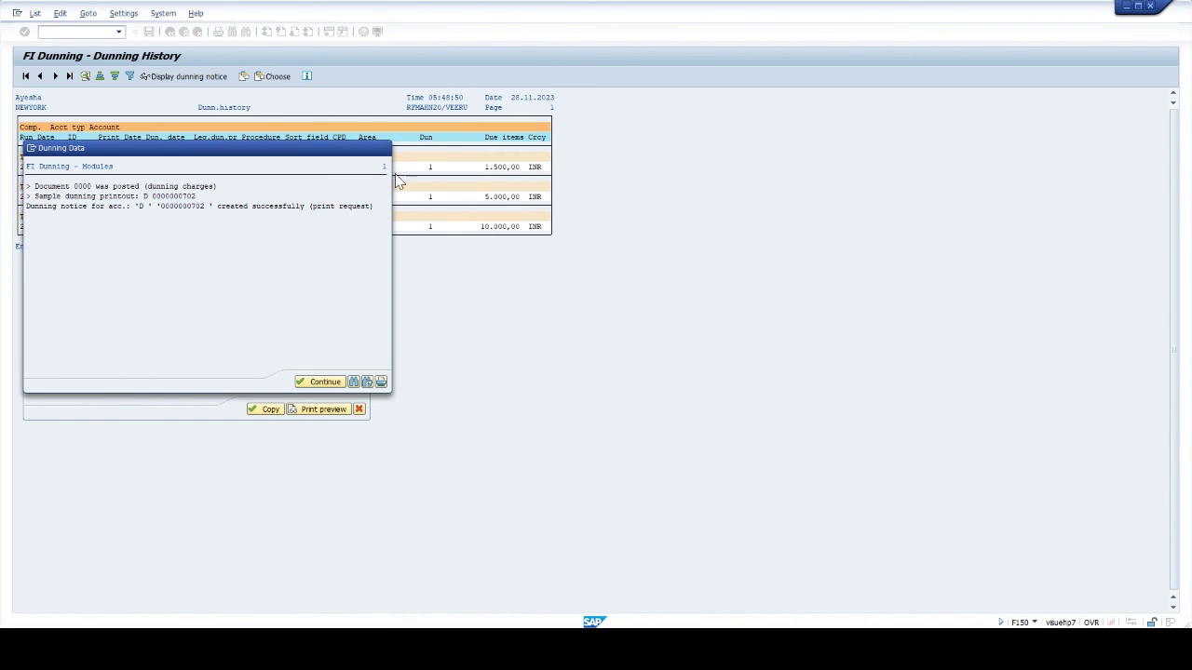
click(382, 148)
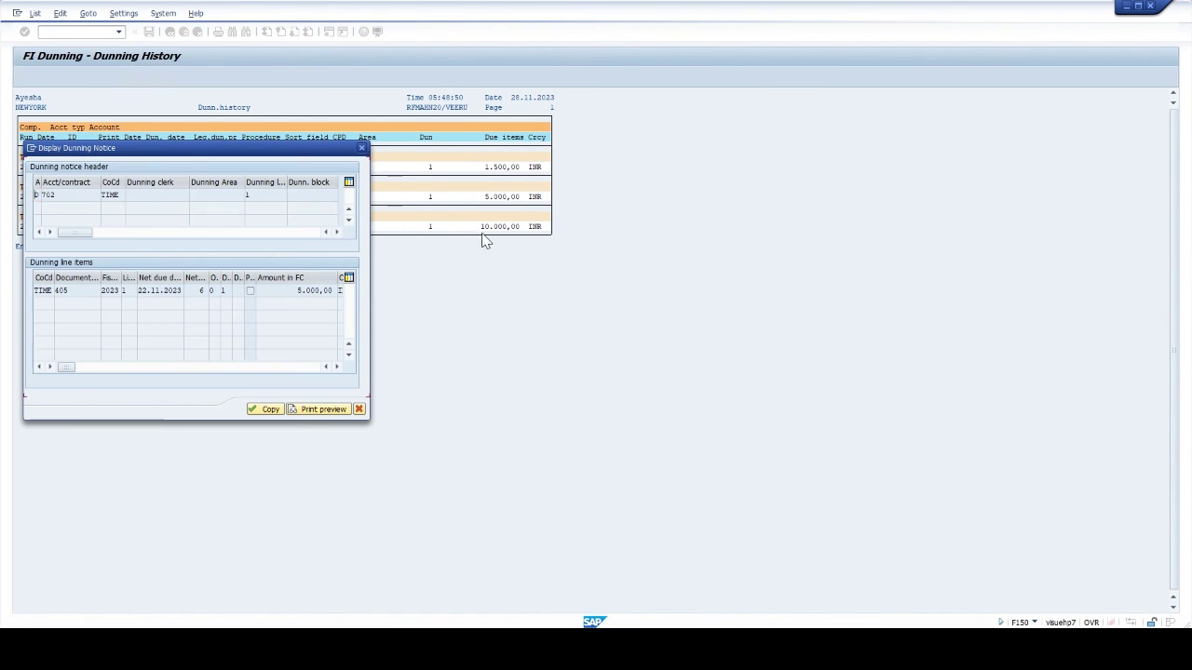
click(362, 150)
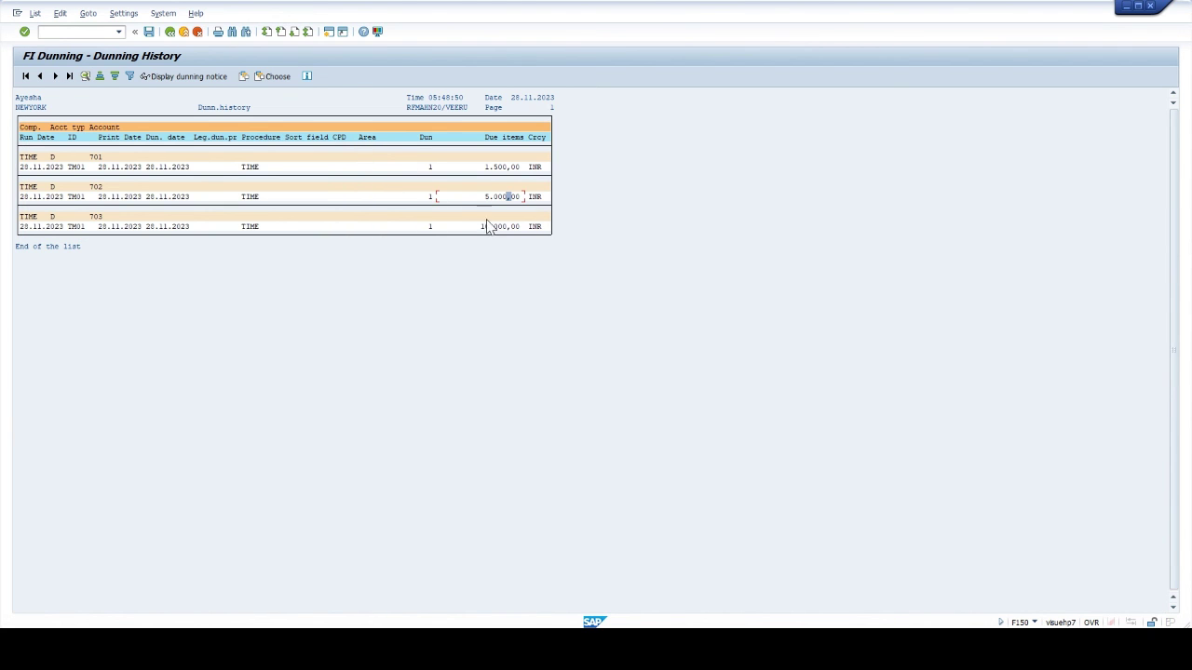
- Preview the dunning notice for ABC CO LTD using output device LP01, review the letter and return to the dunning history
click(189, 75)
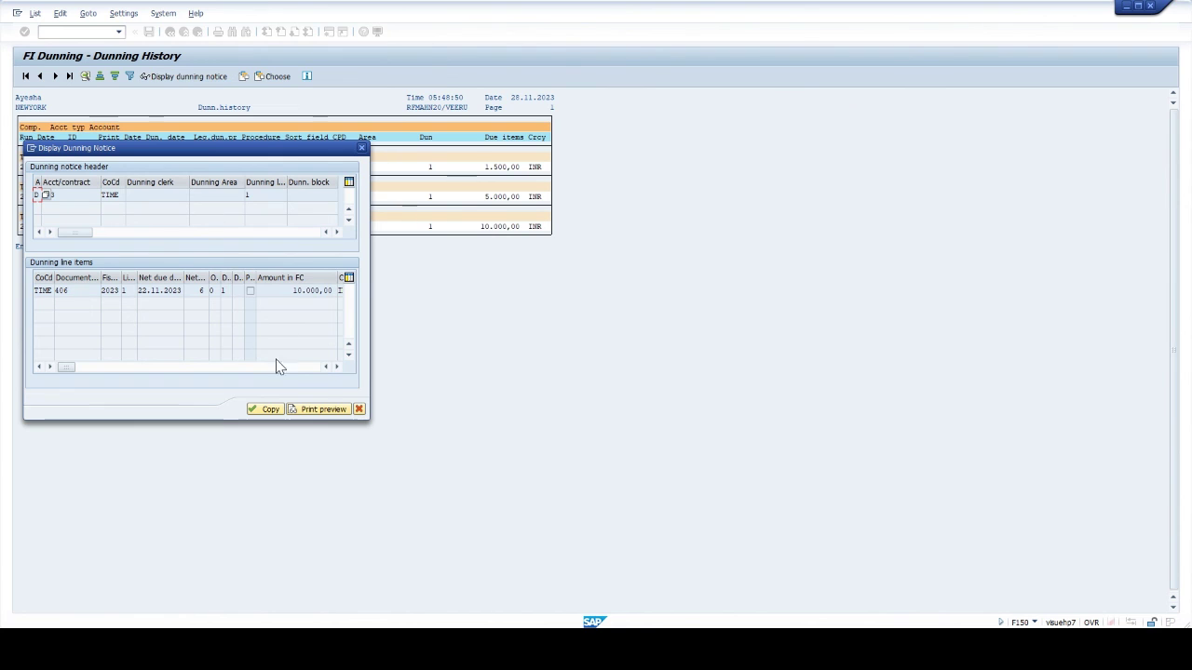
click(321, 409)
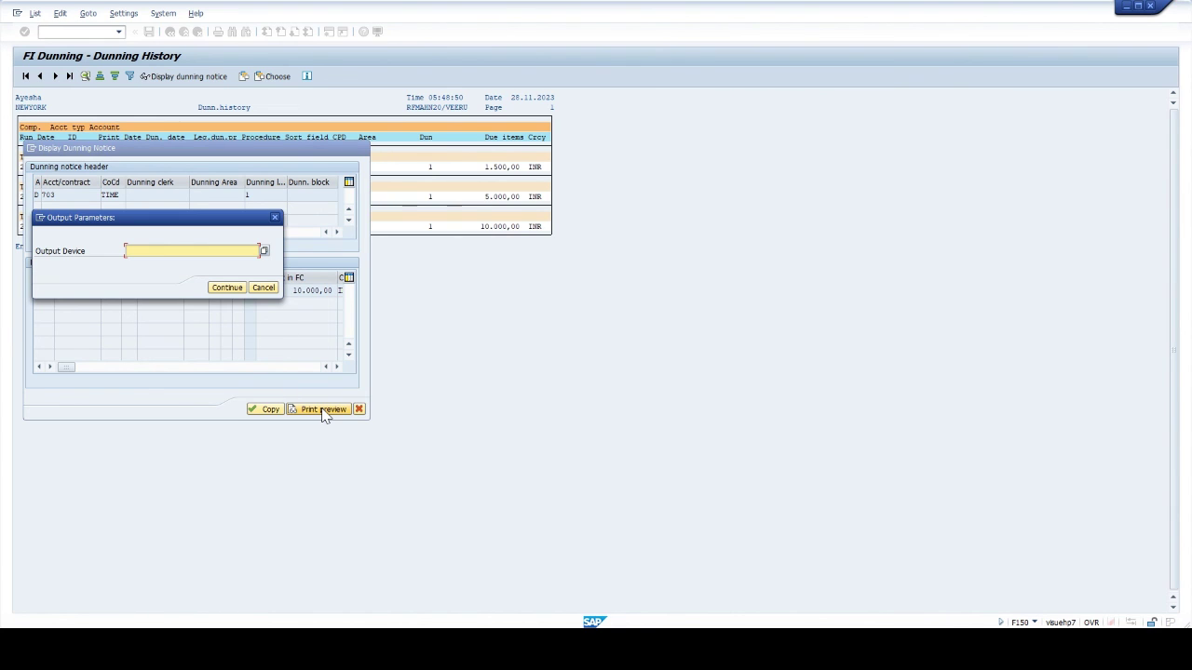
text(LP01)
key(Return)
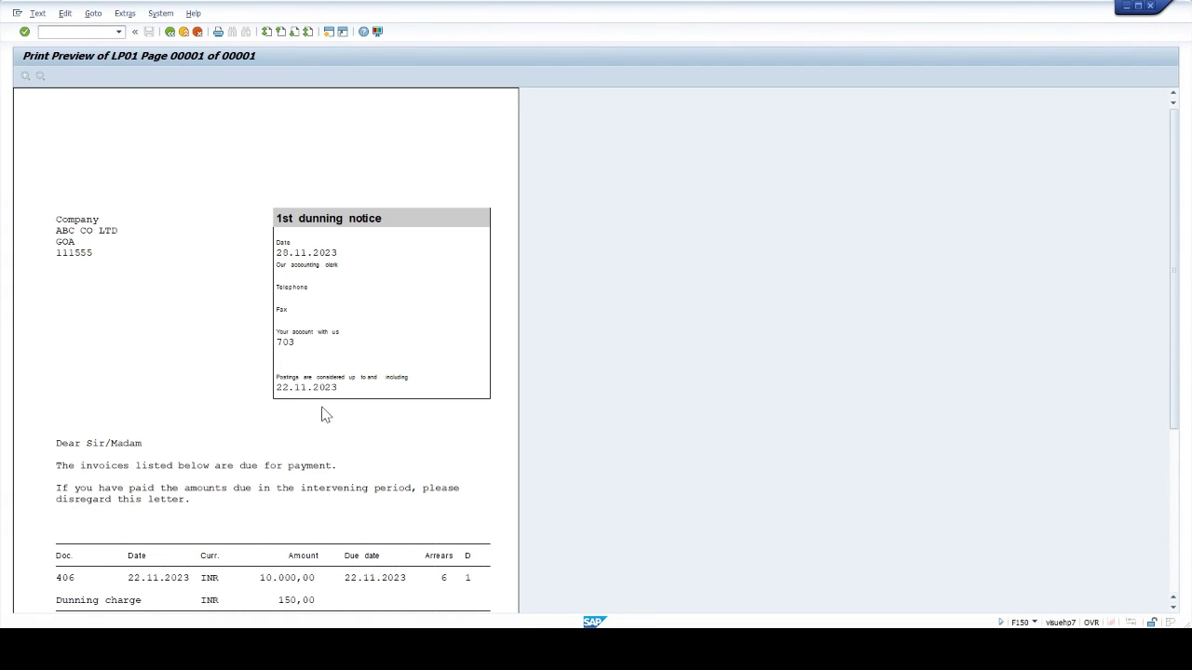
scroll(324, 414, down, 2)
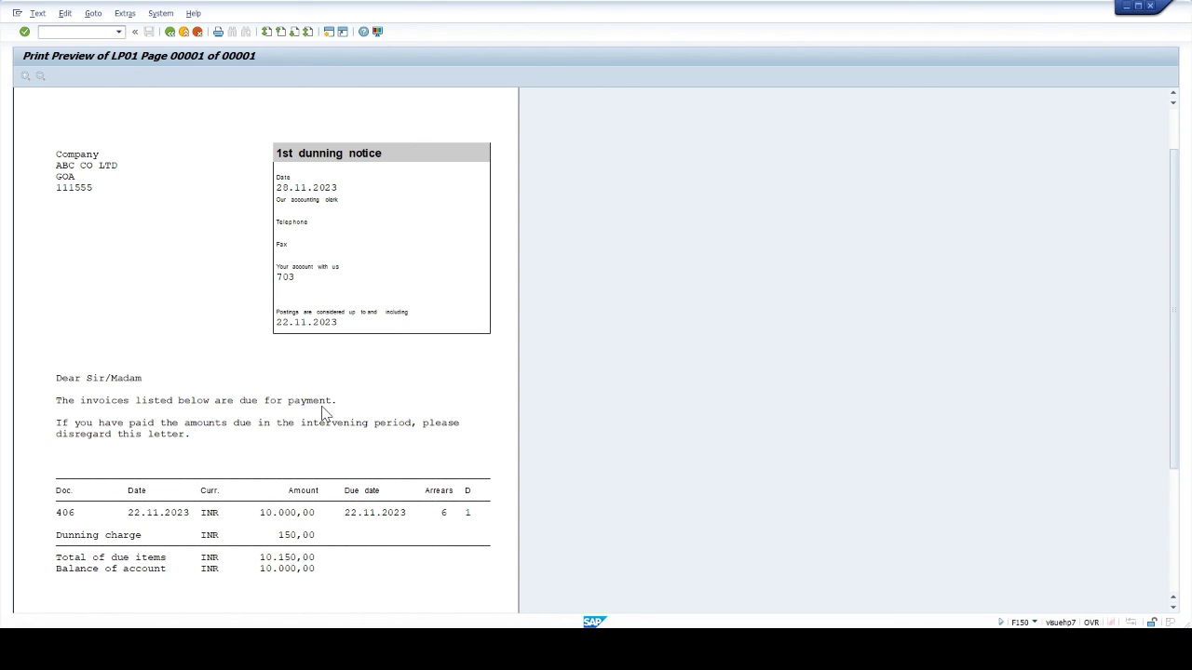
click(169, 34)
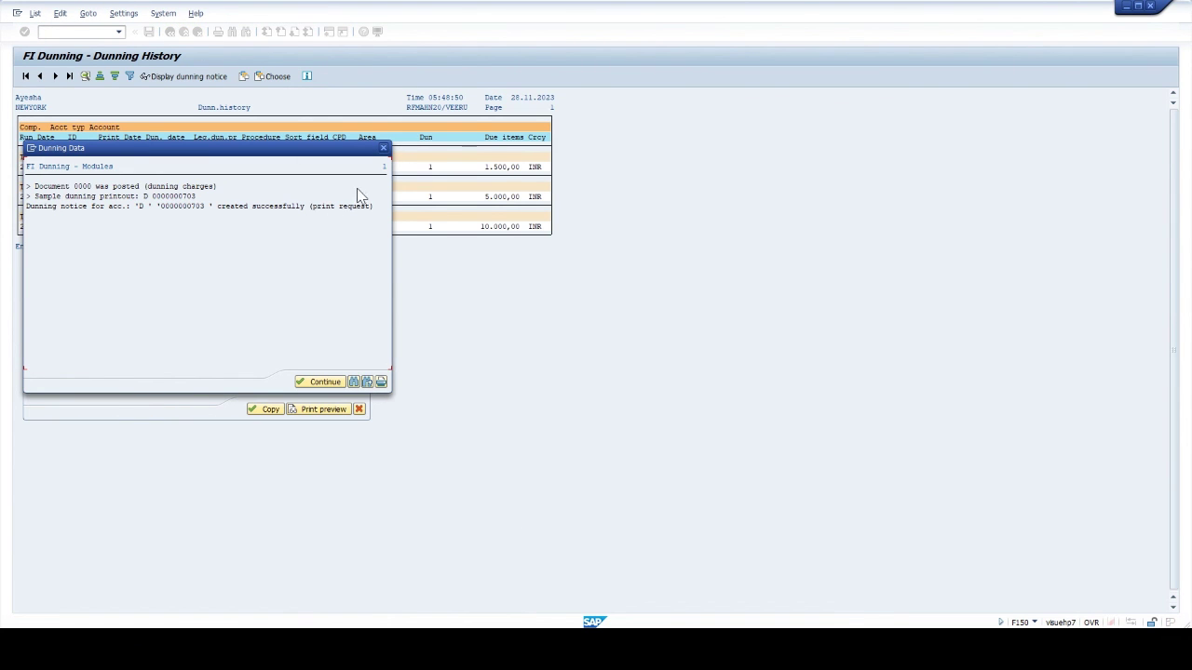
click(382, 147)
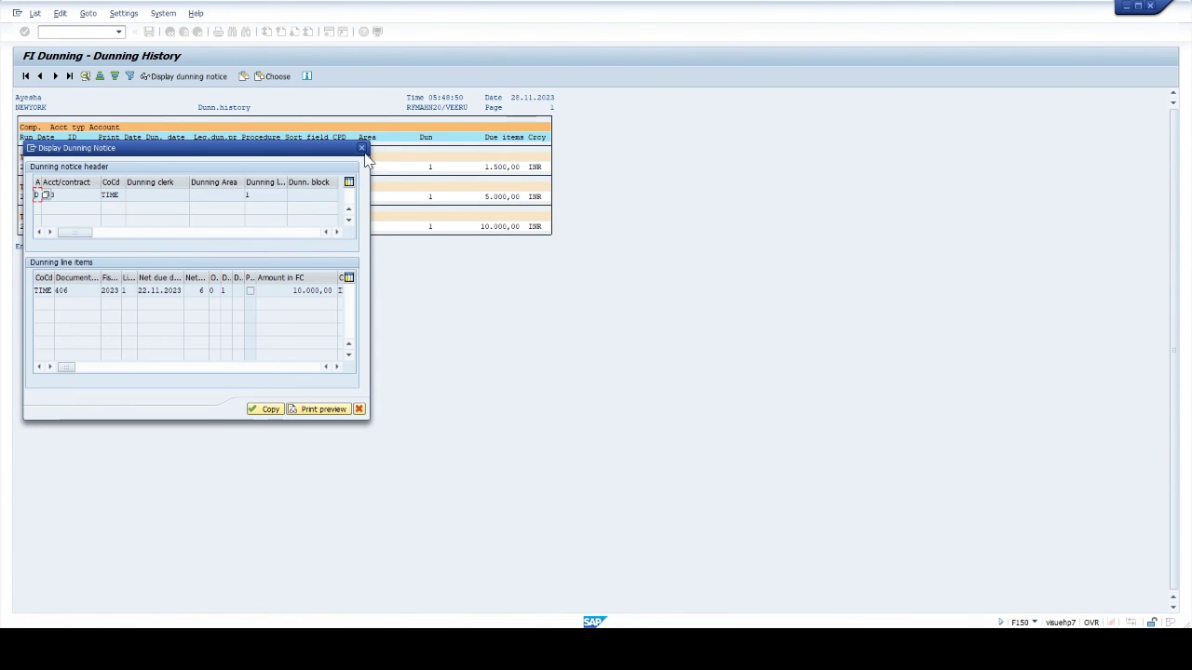
click(362, 149)
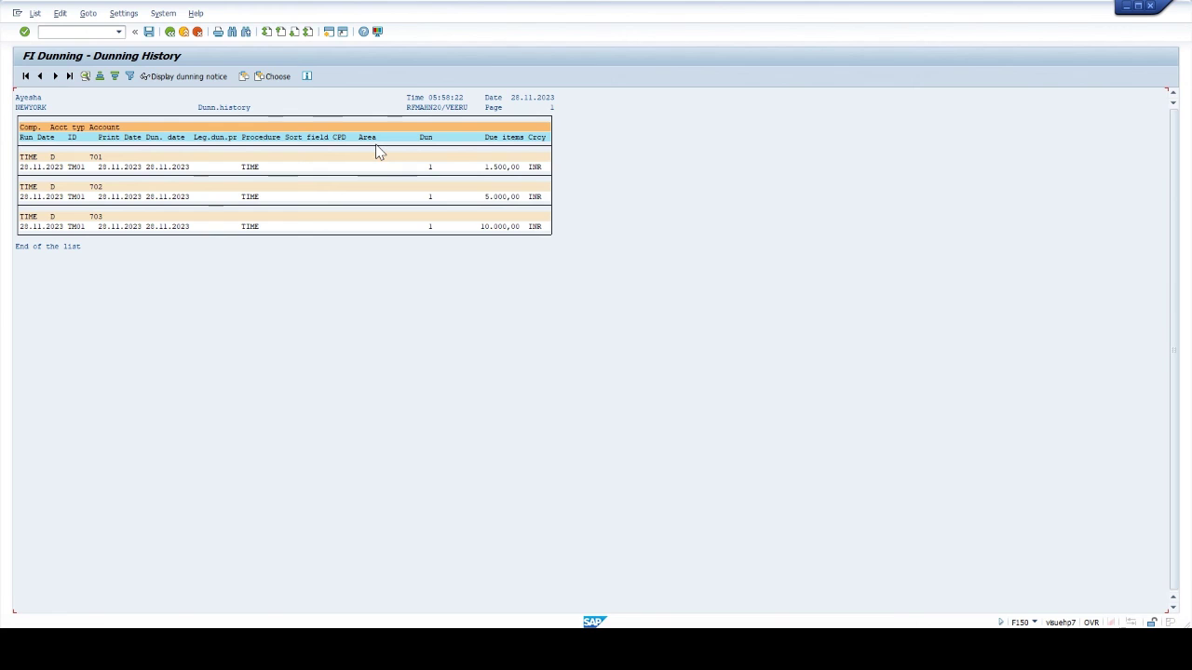
- List the spool requests created on 28.11.2023 in the output controller and page through the dunning letters of the LP01 request
click(163, 13)
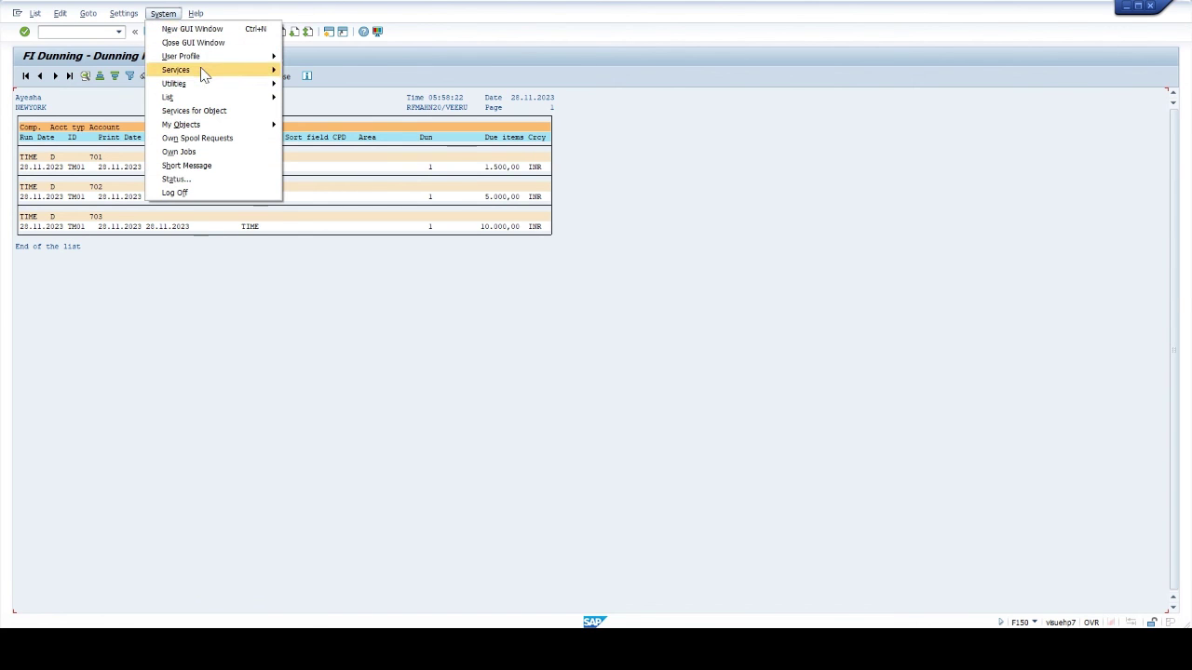
mouse_move(203, 73)
click(317, 98)
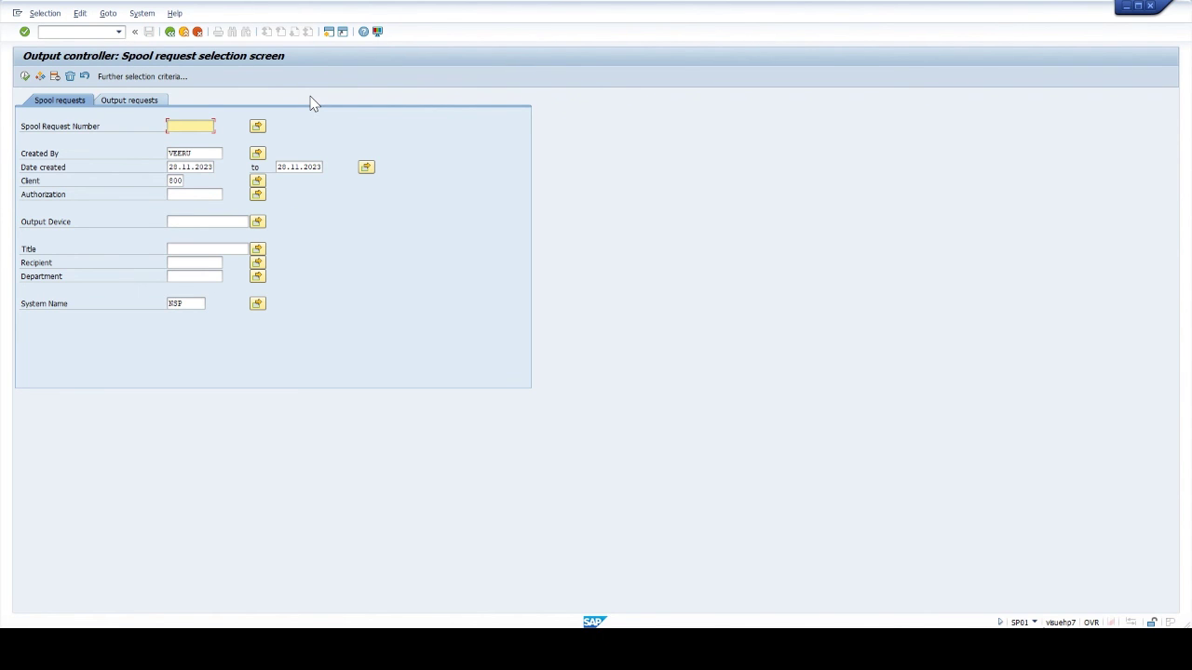
click(25, 76)
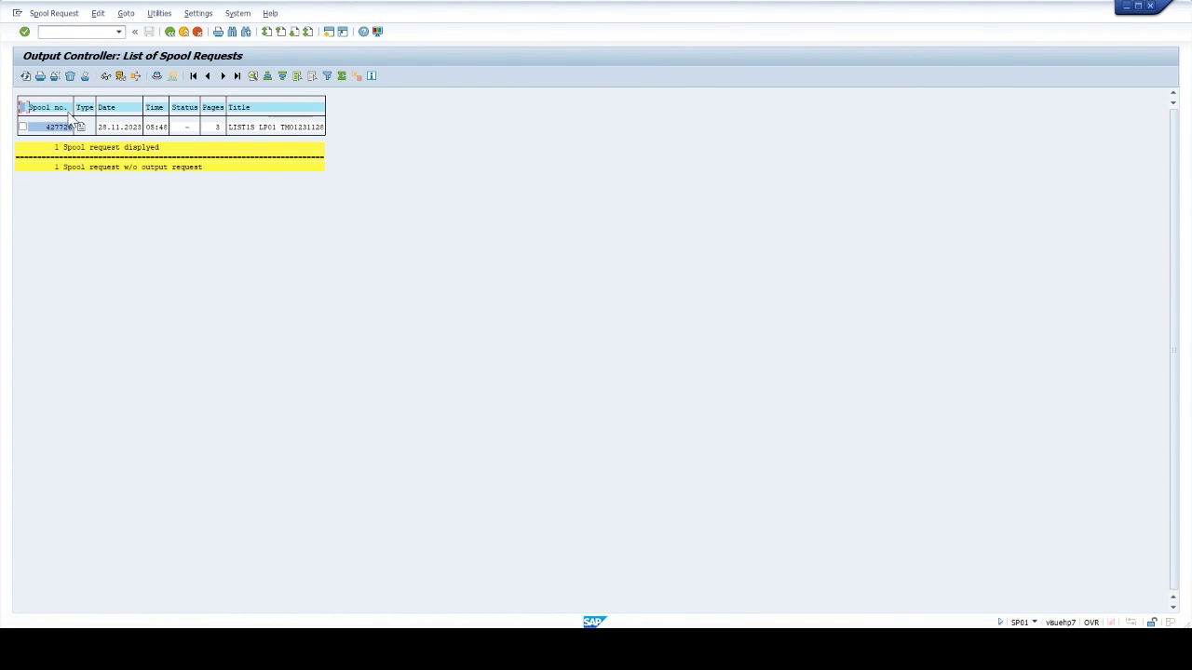
click(82, 128)
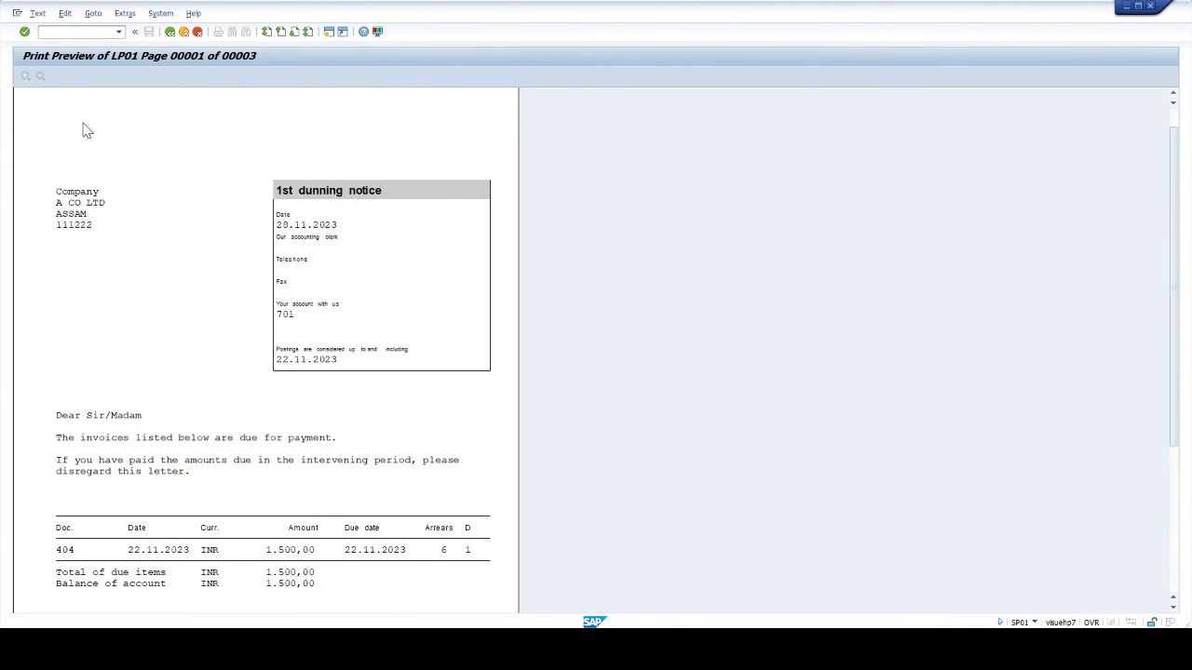
key(Page_Down)
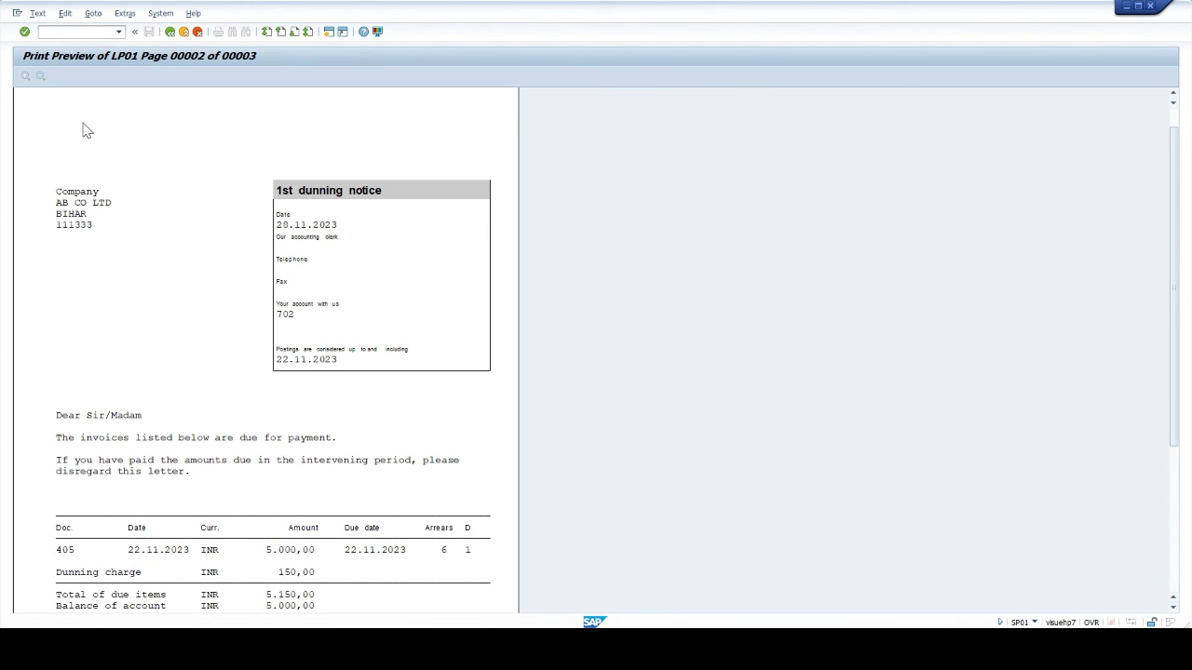
key(Page_Down)
- Open the customer master of A CO LTD in company code TIME with transaction FD02 and display its dunning data in the company code correspondence
click(38, 32)
text(/NFD02)
key(Return)
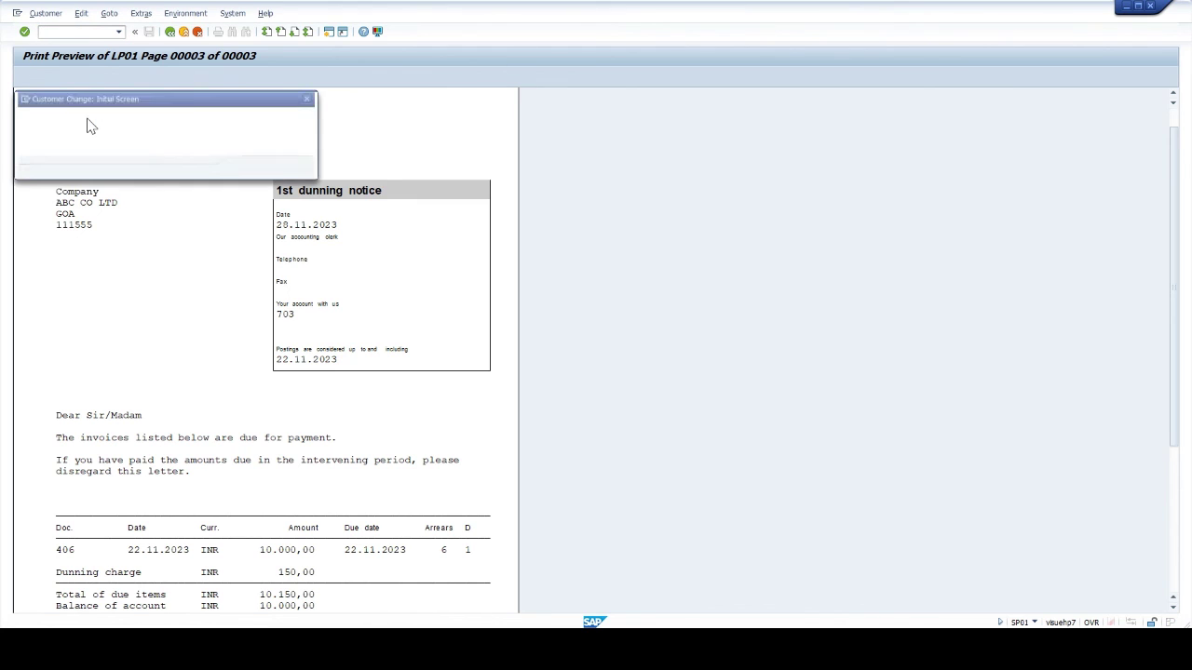
text(701)
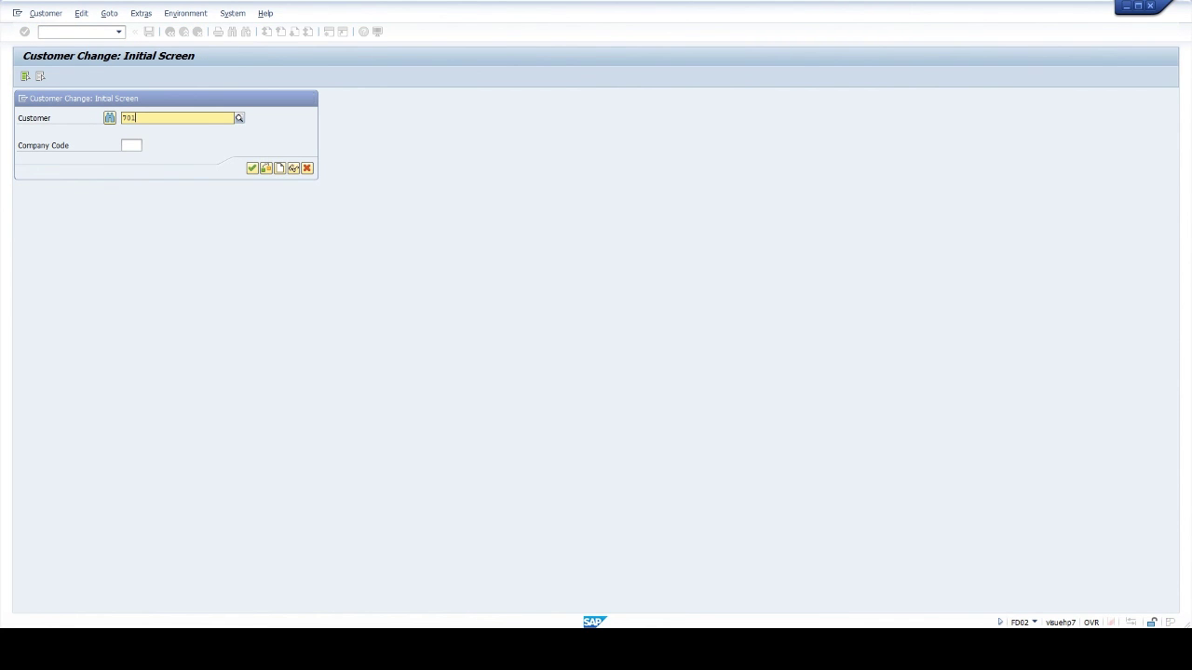
click(142, 142)
click(140, 145)
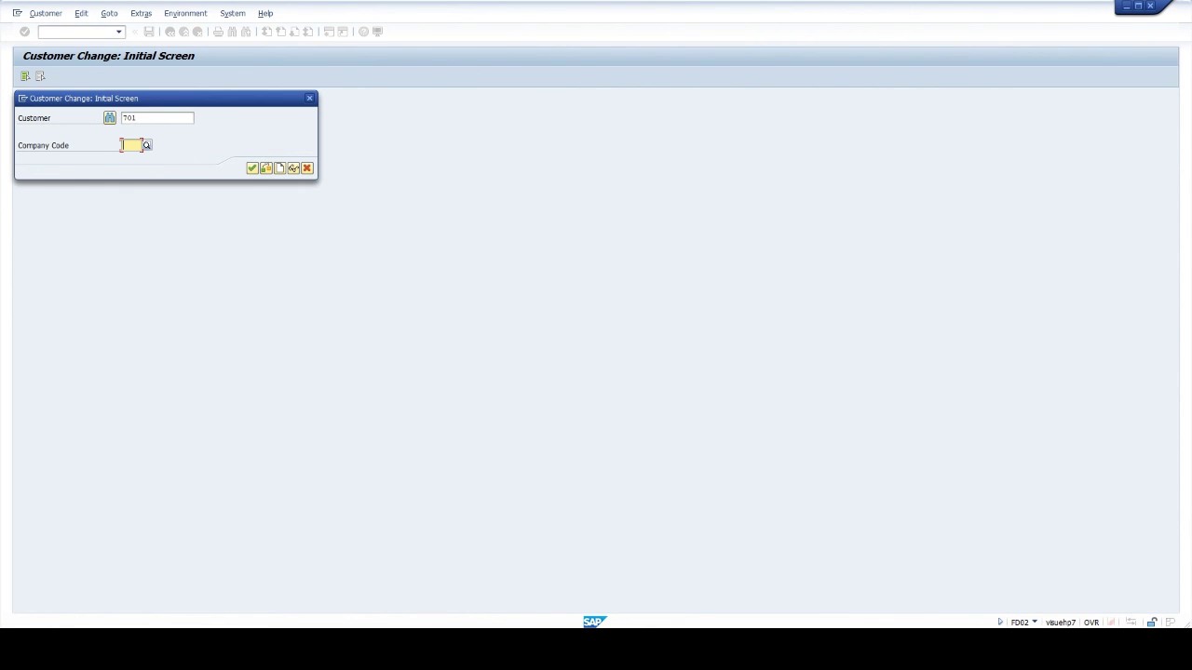
text(TIME)
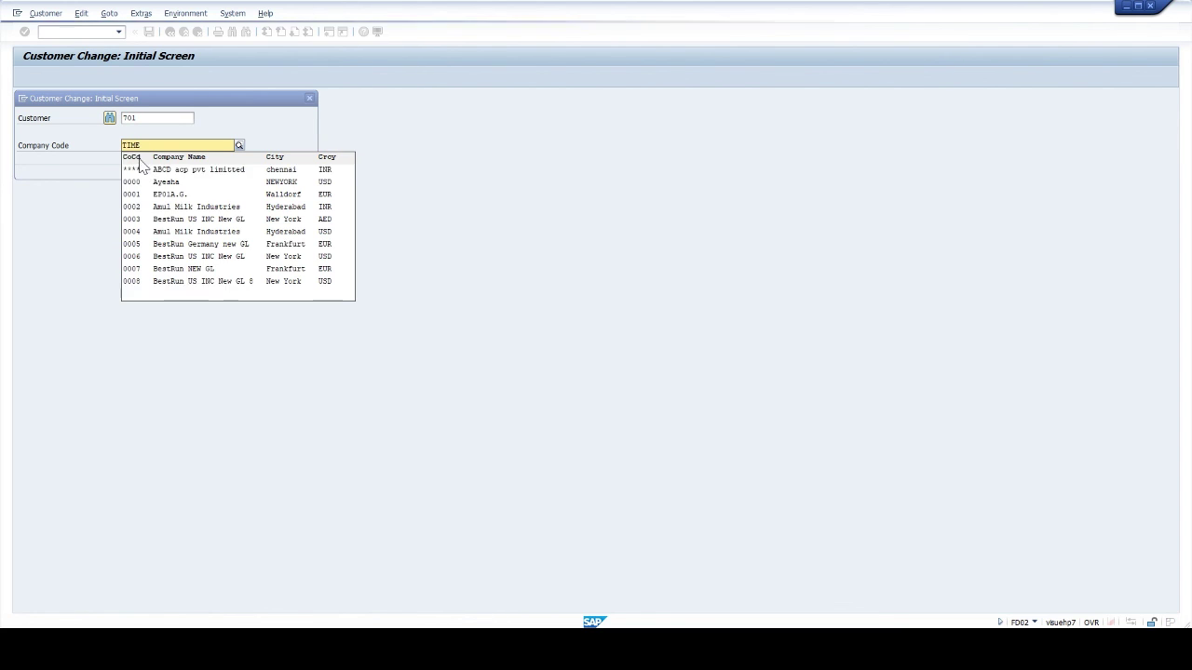
click(270, 134)
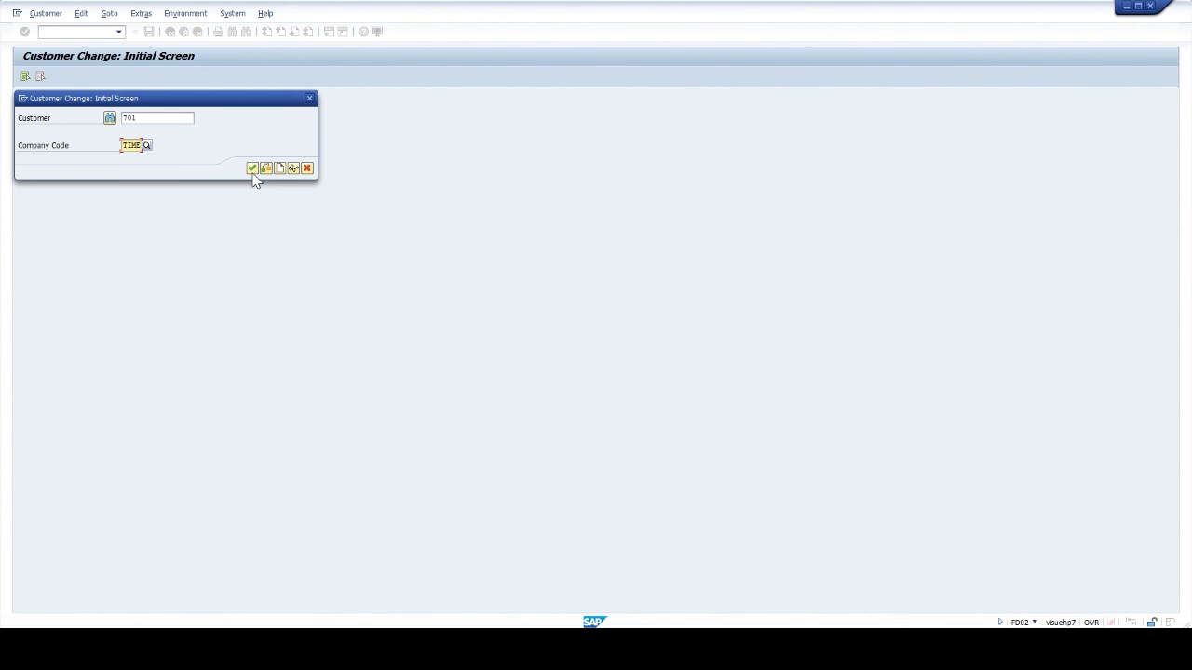
click(252, 168)
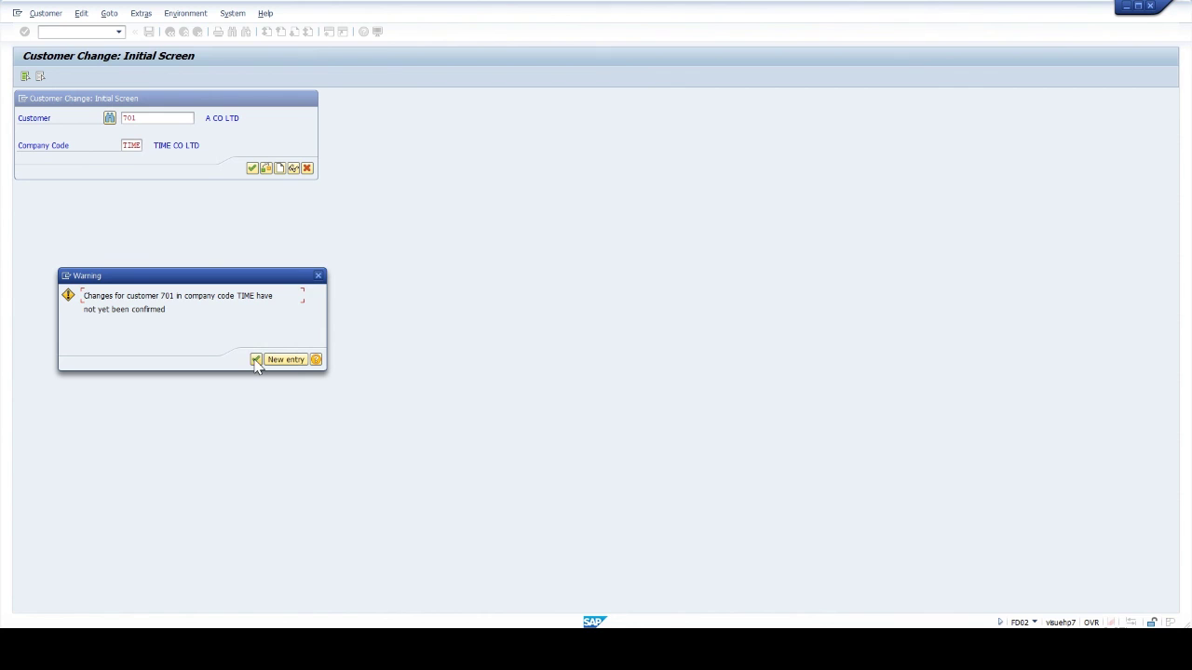
key(Return)
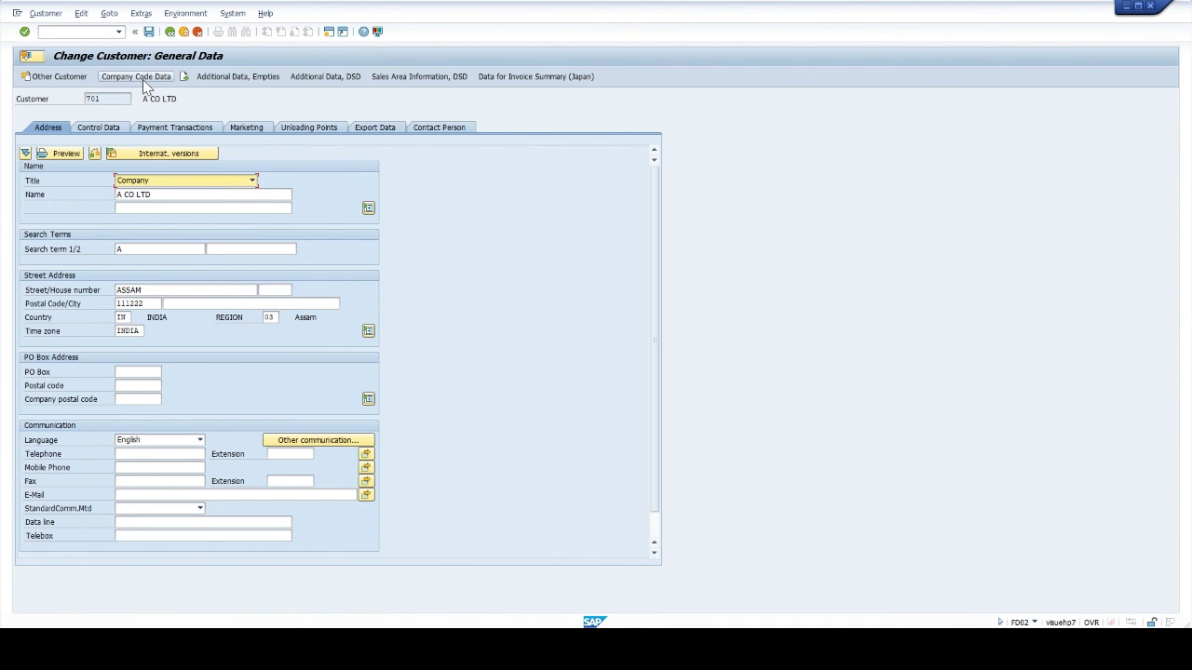
click(143, 77)
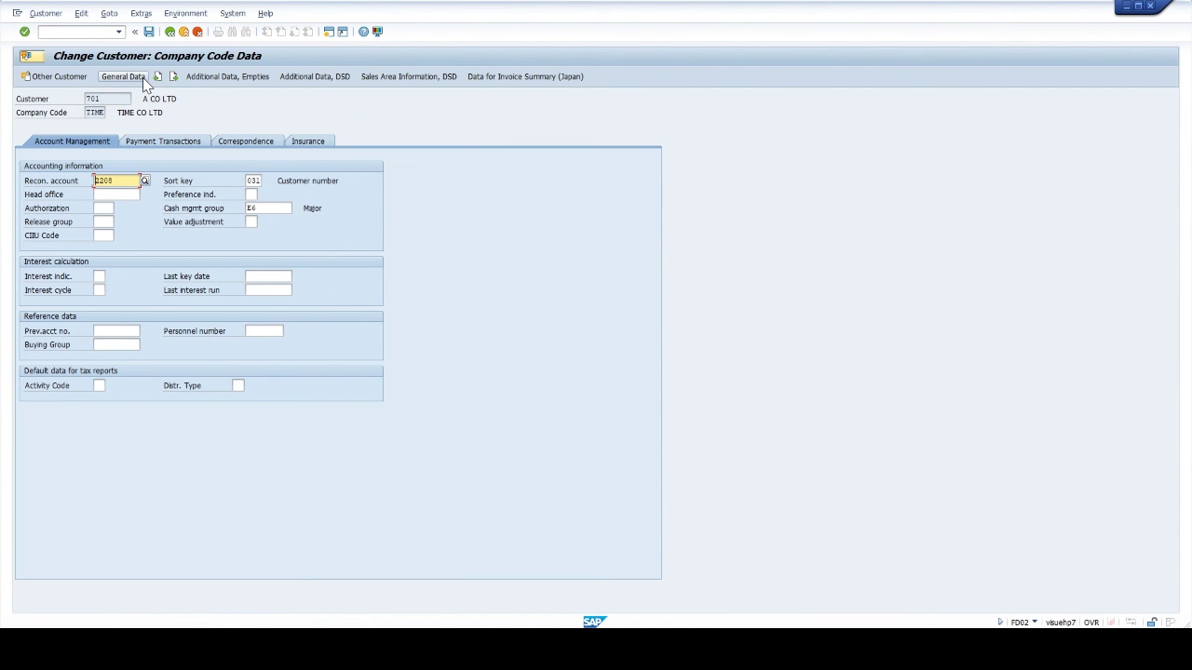
click(244, 141)
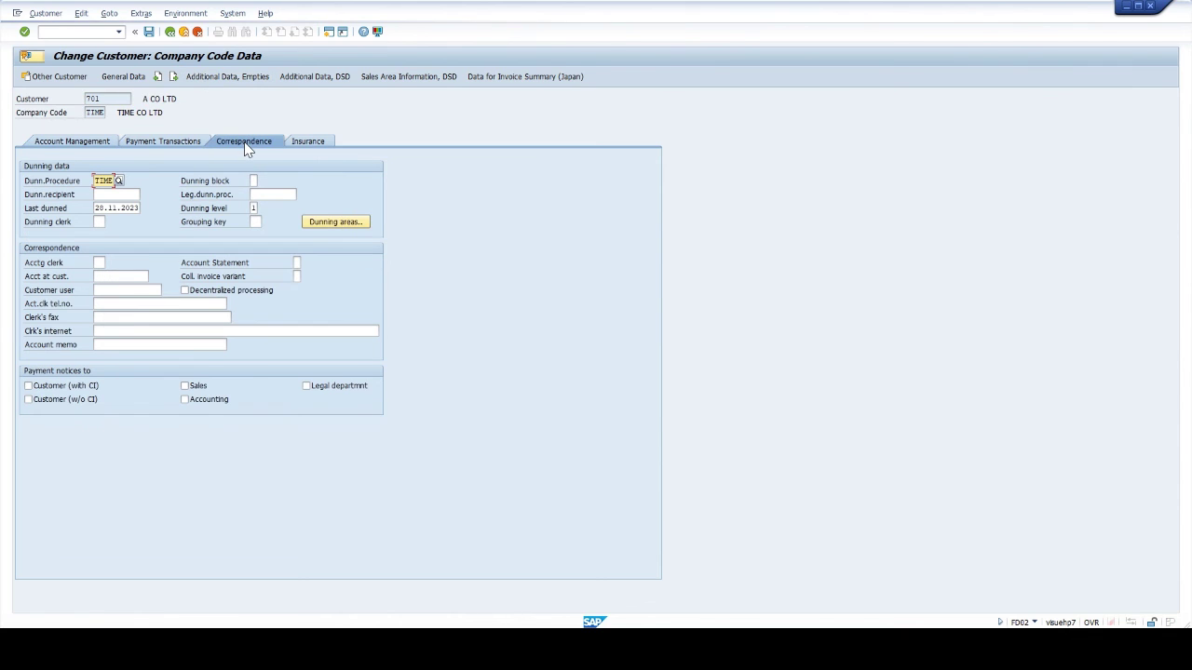